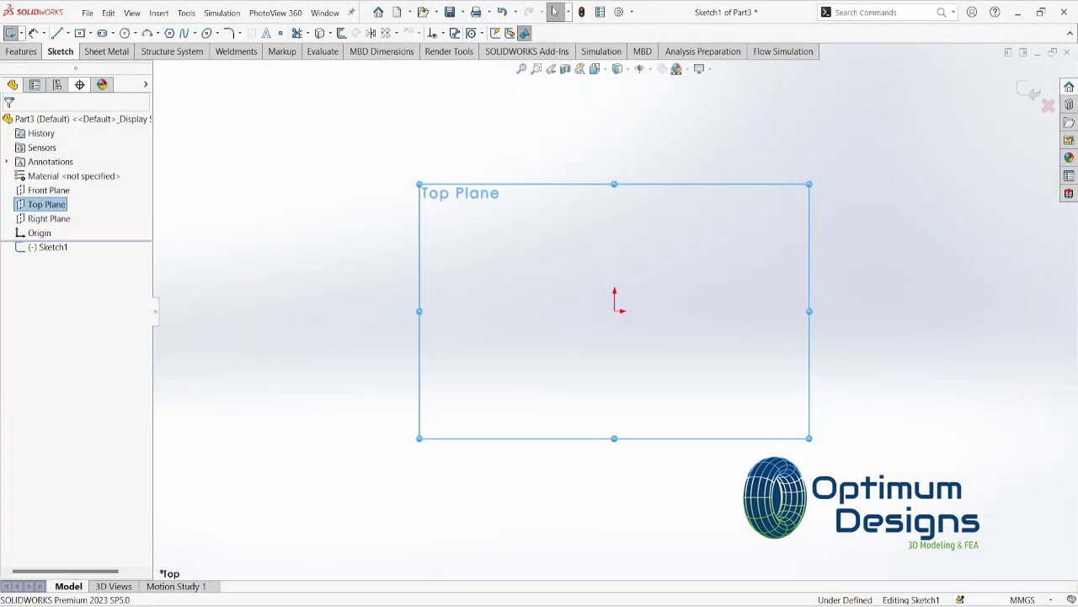
- Sketch a 150 mm radius circle on the Top Plane at the origin, dimensioned Ø300
click(58, 32)
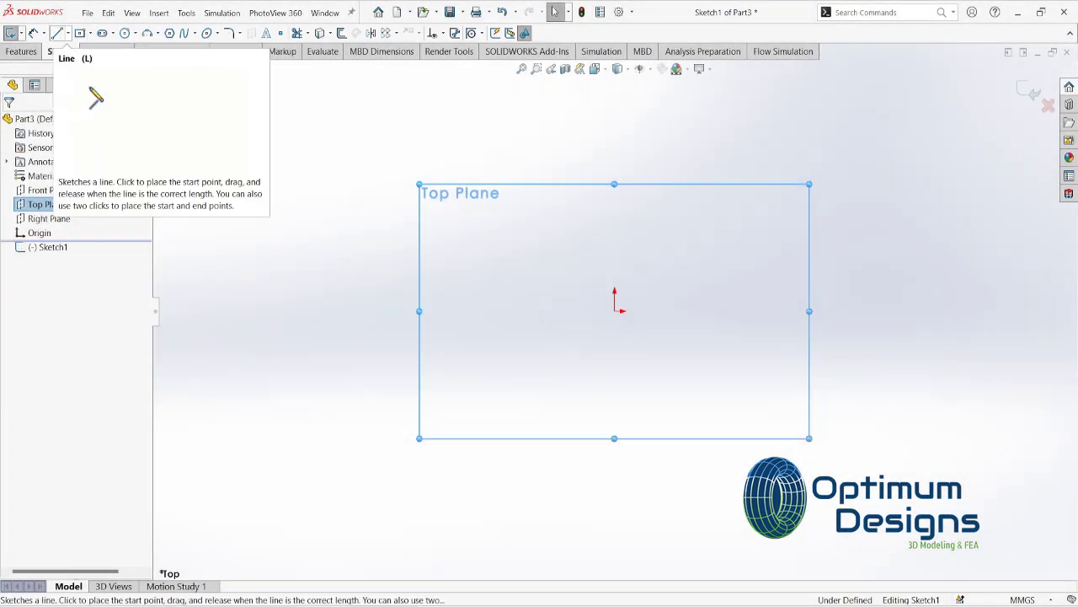
click(543, 316)
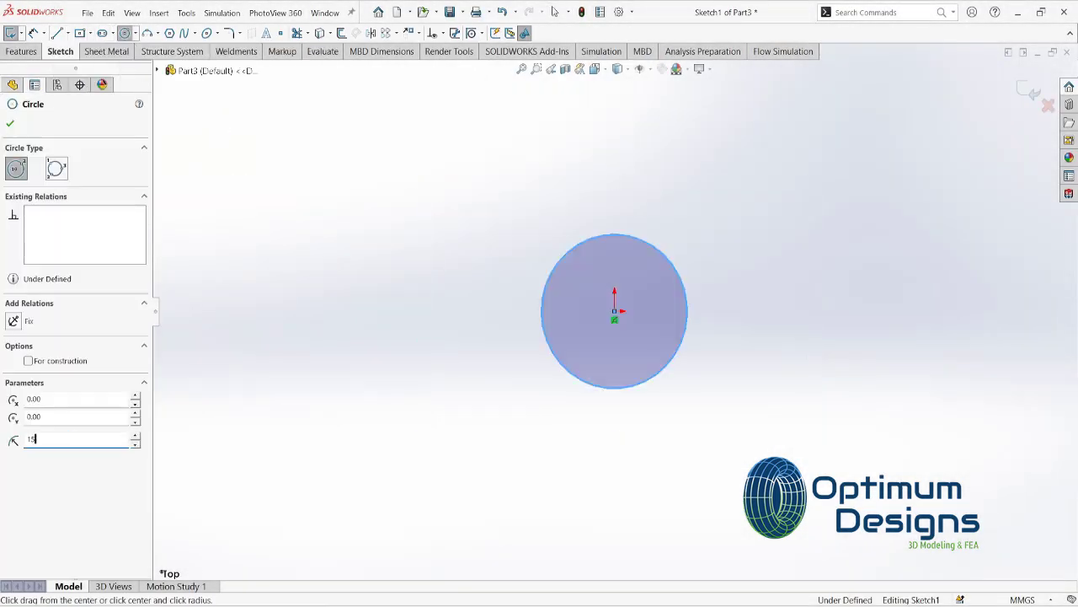
text(150)
key(Return)
click(291, 278)
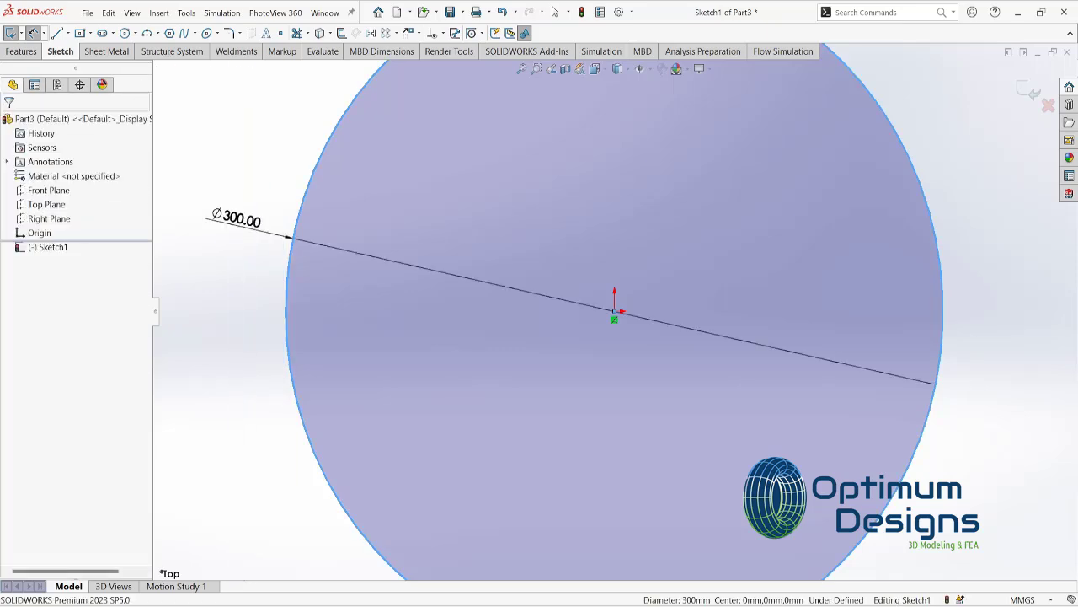
click(221, 223)
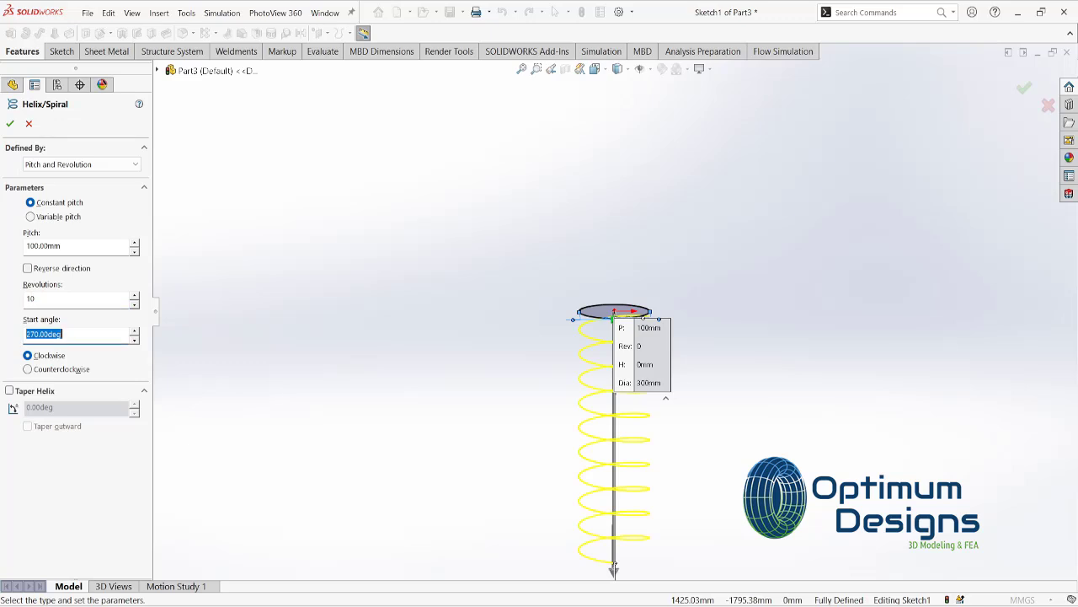
- Create a reversed, upward-rising helix of 10 revolutions at 100 mm pitch and select its curve
click(614, 568)
click(11, 123)
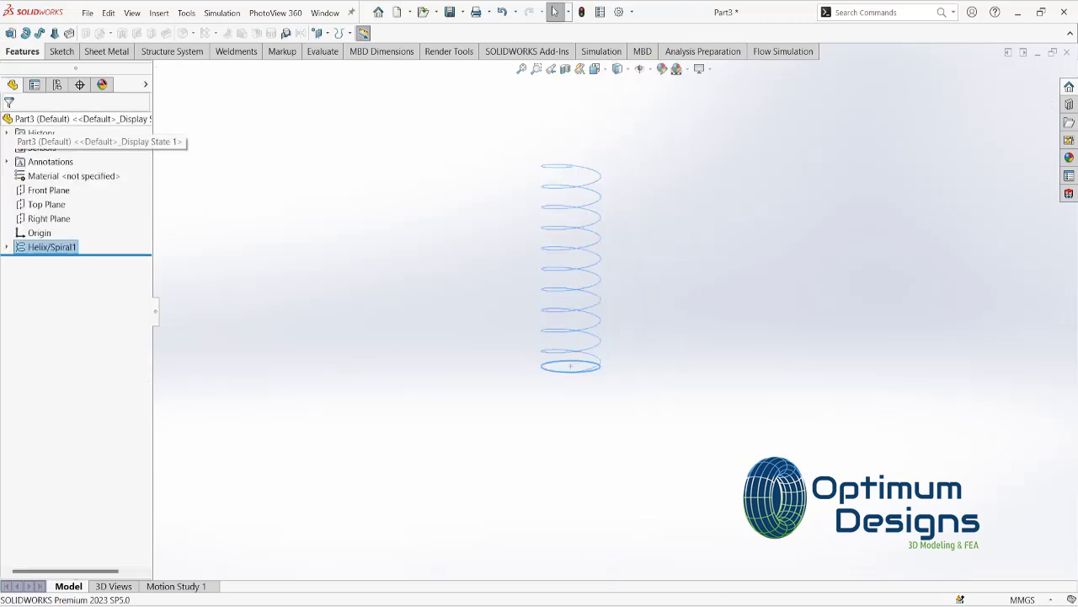
click(472, 257)
click(159, 13)
- Create Plane1 perpendicular to the helix end and view it face-on
click(368, 174)
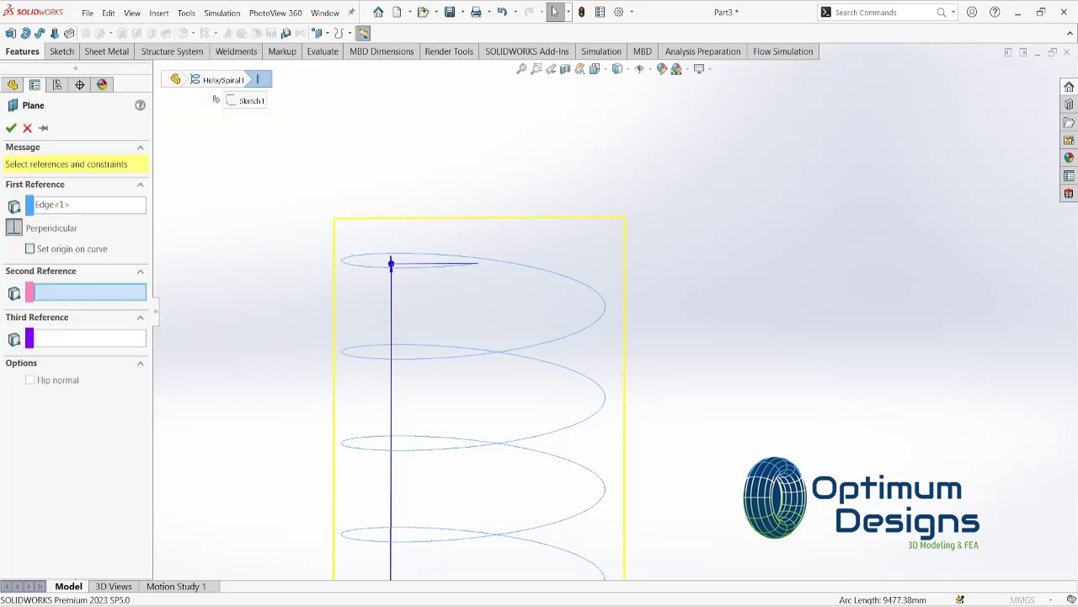
click(10, 128)
right_click(40, 261)
click(48, 226)
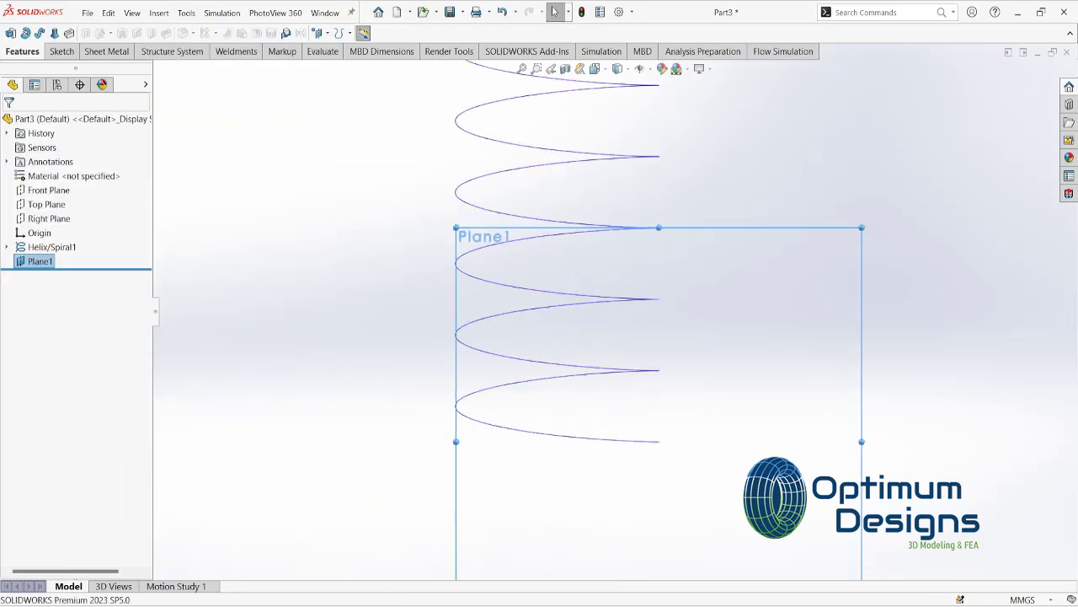
- Sketch a 25 mm diameter circle on Plane1 near the helix end
key(c)
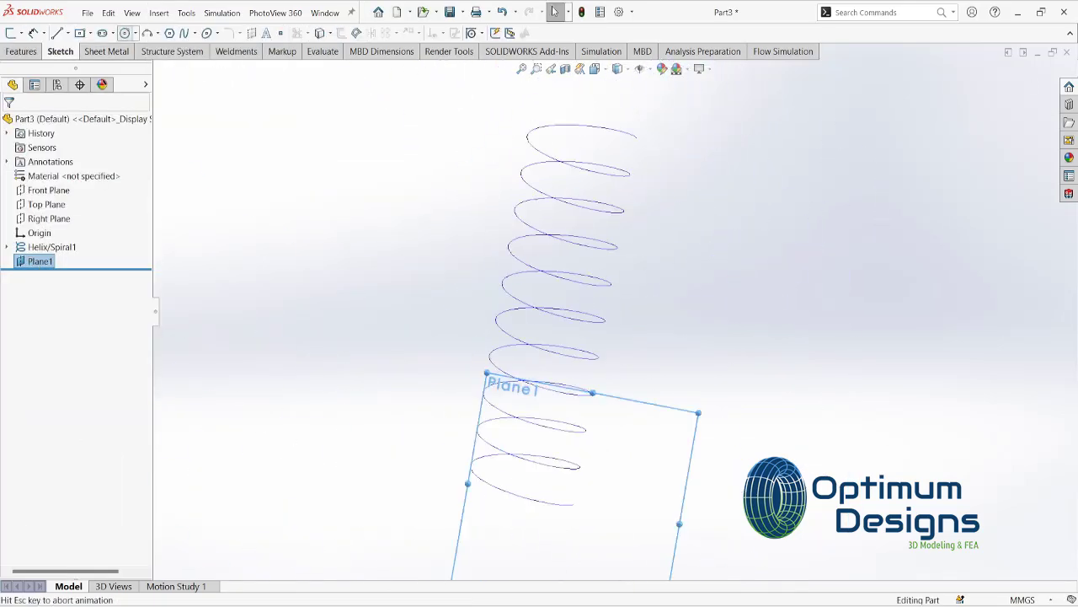
drag(640, 367, 640, 427)
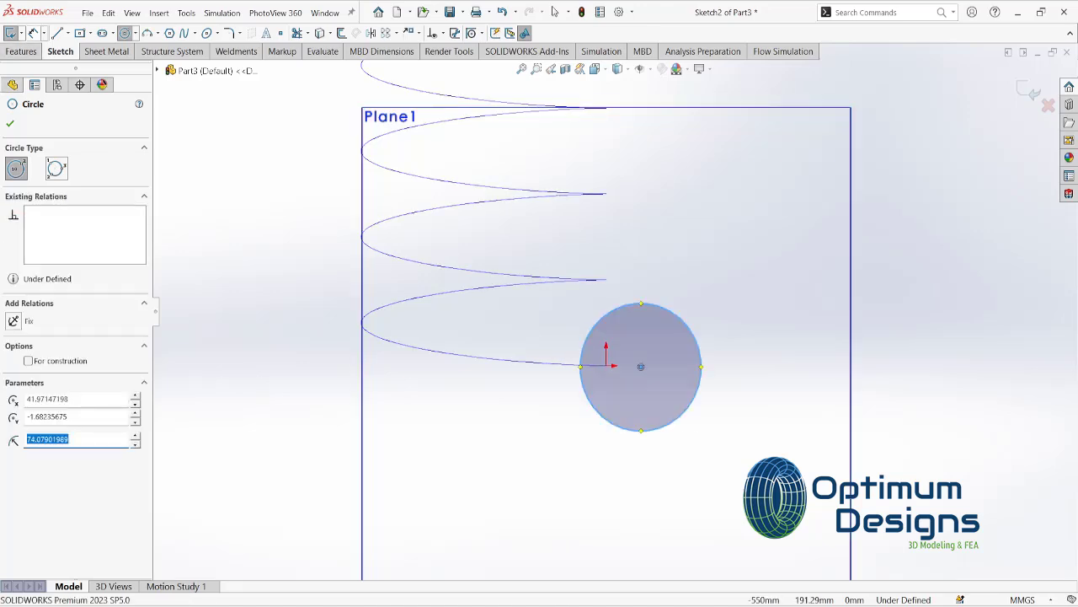
click(583, 337)
click(528, 386)
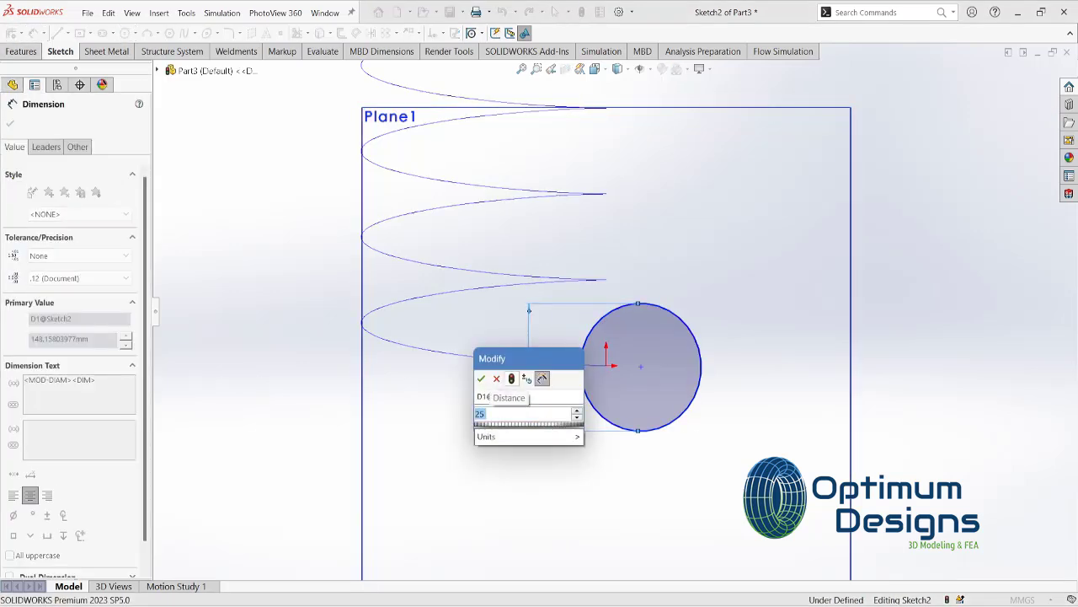
click(481, 378)
middle_drag(481, 378, 628, 140)
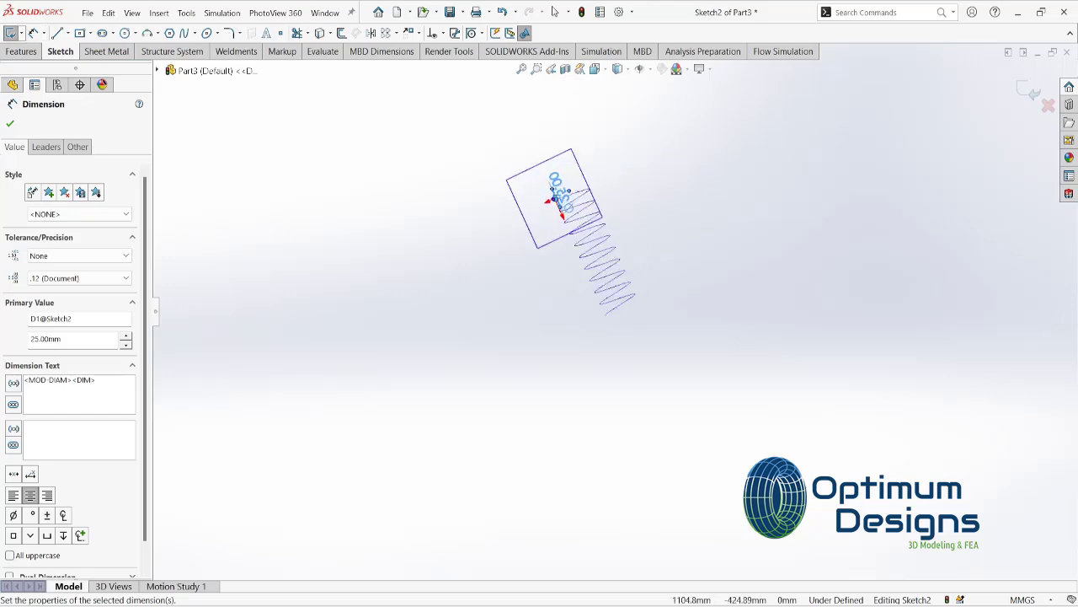
middle_drag(560, 203, 527, 308)
scroll(670, 324, down, 5)
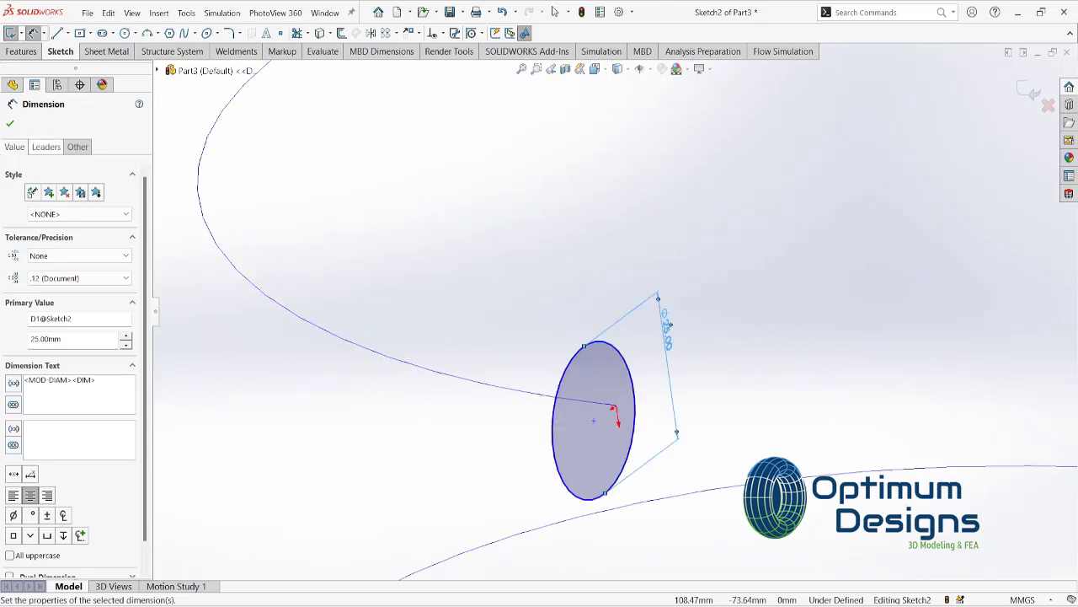
key(Escape)
- Add a Pierce relation between the circle centre and the helix, then start Swept Boss/Base
click(593, 419)
ctrl+click(581, 401)
click(13, 260)
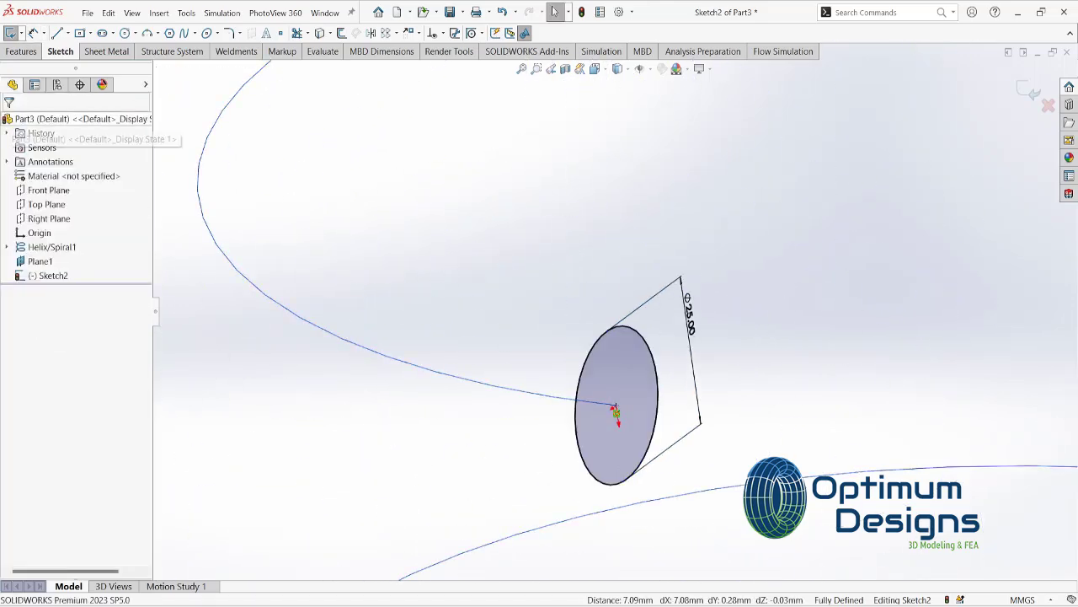
click(21, 52)
click(39, 33)
- Sweep the circle along Helix/Spiral1 to create the solid spring
click(615, 406)
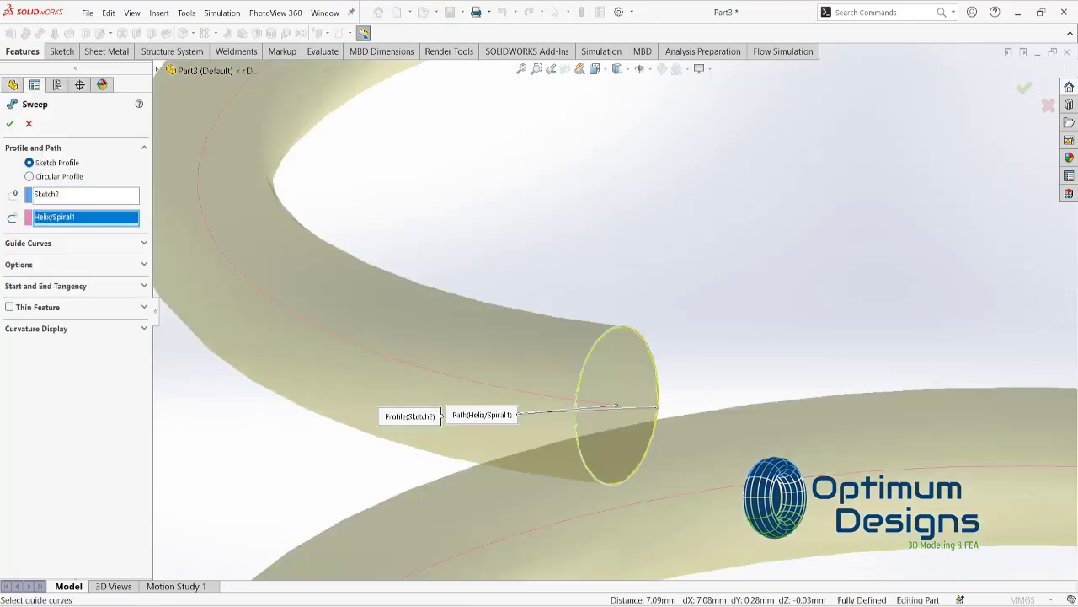
scroll(615, 354, up, 5)
key(Return)
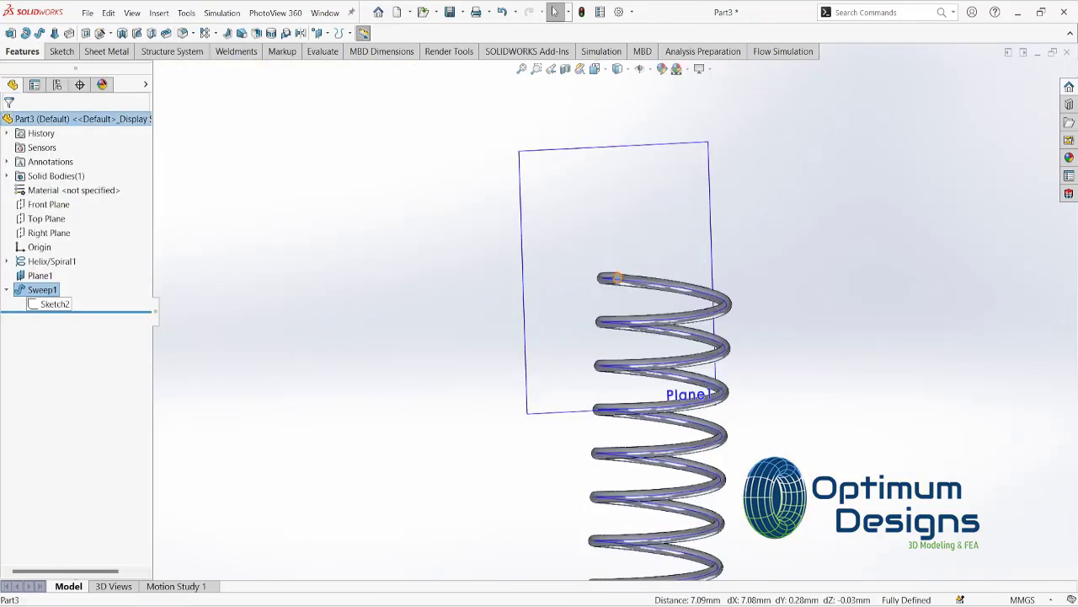
scroll(662, 287, up, 5)
- Change the Sketch2 wire diameter from 25 mm to 55.7 mm and rebuild
click(912, 222)
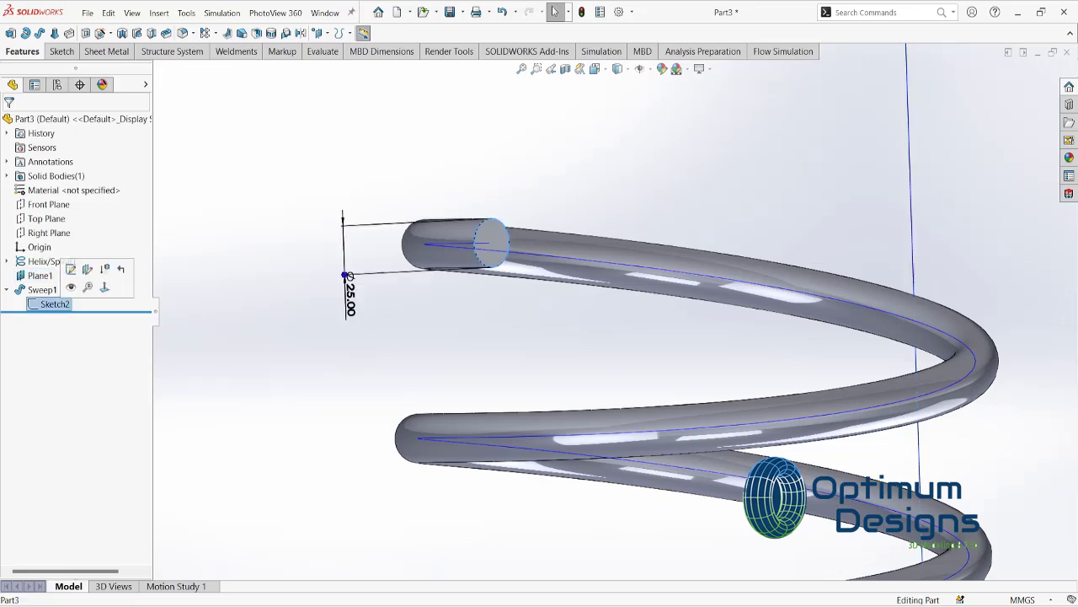
double_click(349, 278)
click(331, 275)
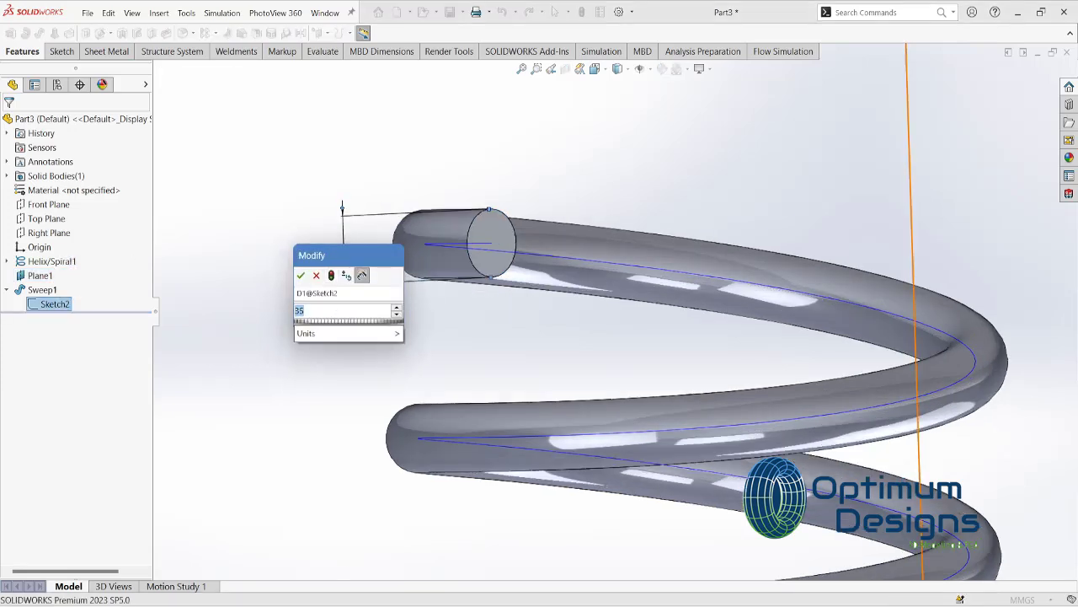
text(55.7)
key(Return)
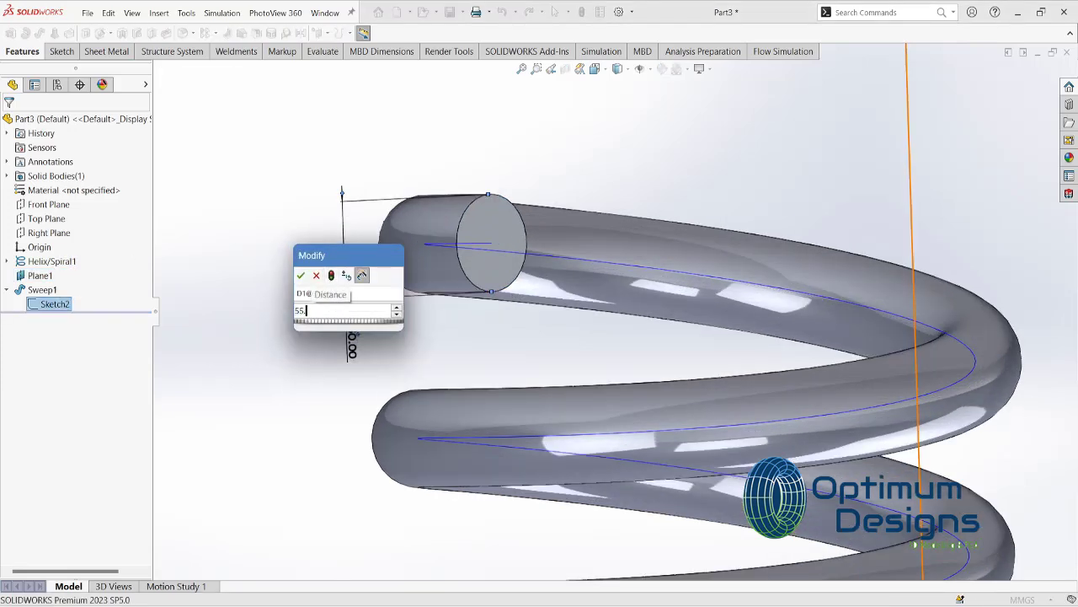
text(65)
key(Return)
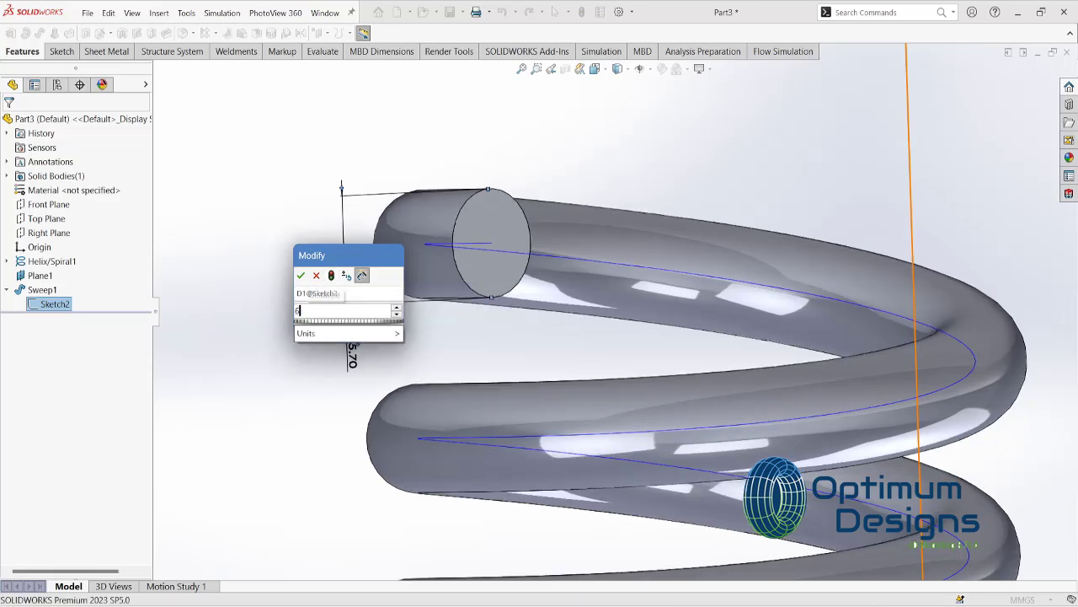
click(316, 275)
key(f)
click(555, 11)
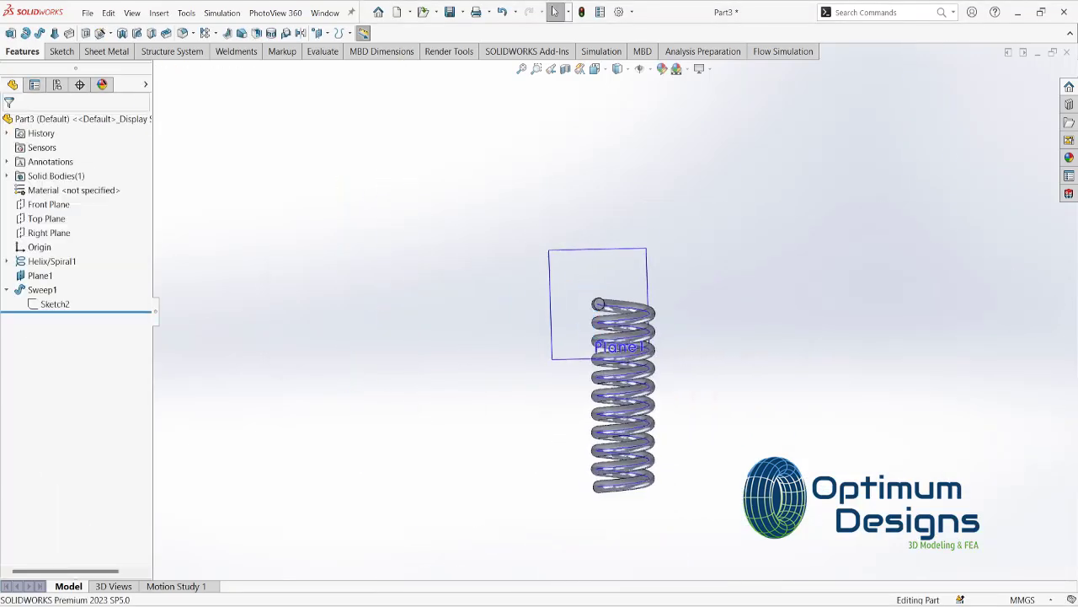
- Start a Front Plane sketch with a vertical axis line and a horizontal construction line
right_click(48, 204)
click(80, 191)
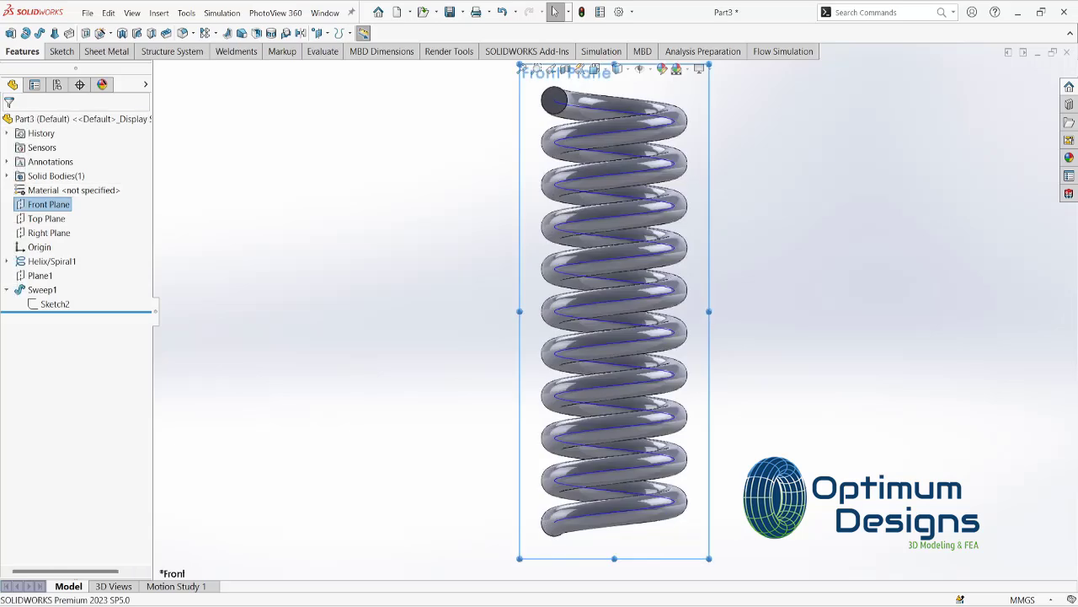
click(57, 33)
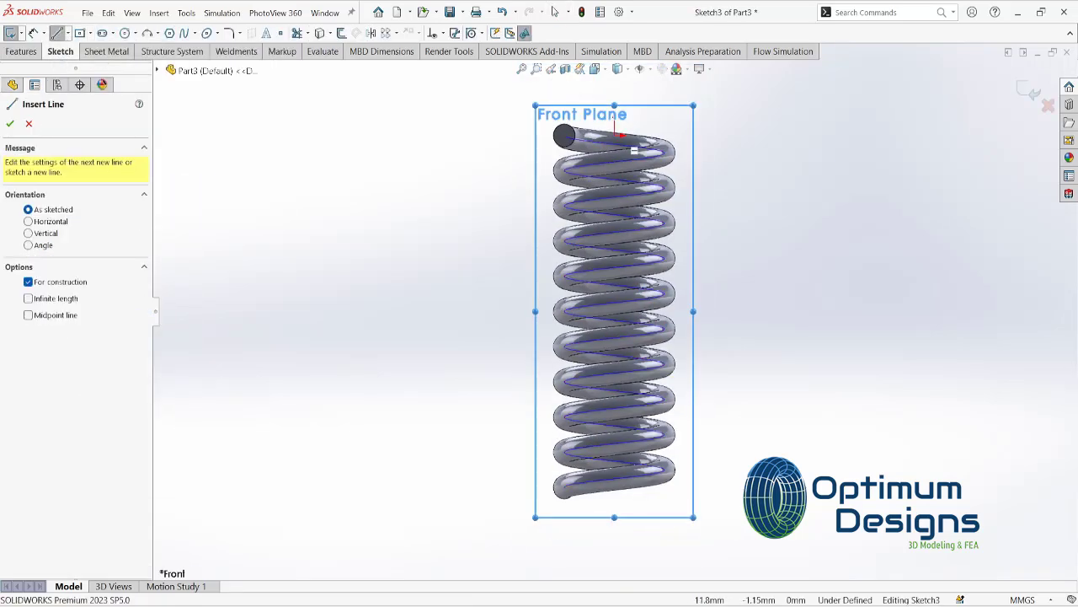
drag(614, 93, 619, 536)
key(Escape)
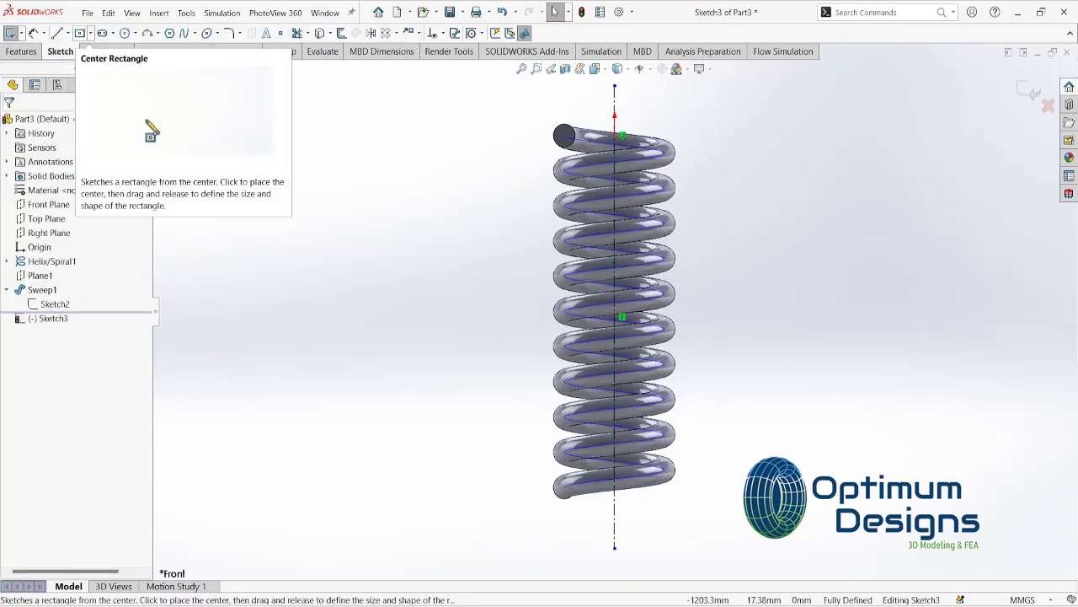
click(80, 33)
click(68, 33)
click(97, 62)
scroll(509, 522, down, 5)
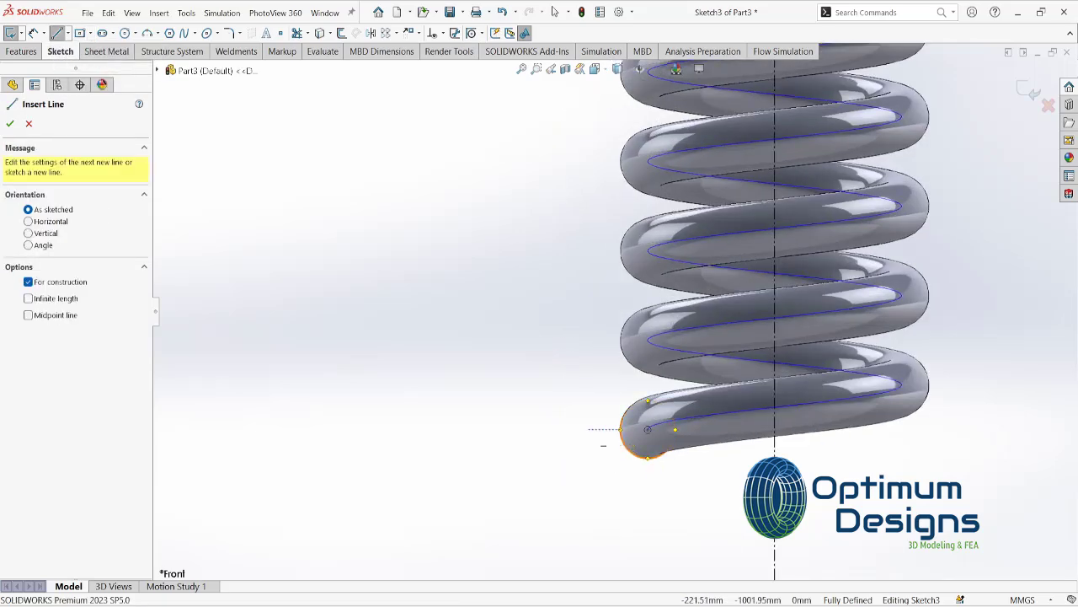
drag(648, 429, 986, 426)
key(Escape)
- Add a horizontal construction line across the spring top and a vertical line along its side
click(67, 32)
scroll(622, 453, up, 5)
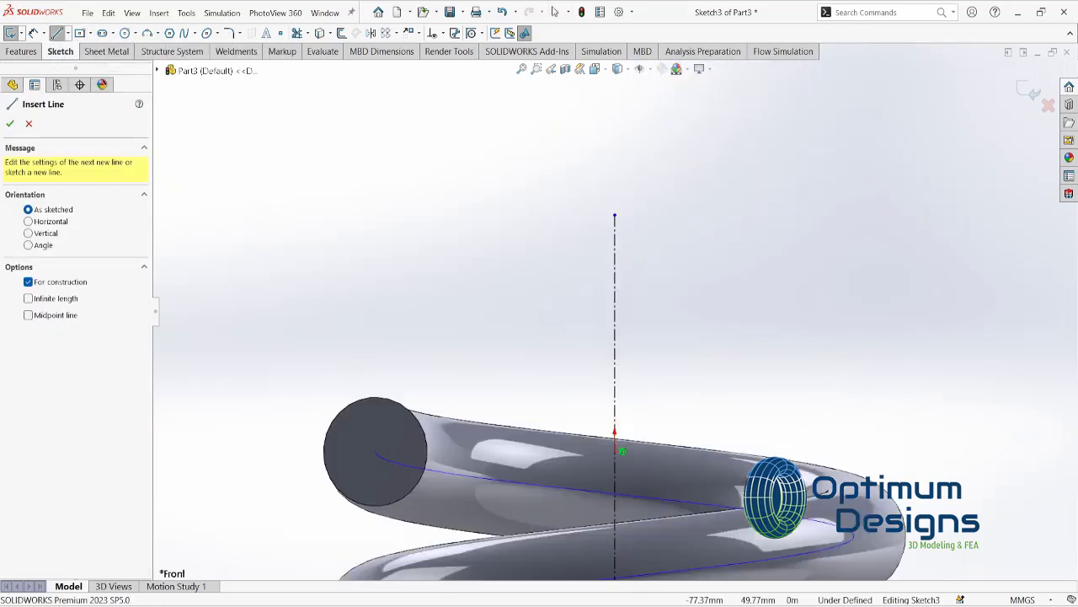
drag(278, 452, 965, 452)
key(Escape)
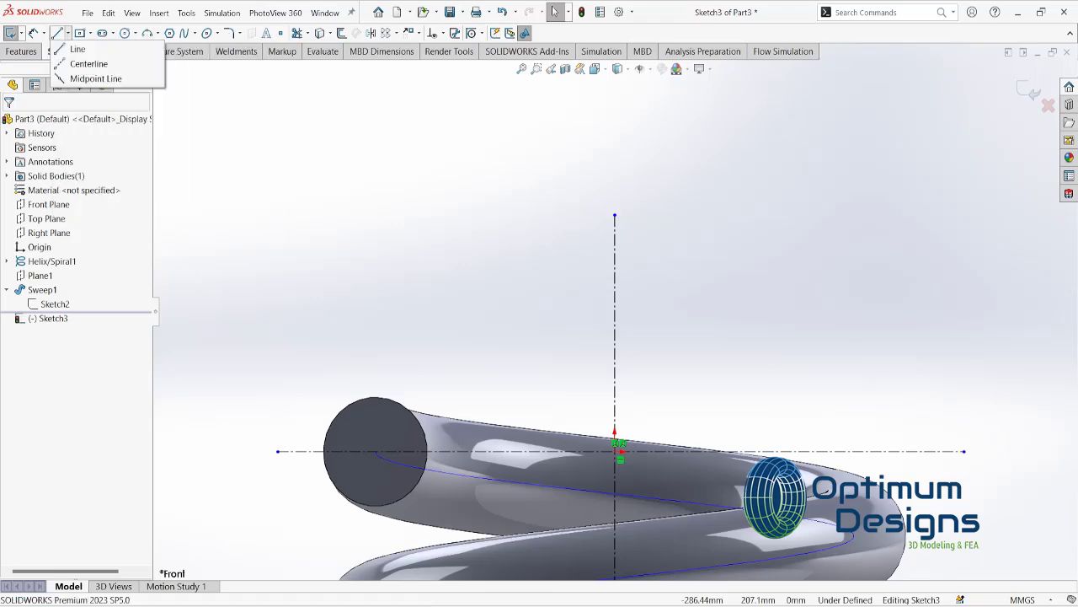
click(89, 63)
scroll(615, 311, up, 3)
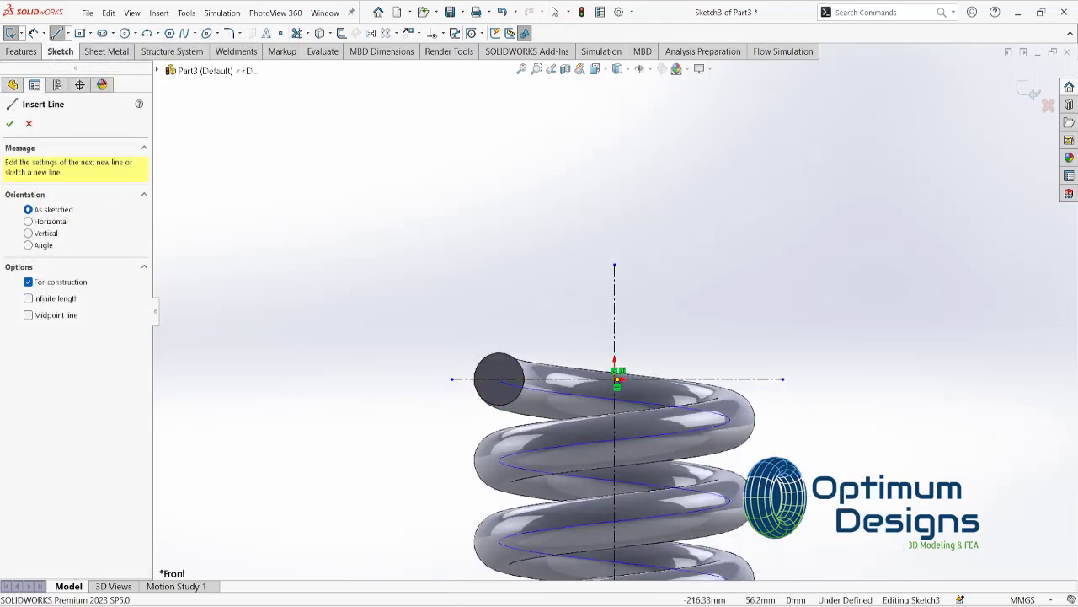
scroll(455, 383, down, 3)
drag(650, 378, 649, 51)
key(Escape)
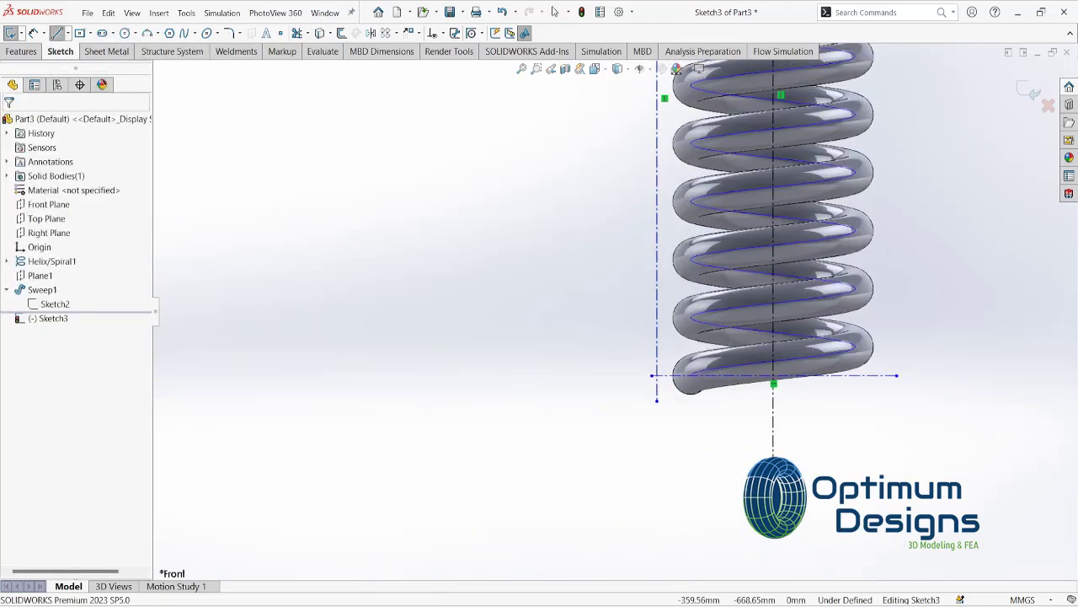
- Trim the sketch lines and mirror them to form the cutting rectangle
click(297, 33)
scroll(759, 295, up, 3)
scroll(478, 380, down, 2)
scroll(593, 430, up, 5)
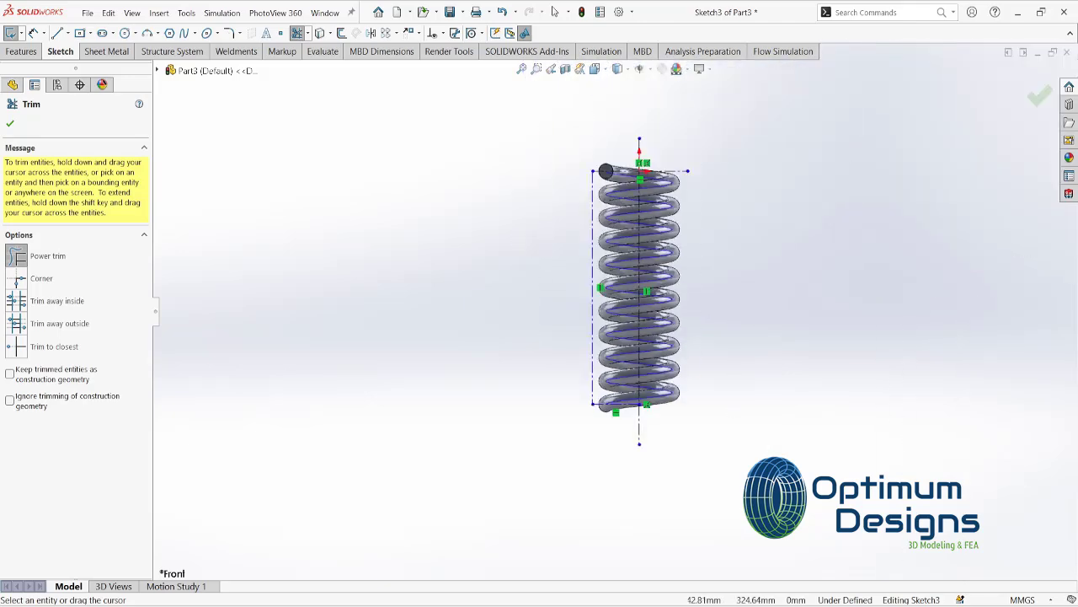
scroll(656, 131, down, 4)
click(555, 12)
click(370, 33)
drag(491, 183, 379, 367)
scroll(599, 306, up, 3)
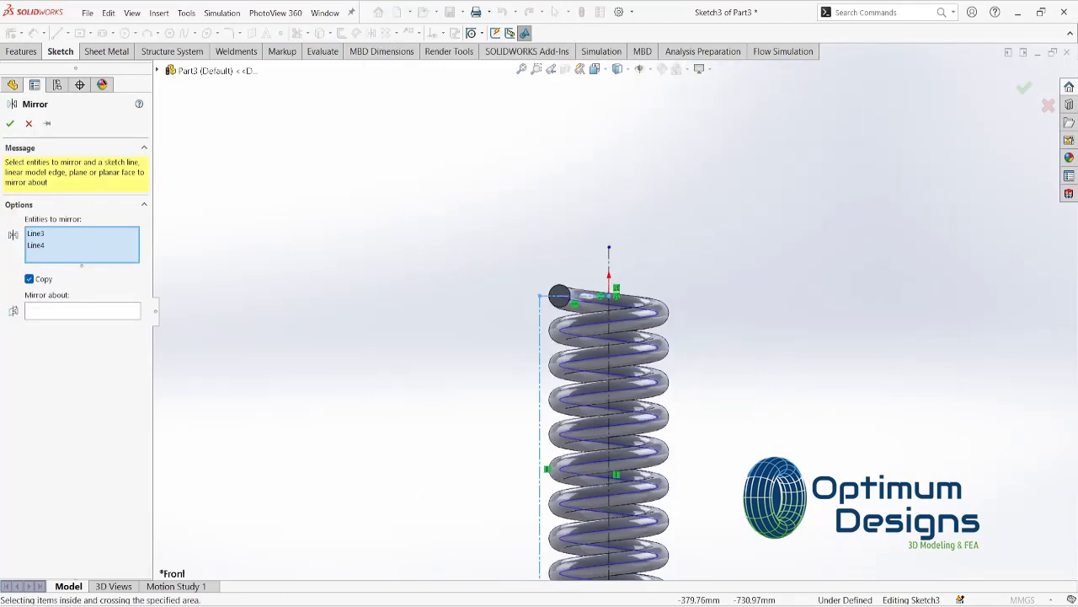
key(Return)
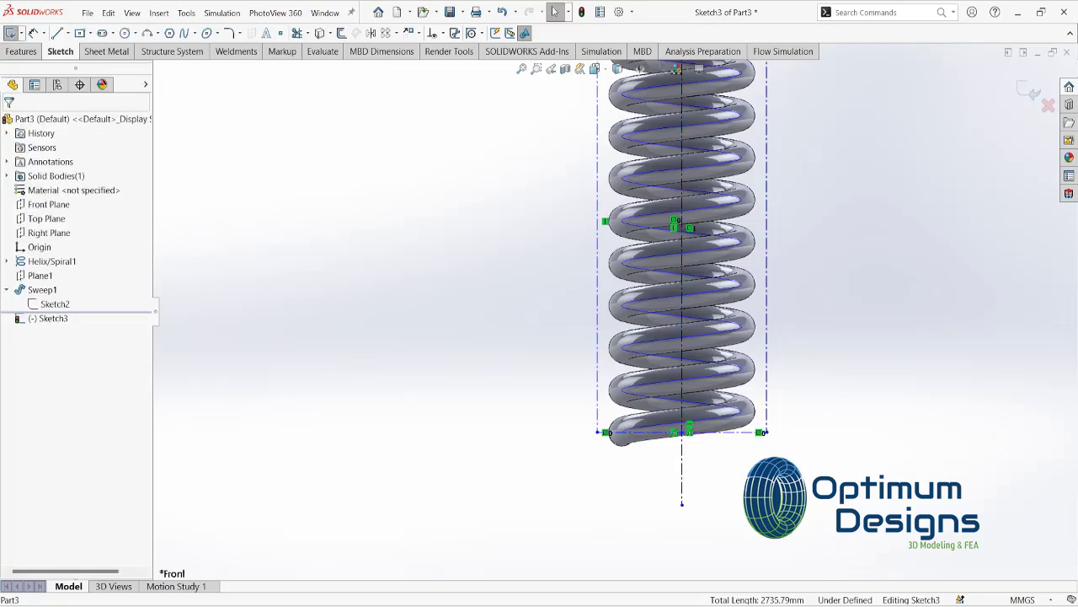
key(ctrl+a)
key(Escape)
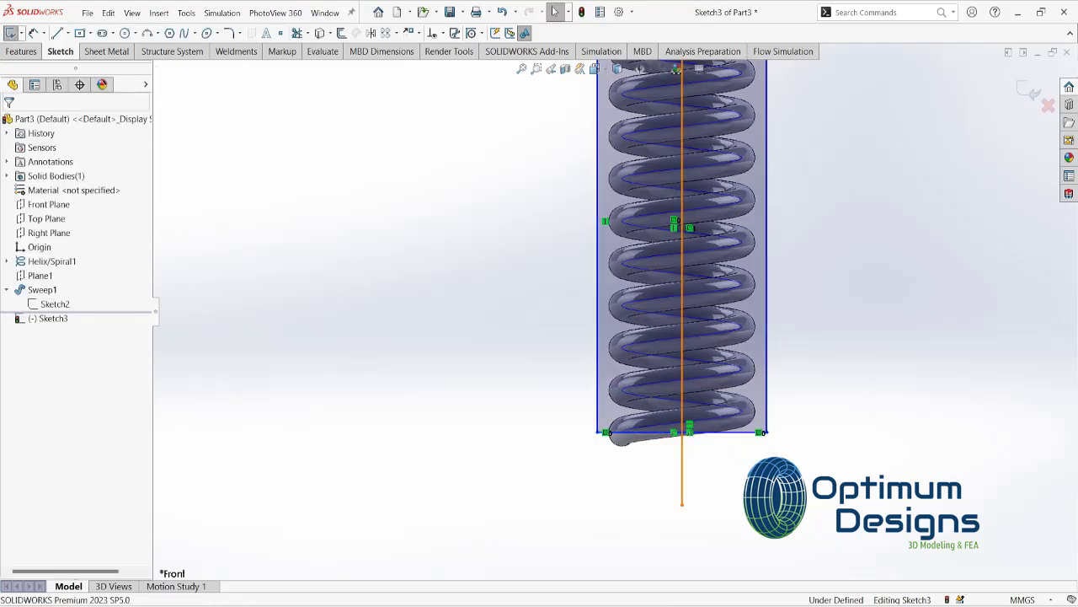
- Extruded-cut the rectangle sketch Through All in both directions to flatten the spring ends
click(682, 471)
click(21, 52)
key(z)
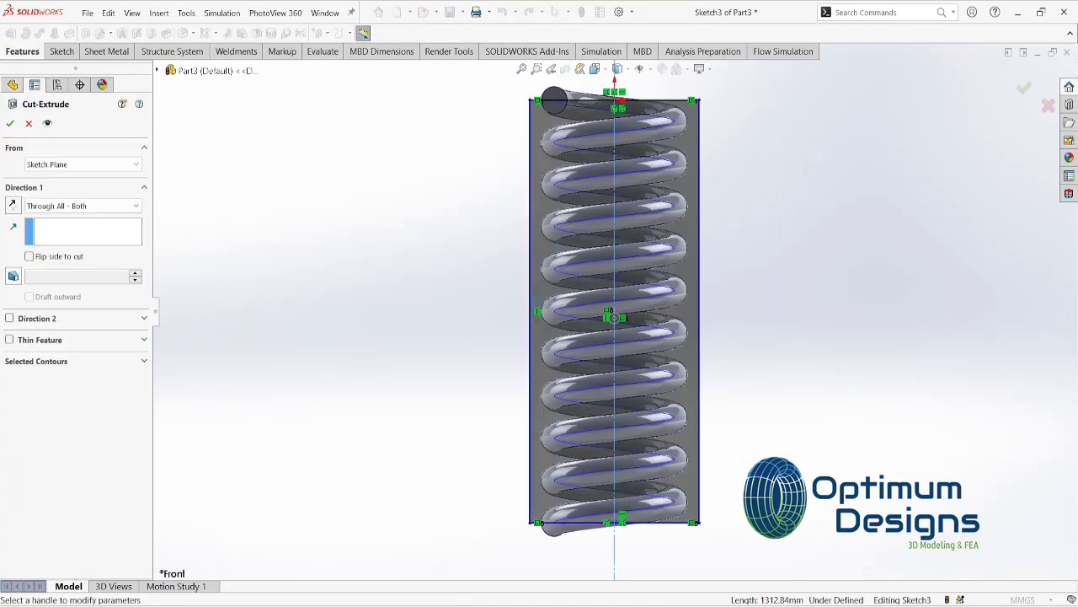
click(56, 239)
click(11, 123)
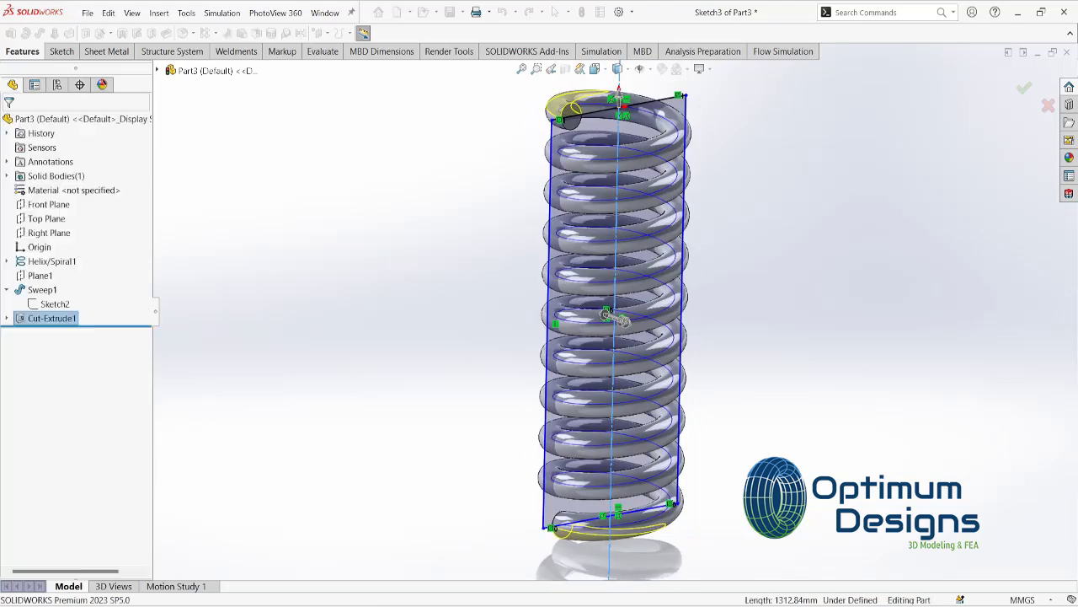
- Select the flattened end face and view it normal to prepare a sketch
right_click(47, 305)
click(62, 284)
scroll(615, 169, up, 3)
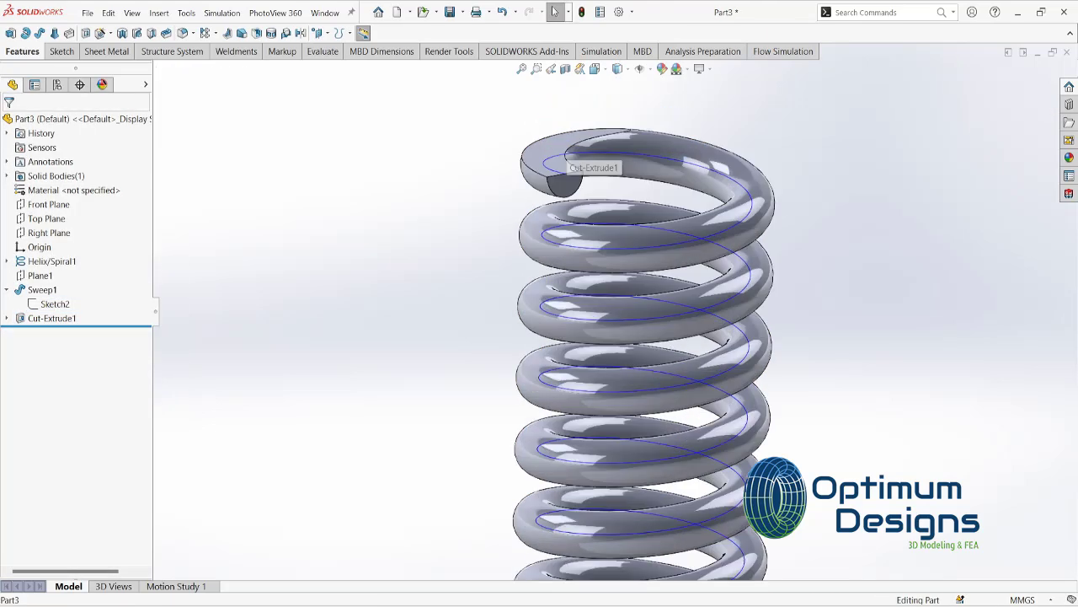
click(50, 318)
key(ctrl+5)
right_click(567, 176)
- Sketch an R260 circle on the end face and extrude it 10 mm into a plate
click(522, 173)
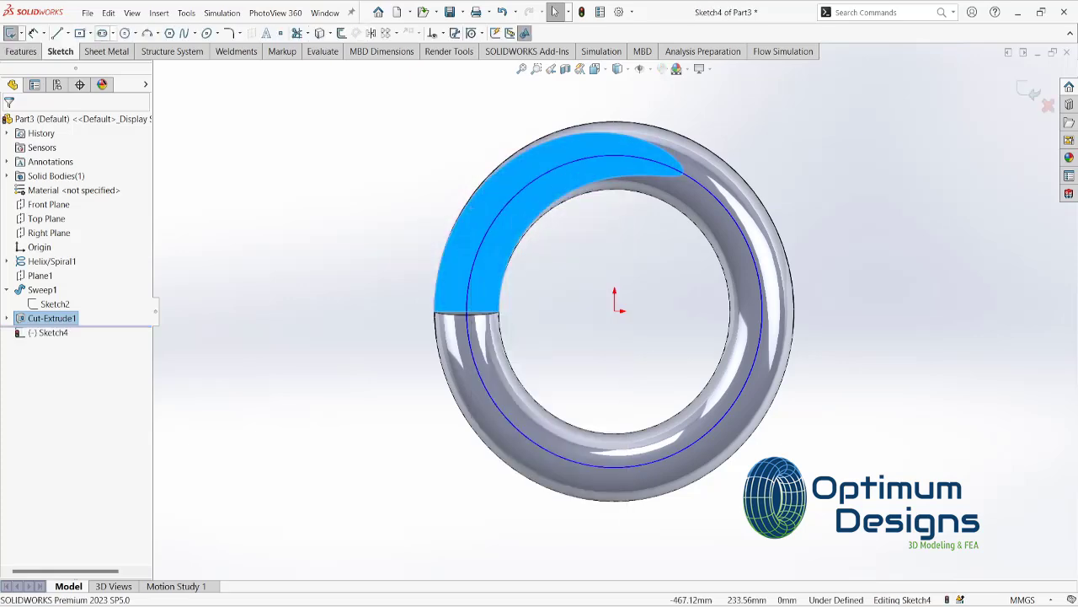
click(125, 32)
click(383, 425)
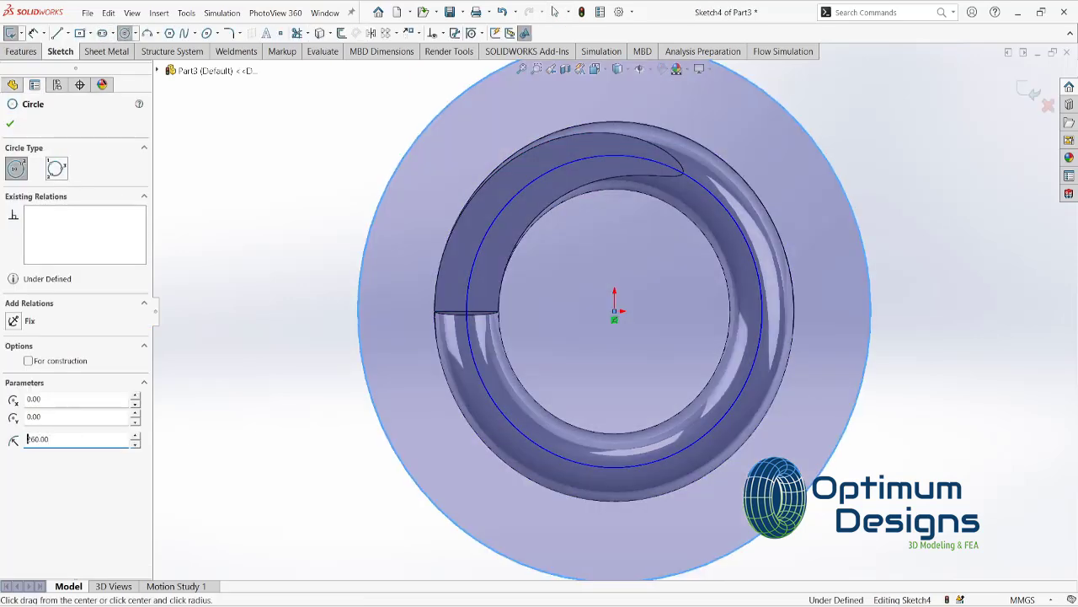
key(Return)
click(22, 52)
click(12, 33)
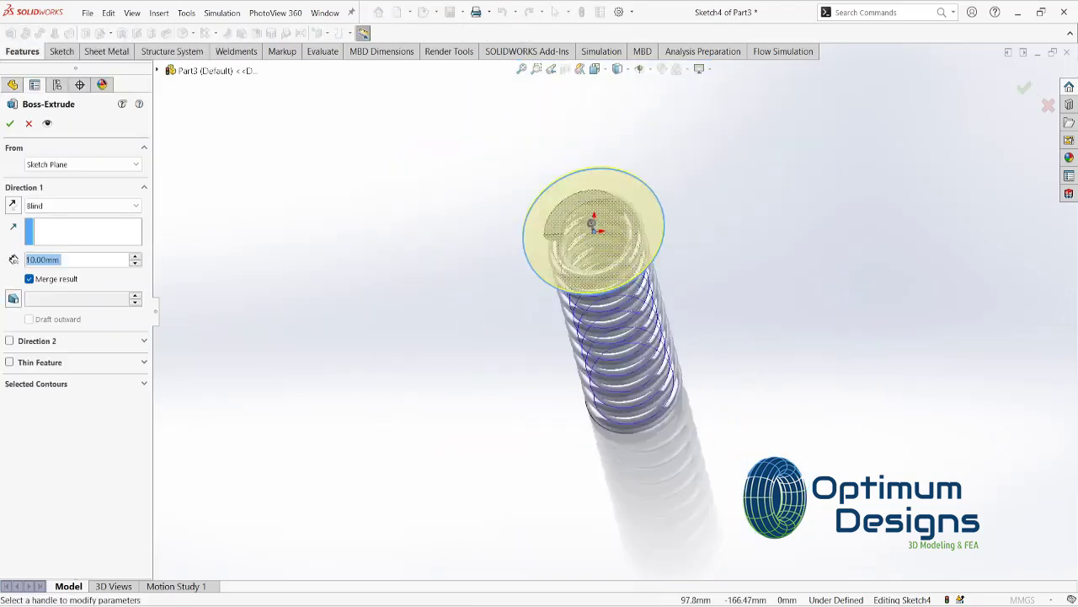
key(Return)
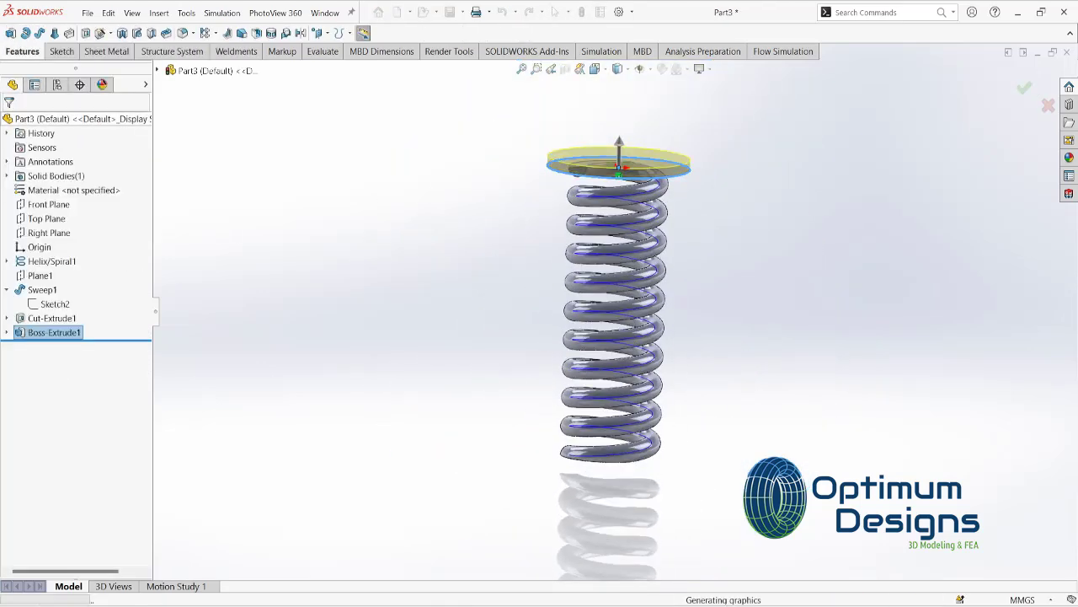
- Sketch an R260 circle on the opposite end face and extrude it 35 mm
middle_drag(615, 337, 539, 253)
scroll(539, 337, down, 5)
right_click(570, 319)
click(595, 300)
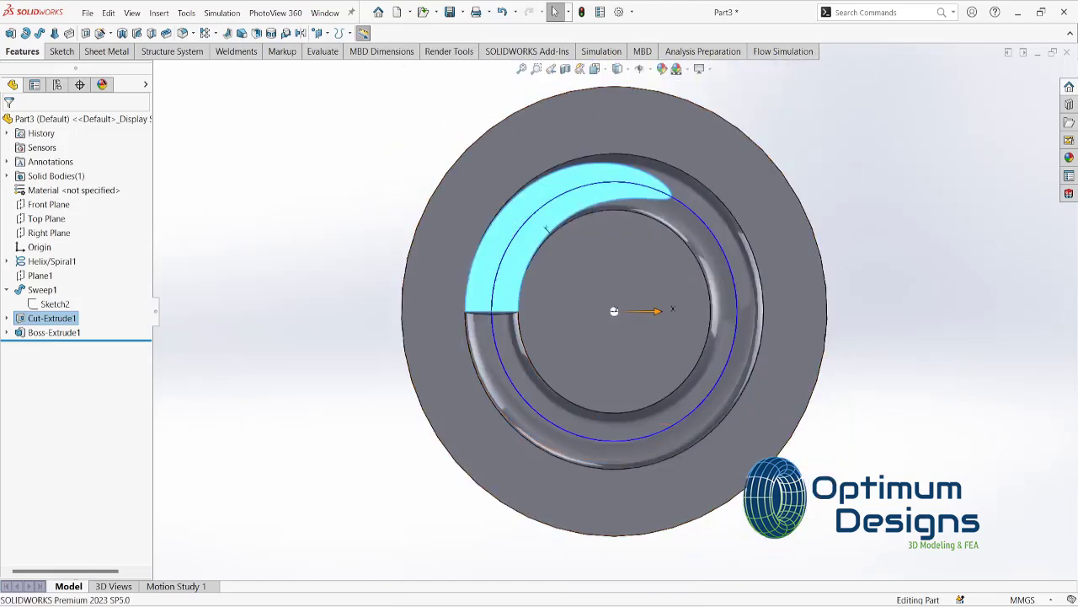
click(124, 33)
click(615, 310)
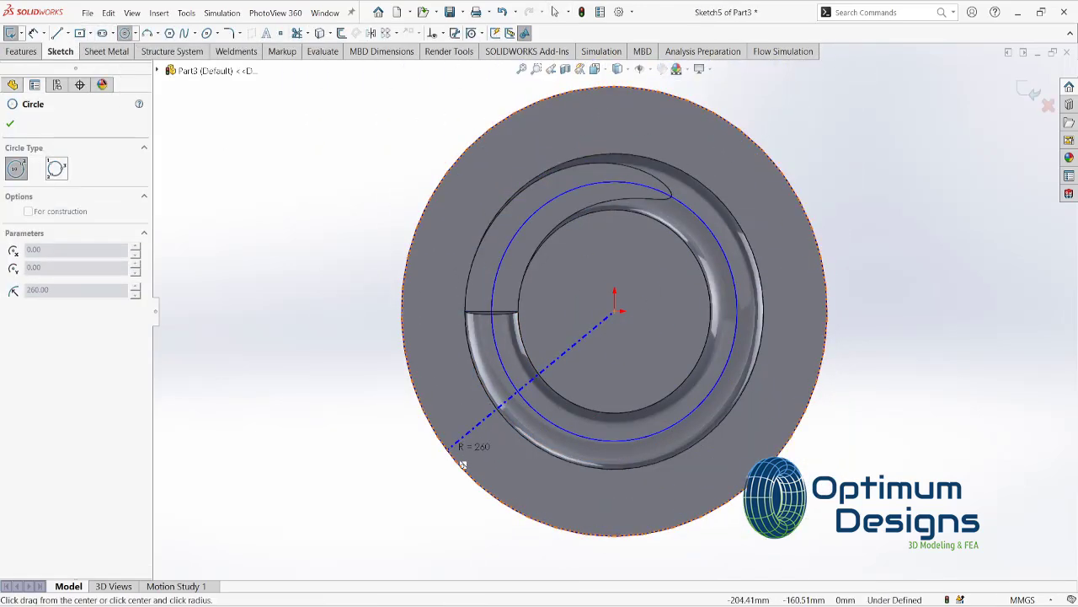
key(Escape)
click(22, 51)
click(11, 33)
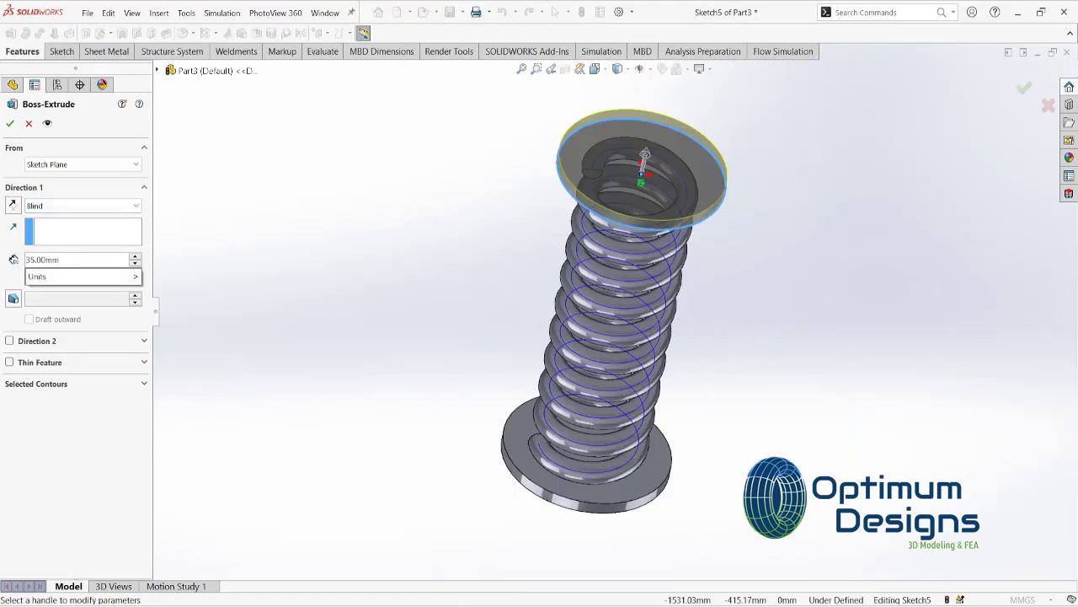
key(Return)
- Switch to a side view and orbit to inspect the bottom plate
key(space)
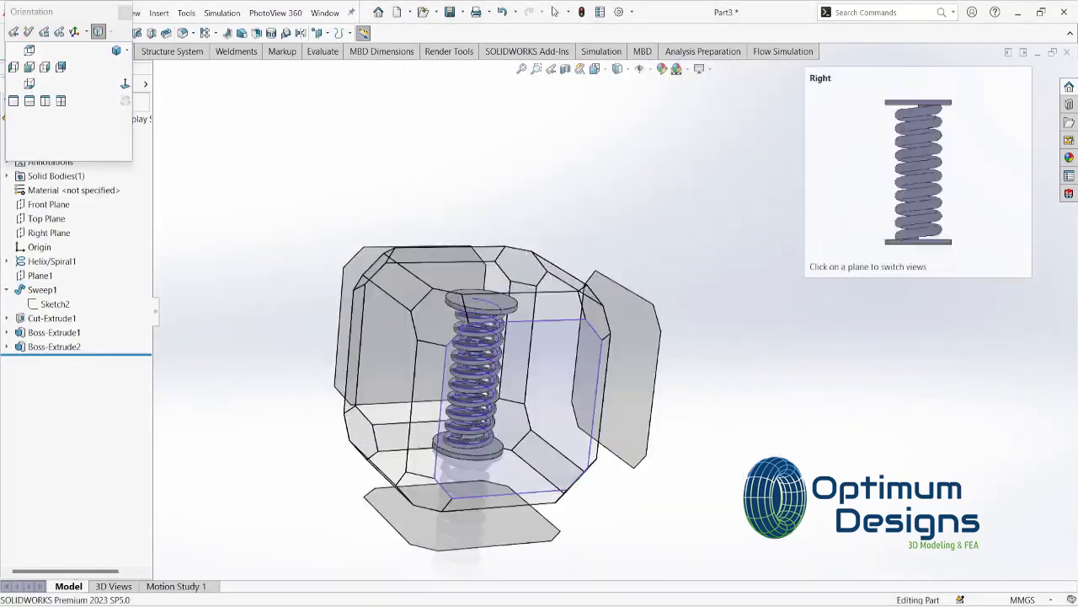
click(599, 364)
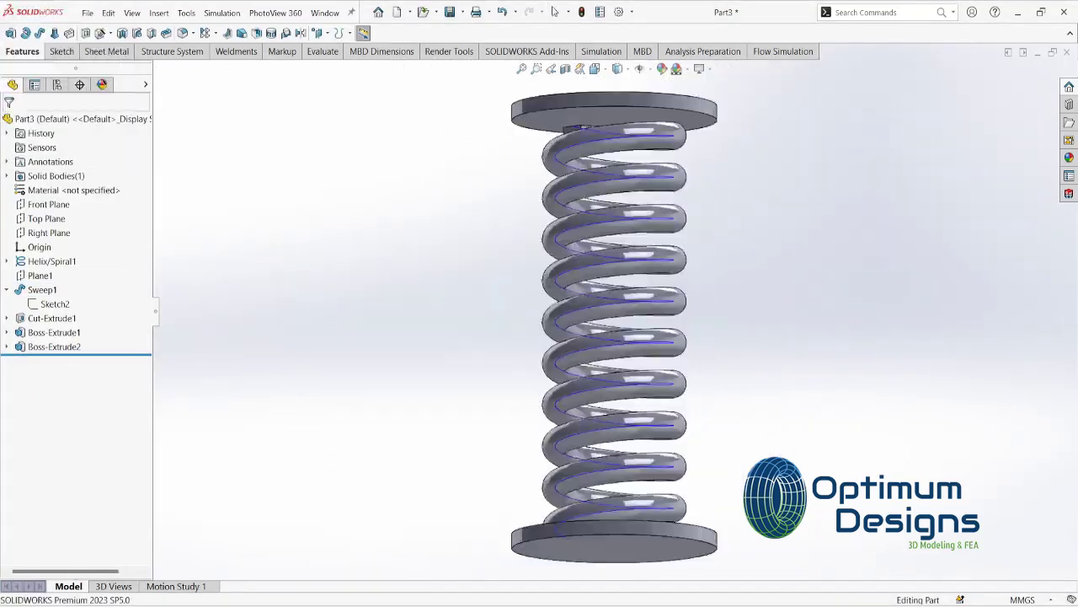
mouse_move(615, 337)
middle_down()
mouse_move(640, 421)
mouse_move(640, 472)
middle_up()
scroll(641, 472, down, 5)
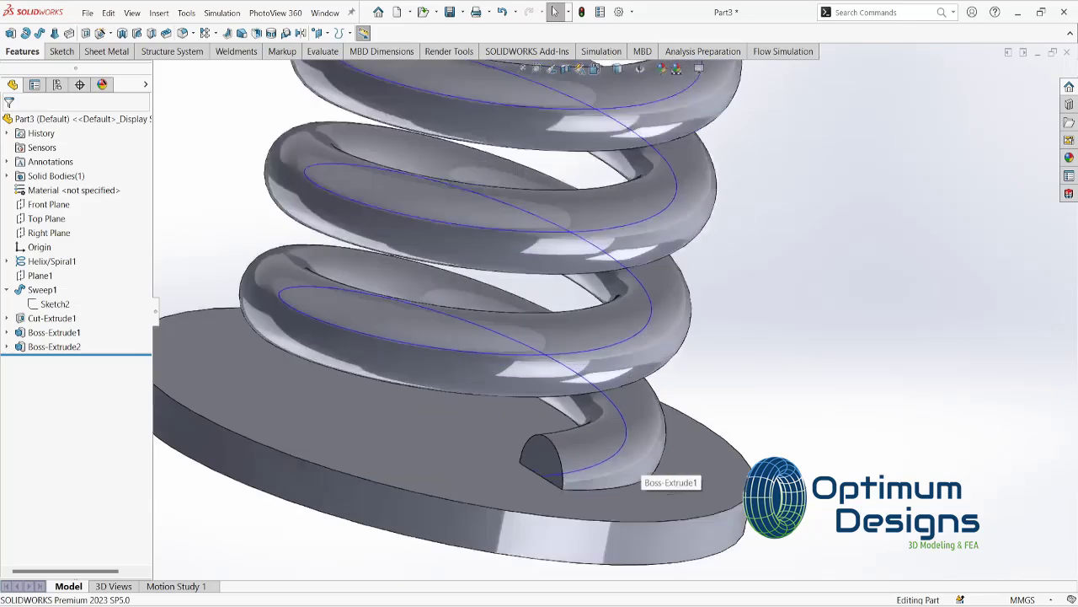
right_click(503, 244)
key(f)
- Start a new sketch on the Top Plane
click(48, 204)
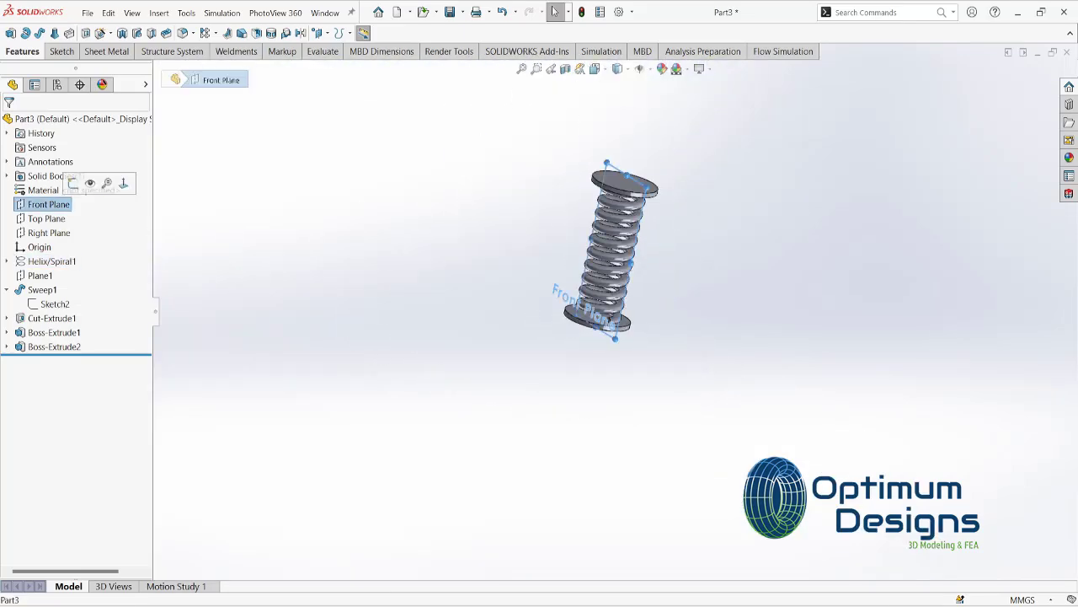
click(119, 198)
right_click(57, 218)
click(71, 201)
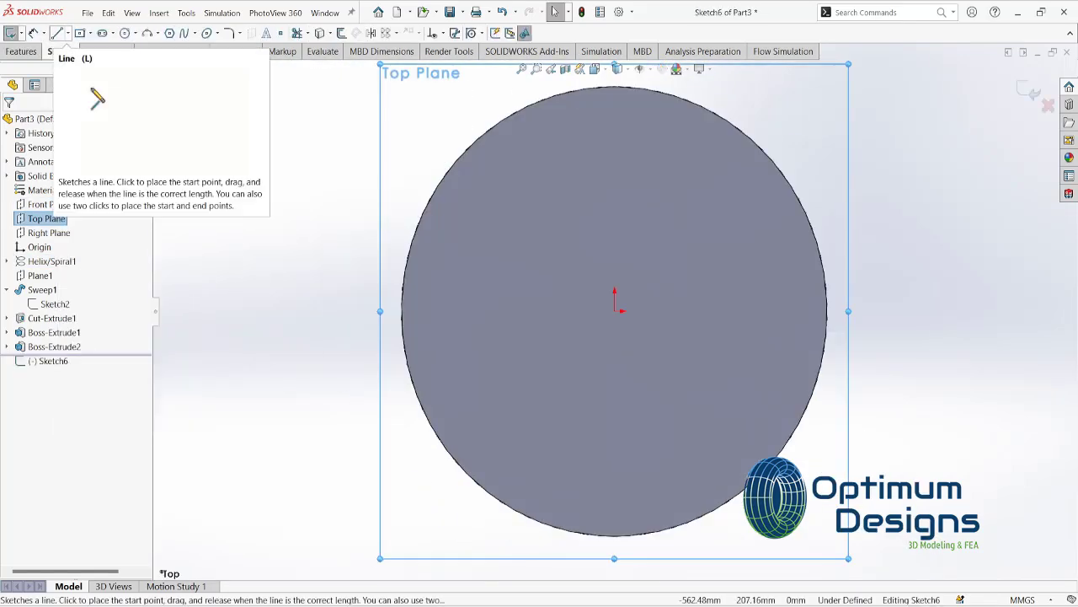
- Draw a 1000 mm horizontal construction line from the origin to the right
click(56, 33)
scroll(615, 311, up, 3)
click(615, 311)
click(945, 311)
key(Escape)
click(780, 312)
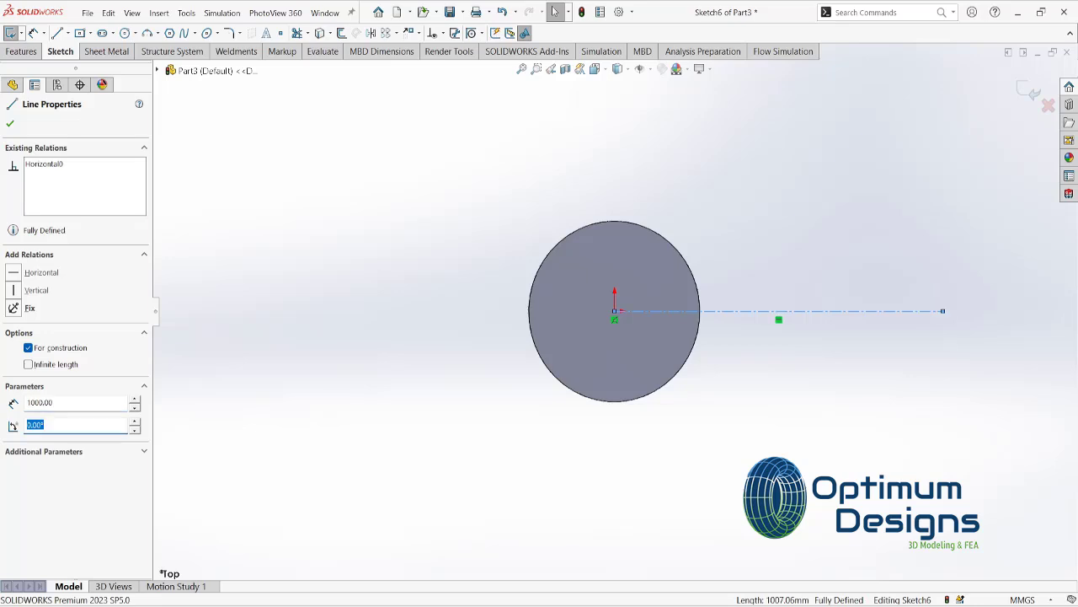
key(Escape)
- Add a 270 mm circle centred on the line's far end and exit the sketch
click(125, 33)
click(943, 311)
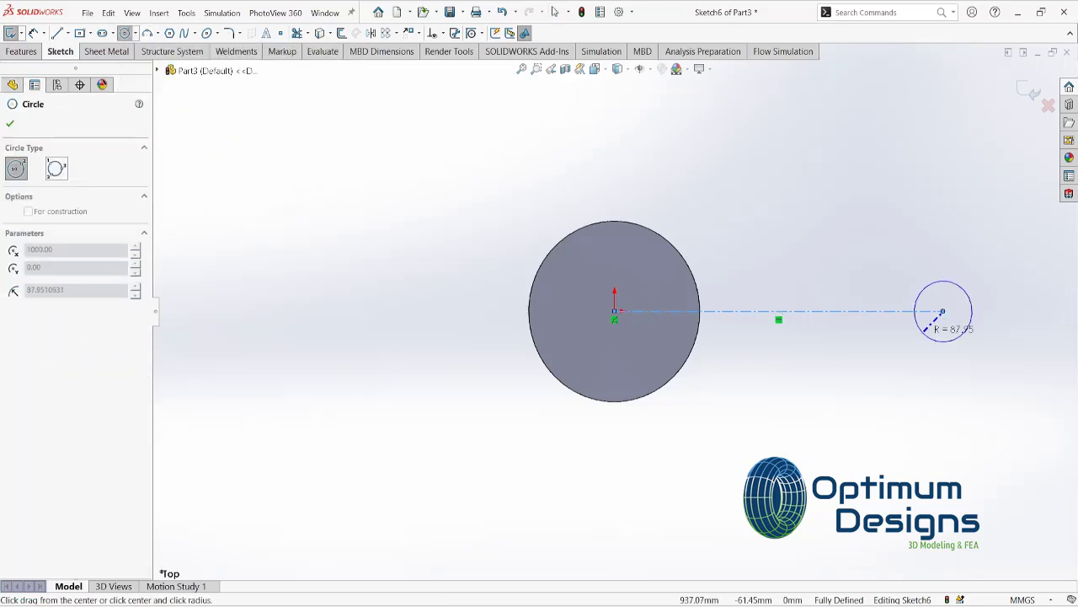
click(929, 353)
text(135)
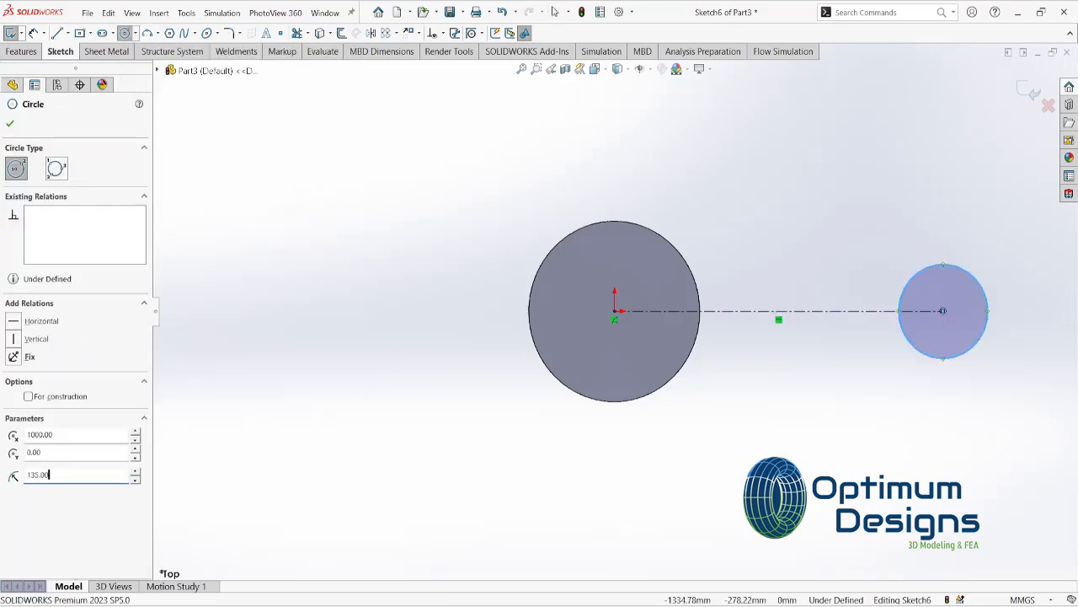
text(270)
key(Return)
click(555, 12)
- Create the second helix from the circle with 10 revolutions
click(381, 65)
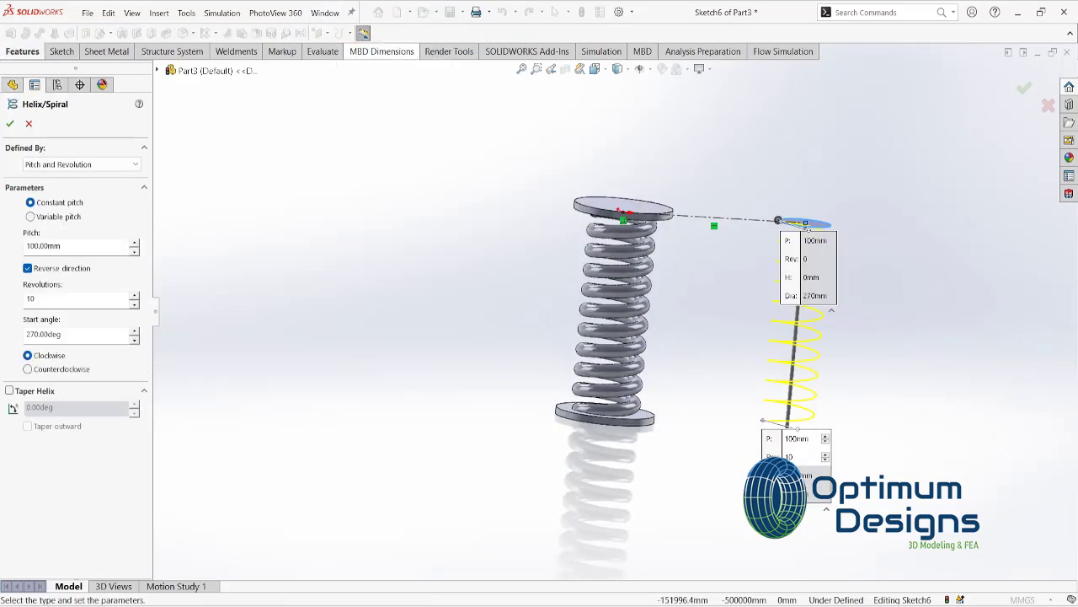
key(Return)
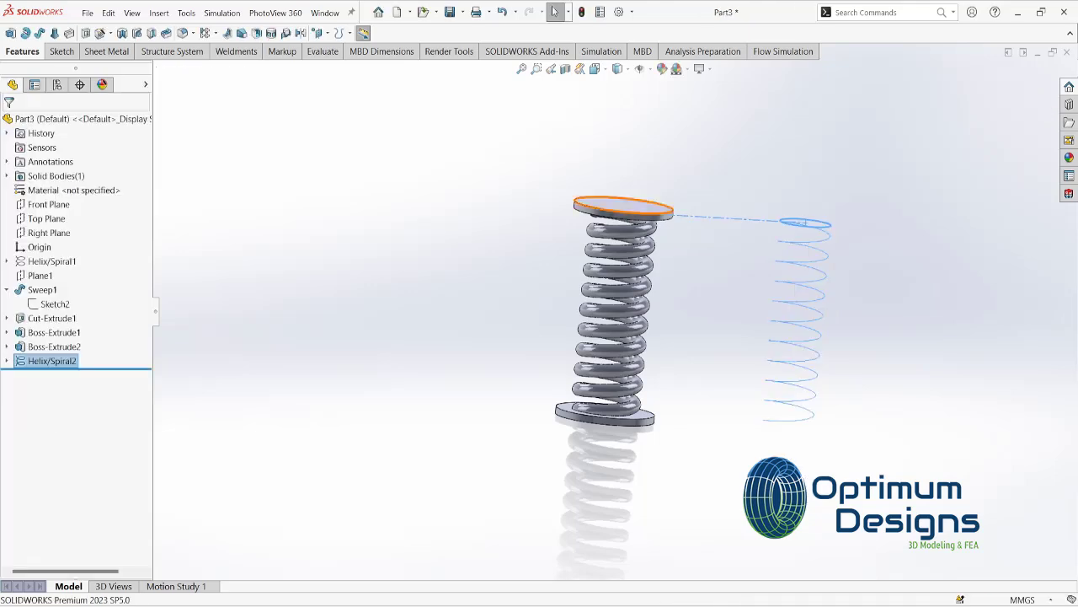
scroll(497, 354, down, 3)
scroll(497, 354, up, 5)
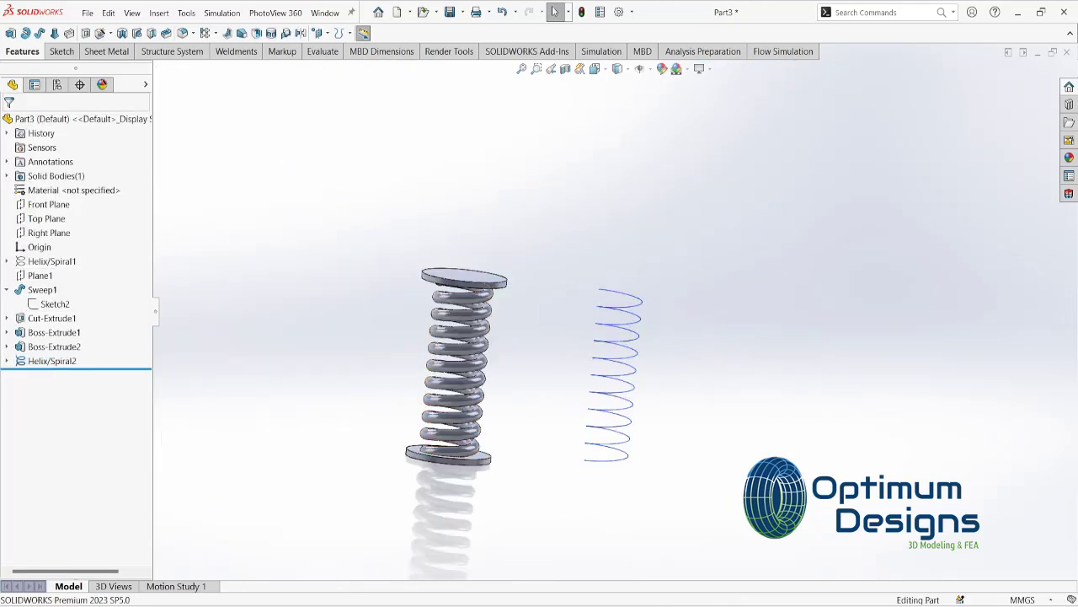
- Add Plane2 perpendicular to the helix at its end
click(158, 13)
click(364, 174)
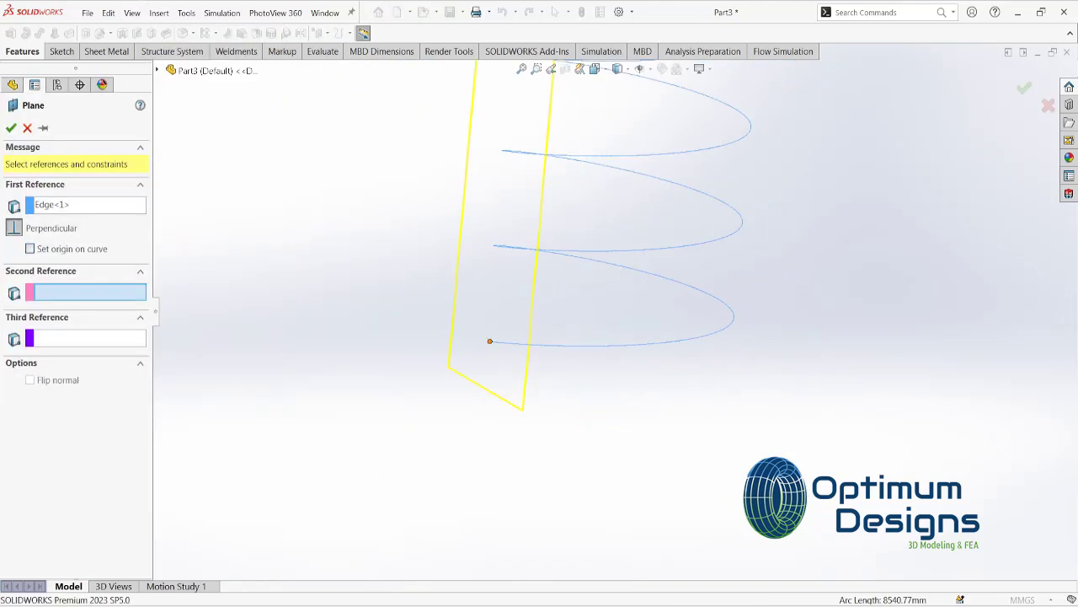
key(Return)
- Sketch a circle on Plane2 at the helix end
right_click(36, 374)
click(79, 328)
click(124, 33)
scroll(522, 409, down, 3)
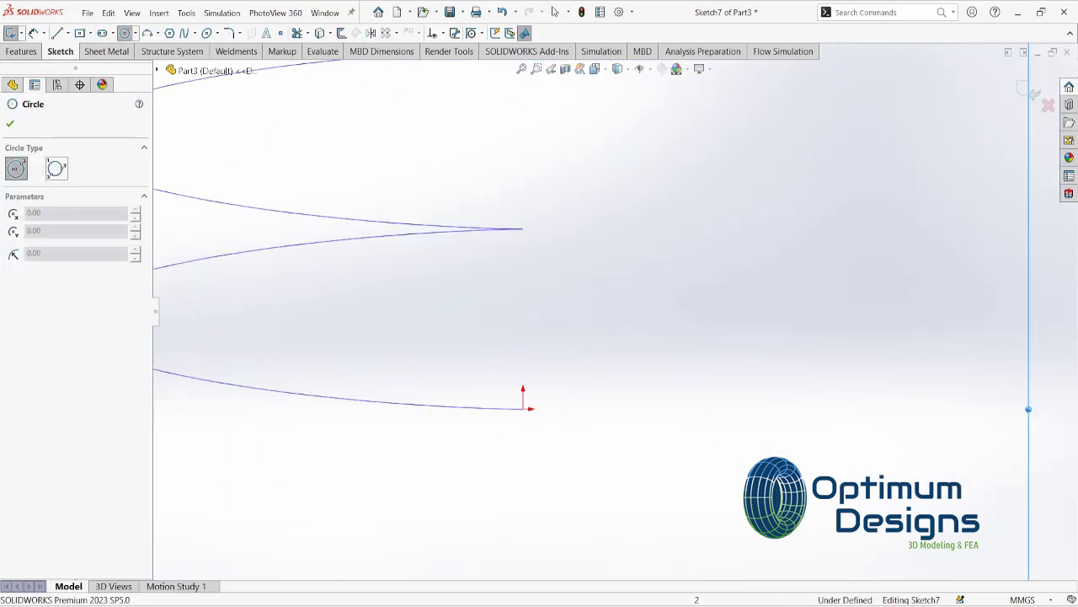
drag(538, 408, 588, 408)
key(Return)
click(555, 12)
key(f)
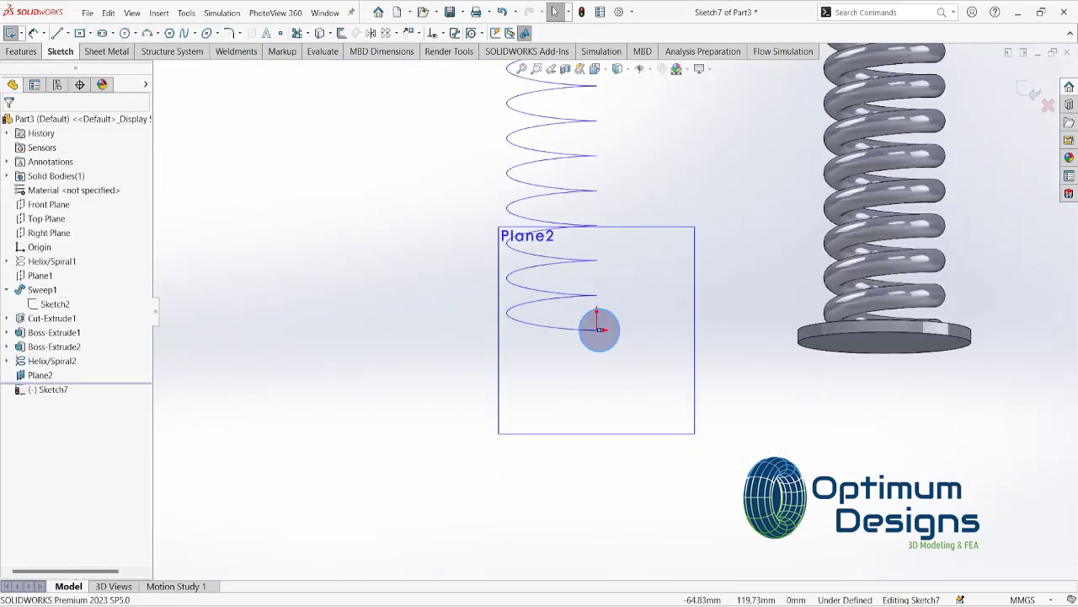
- Dimension the profile circle to a 65 mm diameter
key(ctrl+b)
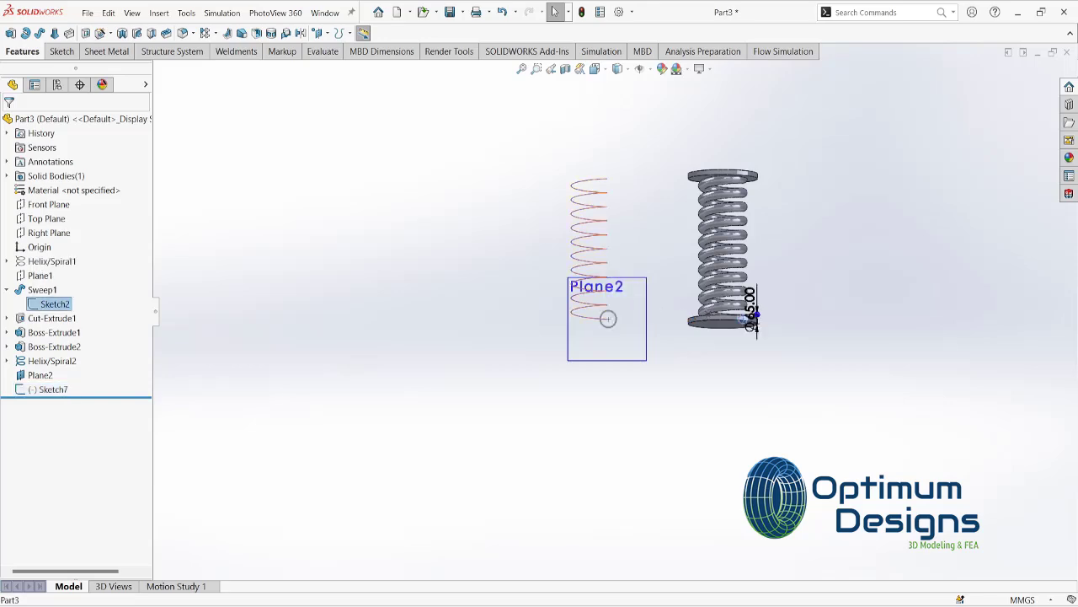
click(48, 390)
key(ctrl+8)
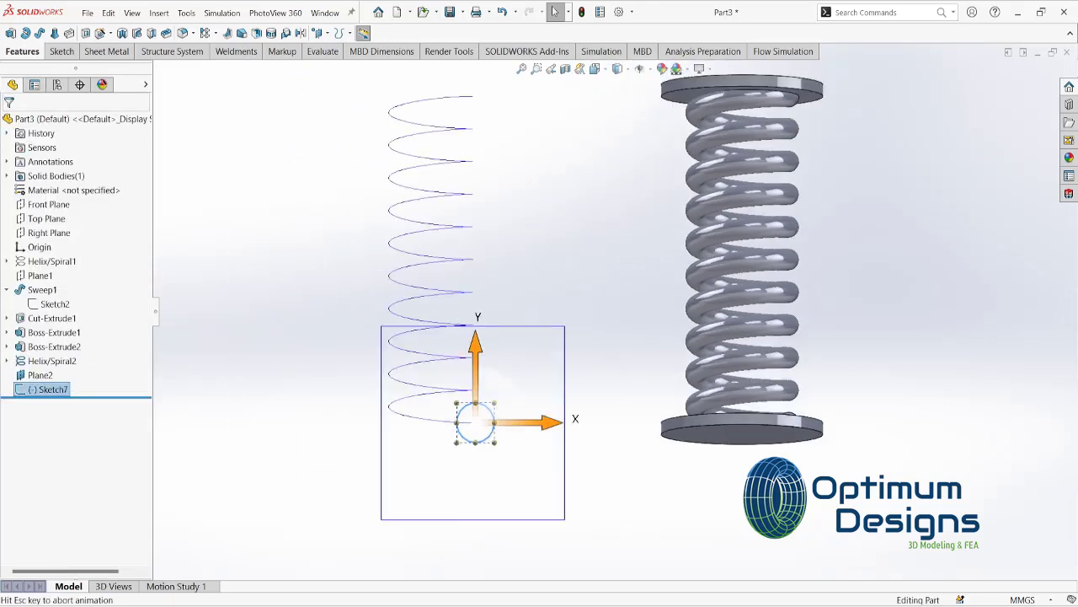
click(517, 416)
text(65)
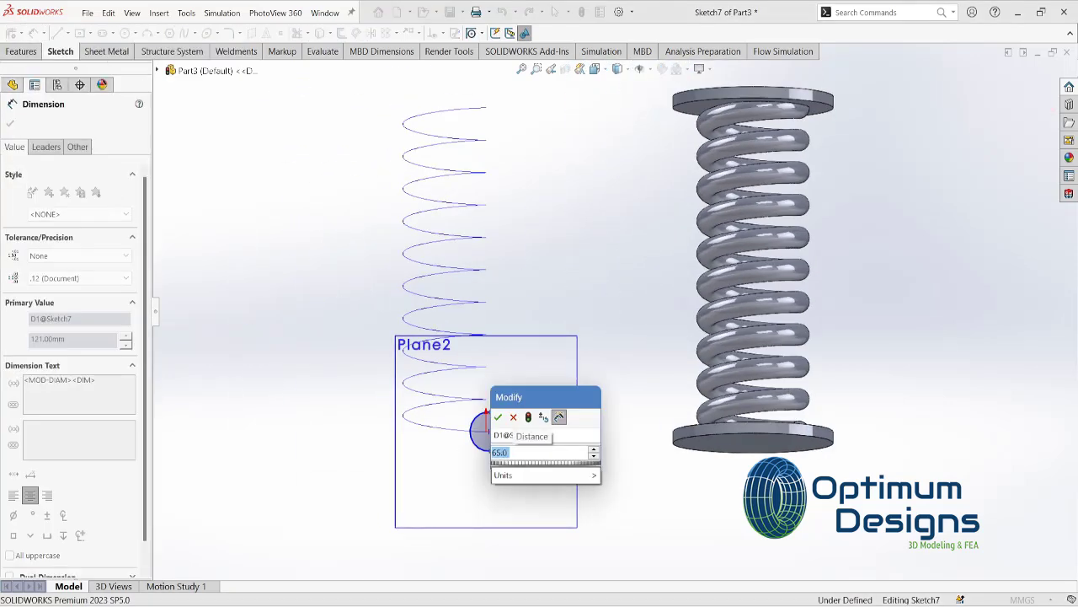
key(Return)
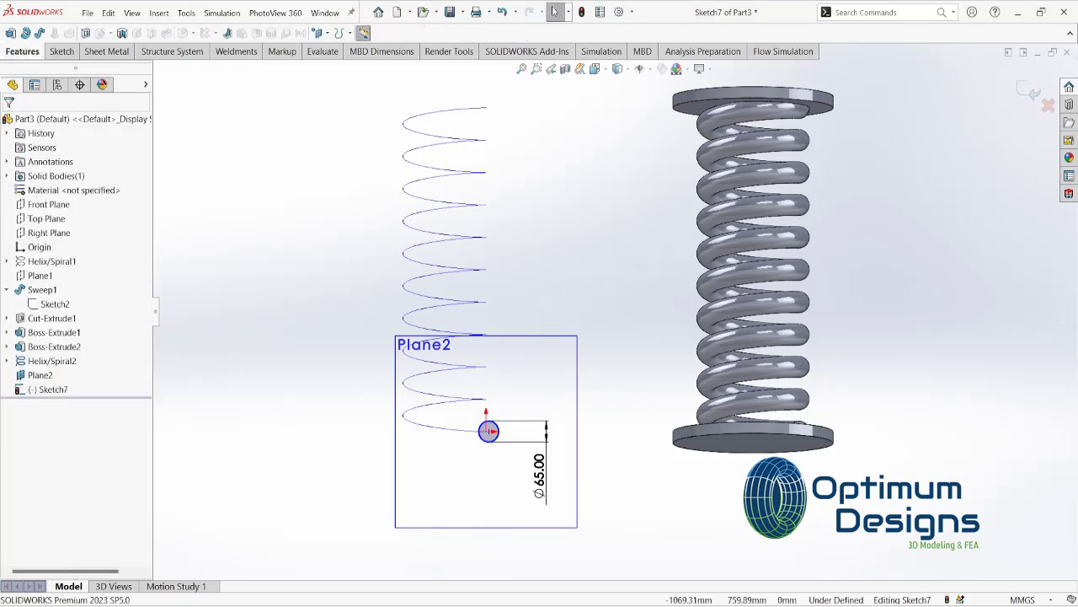
- Sweep the Ø65 circle along the helix to form the second spring
key(s)
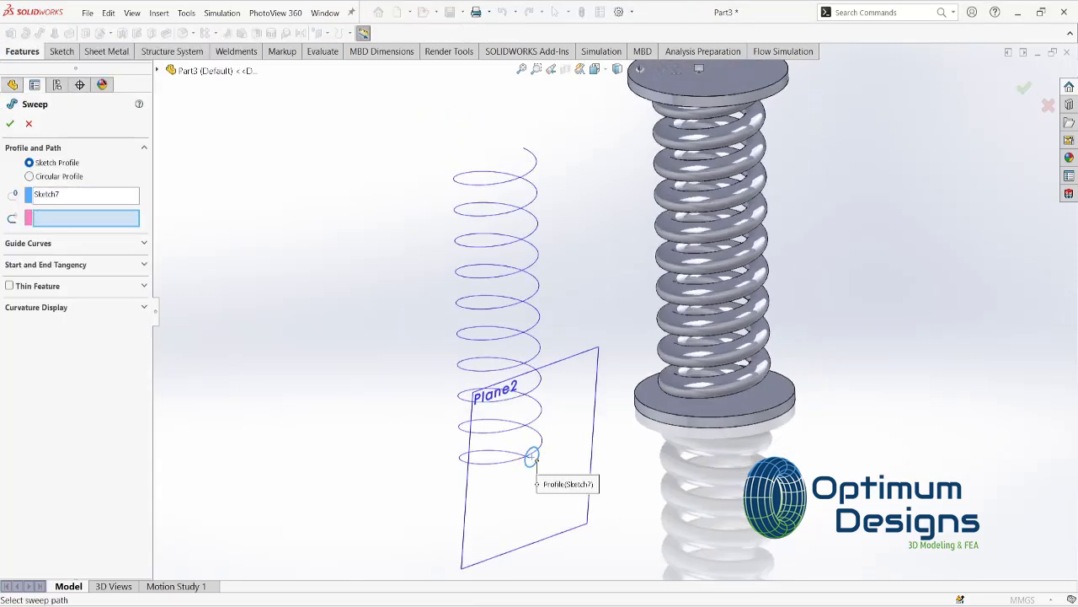
click(531, 457)
key(Return)
click(48, 204)
- Start a sketch on the Front Plane and try a first centerline
click(108, 190)
right_click(49, 204)
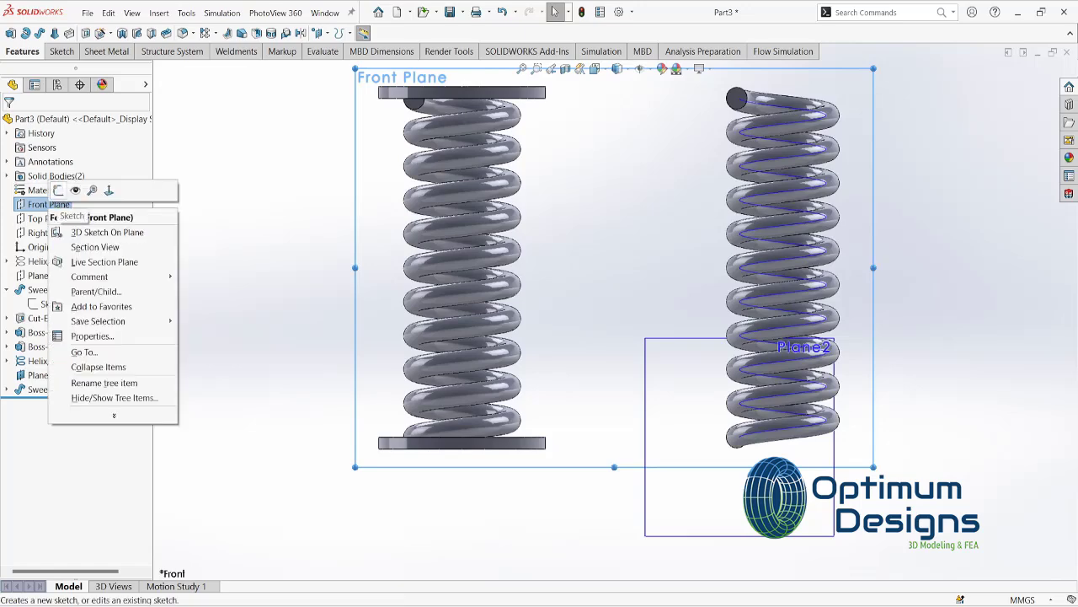
click(59, 189)
click(57, 32)
scroll(834, 420, down, 4)
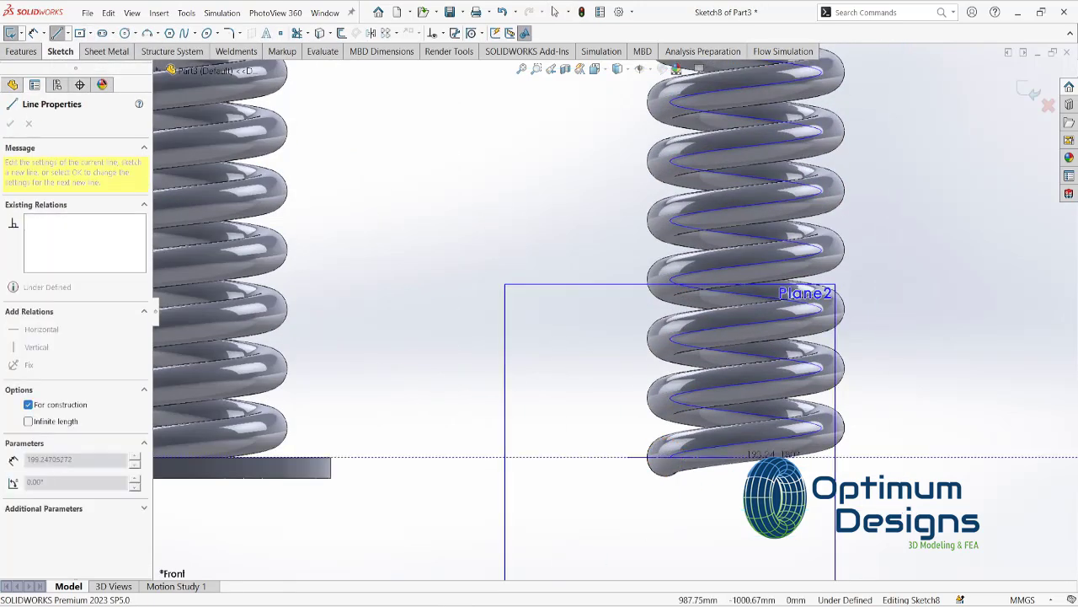
double_click(879, 456)
scroll(758, 396, up, 3)
key(Escape)
- Draw a vertical centerline through the spring and a horizontal one across the coil top
click(67, 33)
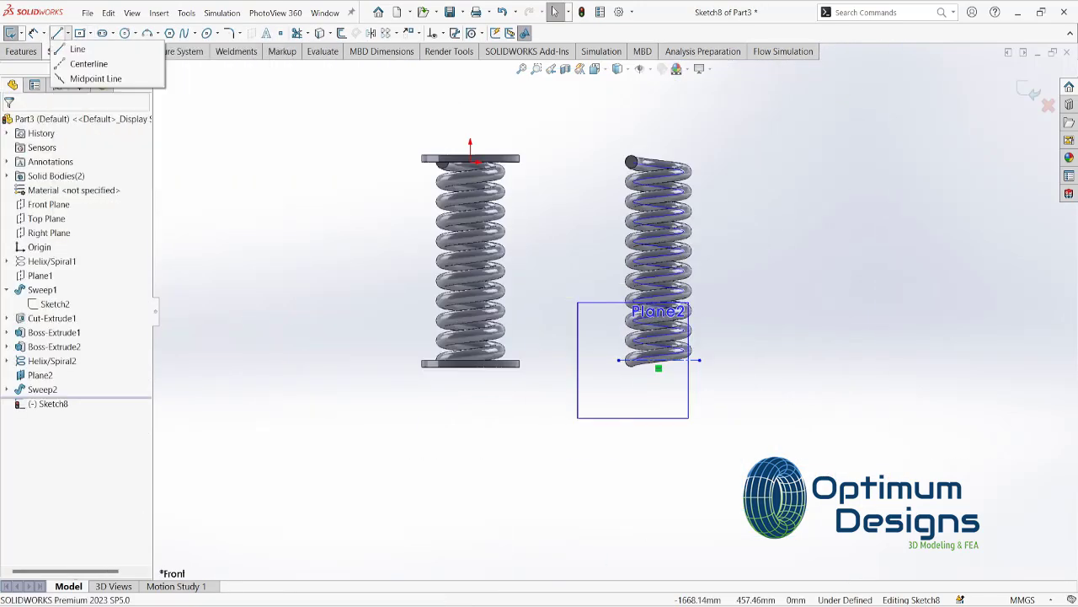
click(84, 62)
scroll(617, 374, down, 3)
click(616, 369)
scroll(433, 219, down, 3)
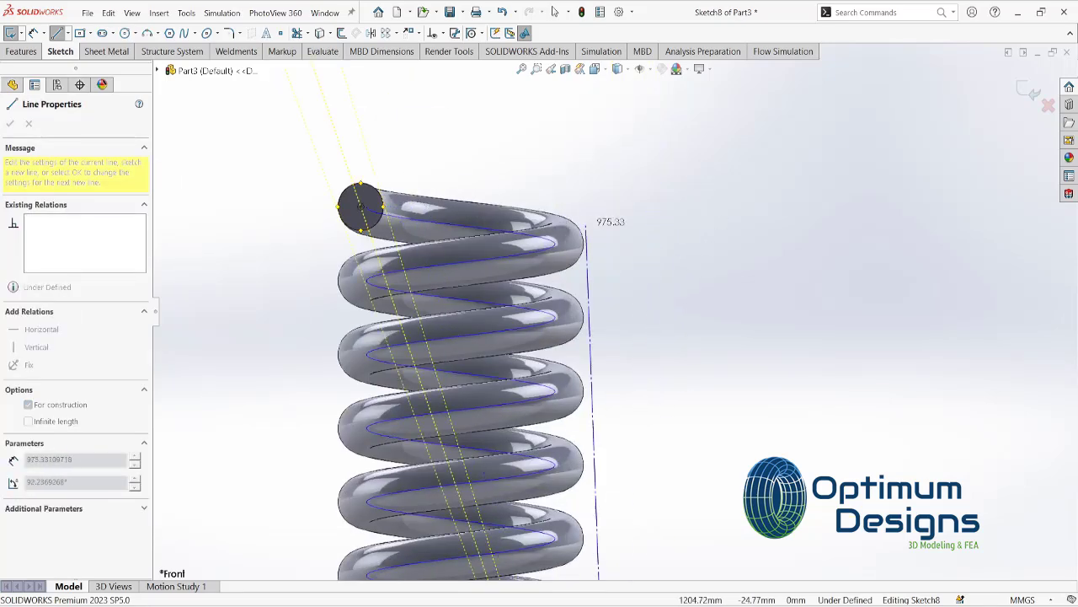
click(629, 138)
key(Escape)
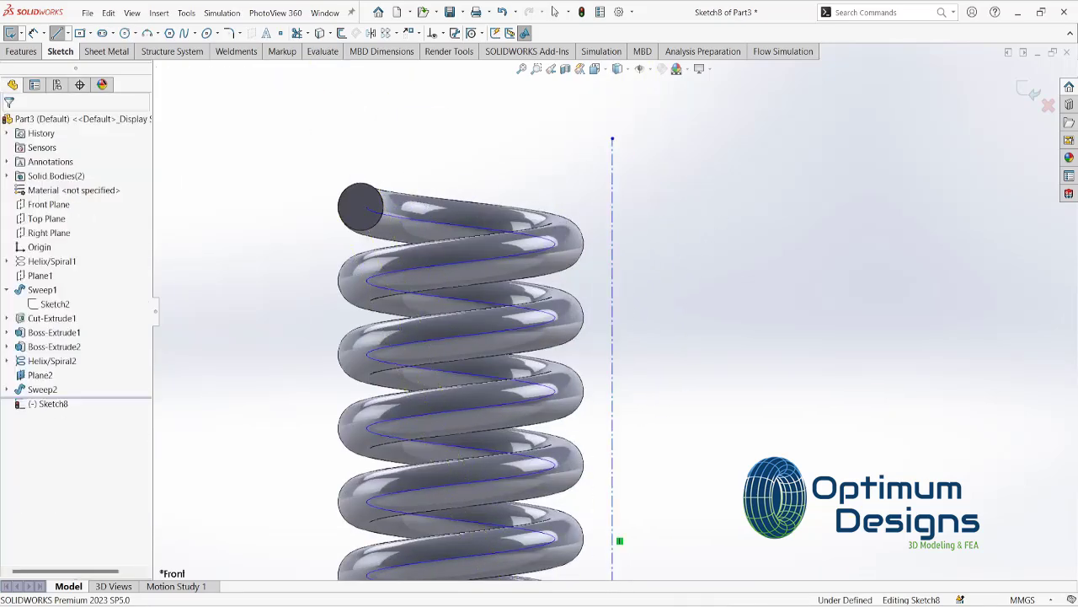
click(84, 64)
click(638, 207)
double_click(313, 206)
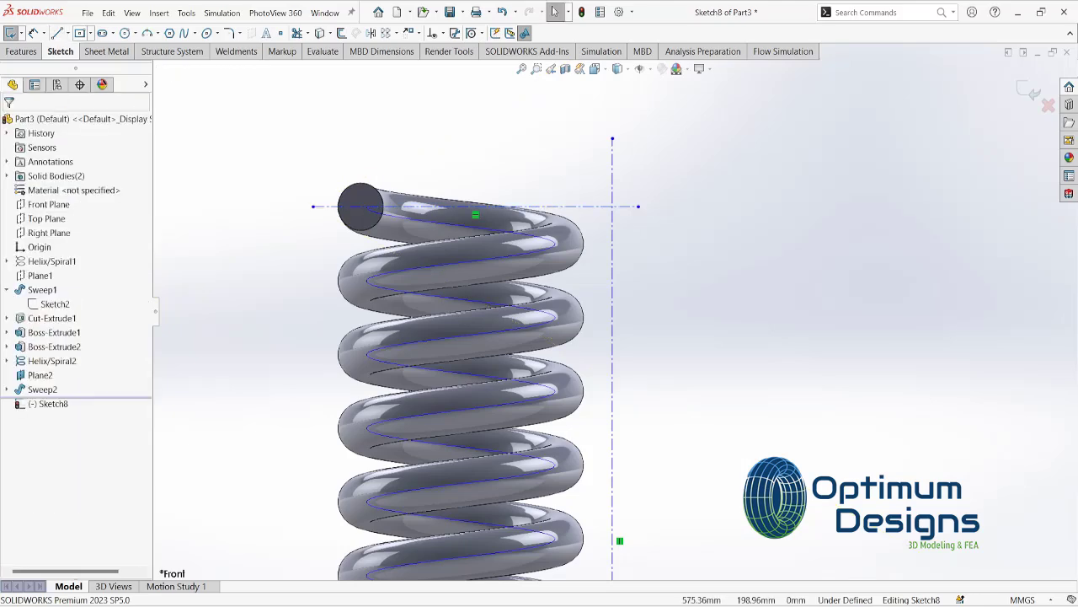
scroll(326, 217, up, 3)
click(555, 12)
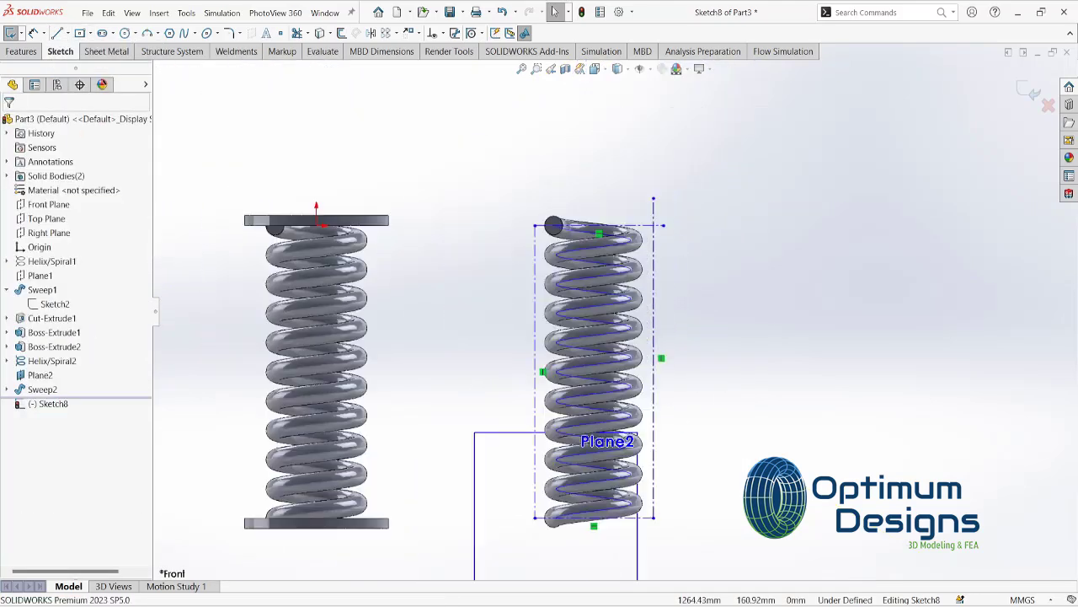
- Box-select the right spring's sketch lines and offset them into a cutting outline
click(297, 33)
scroll(682, 238, down, 4)
key(Escape)
scroll(506, 337, up, 3)
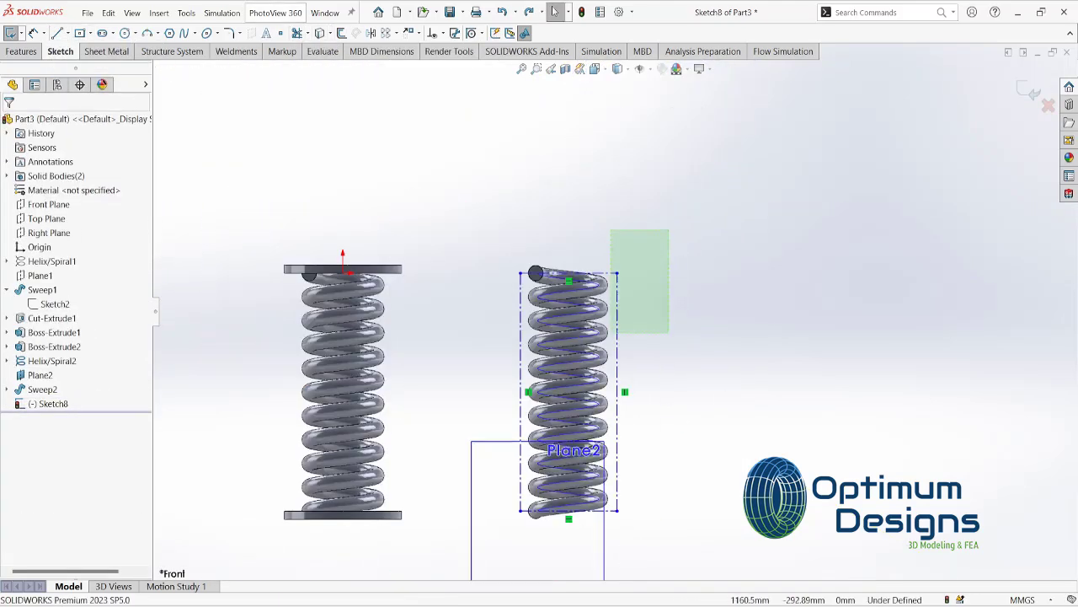
drag(670, 229, 514, 522)
click(341, 33)
scroll(477, 118, down, 3)
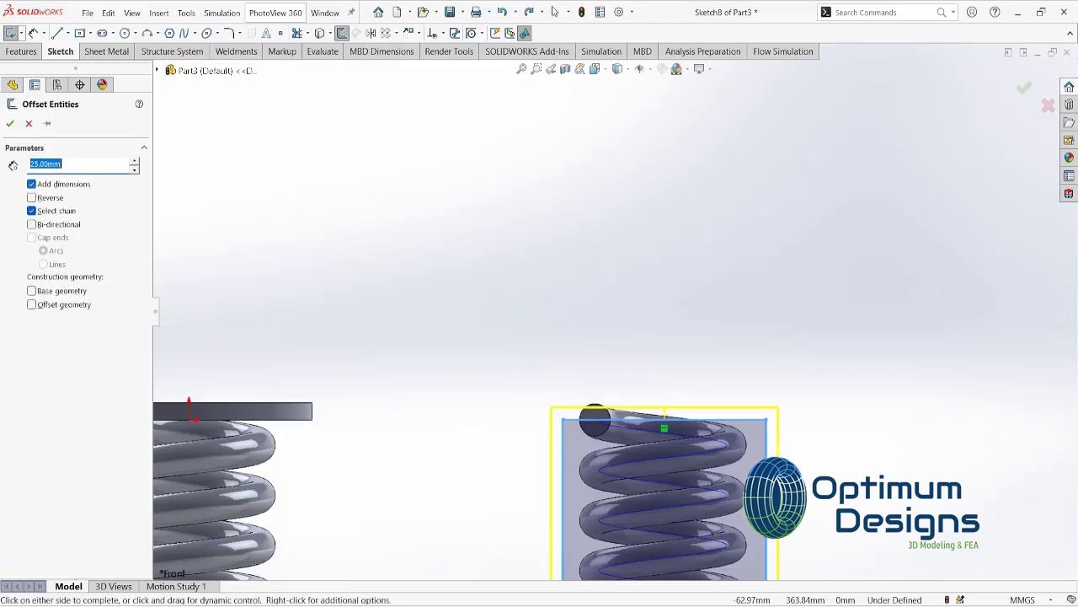
click(10, 123)
- Cut-extrude through all in both directions to trim the spring ends flat
click(22, 51)
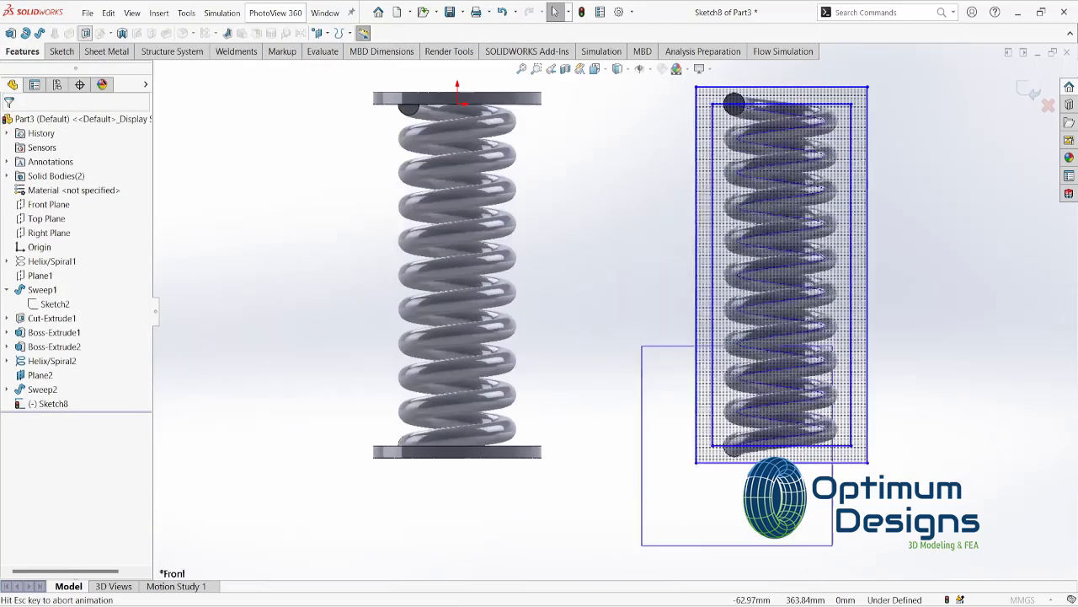
click(123, 33)
click(9, 317)
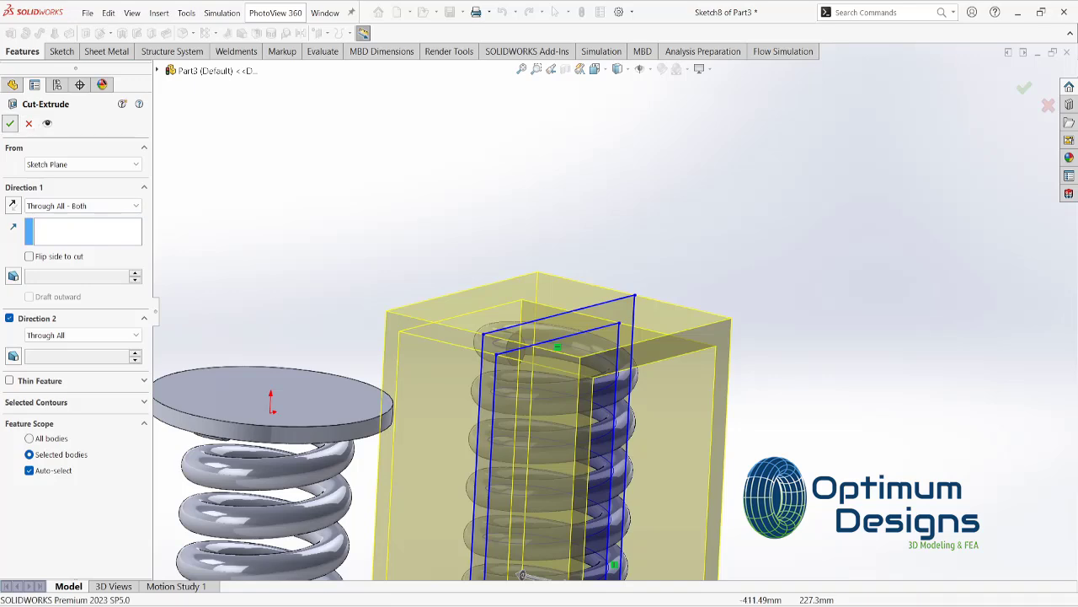
key(Return)
click(578, 252)
right_click(779, 252)
- On the spring end face, sketch a centerline from the origin to the right spring's axis
click(787, 221)
click(123, 33)
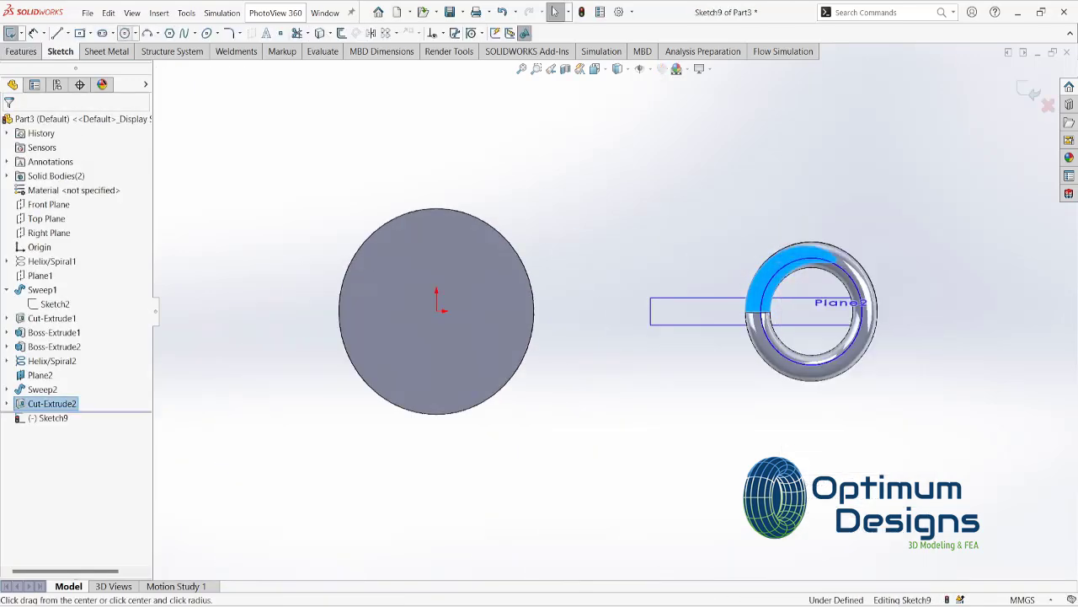
scroll(826, 306, down, 3)
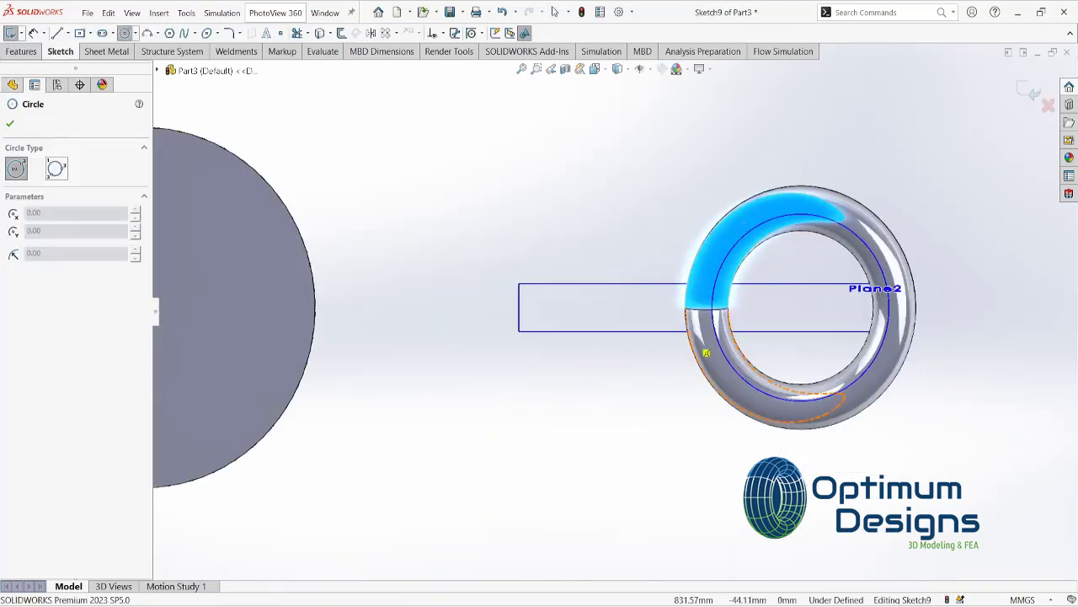
key(Escape)
click(56, 33)
scroll(624, 307, up, 2)
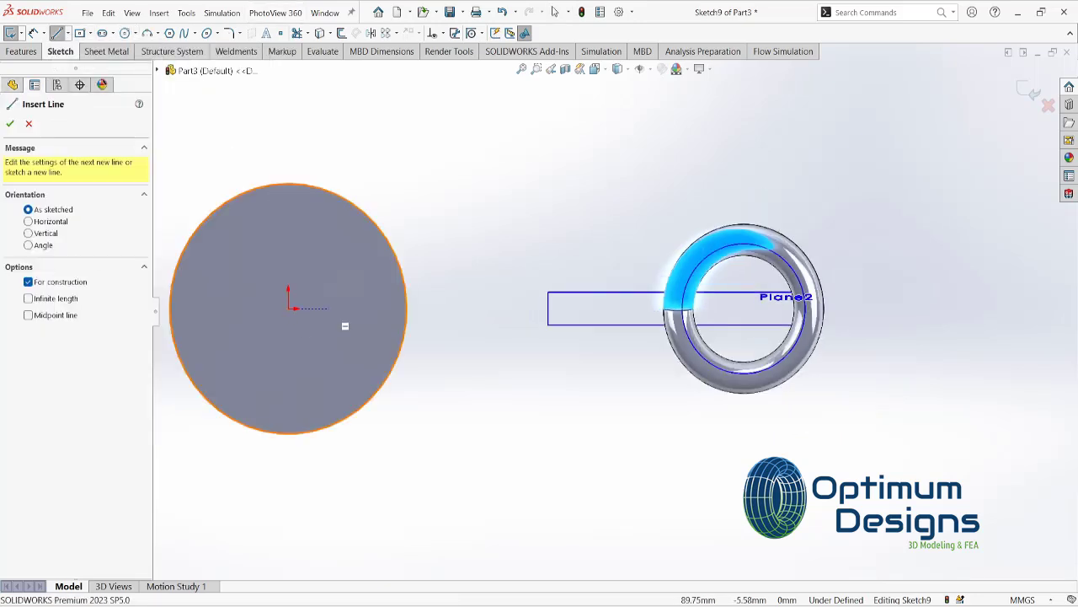
click(288, 308)
double_click(747, 308)
click(741, 309)
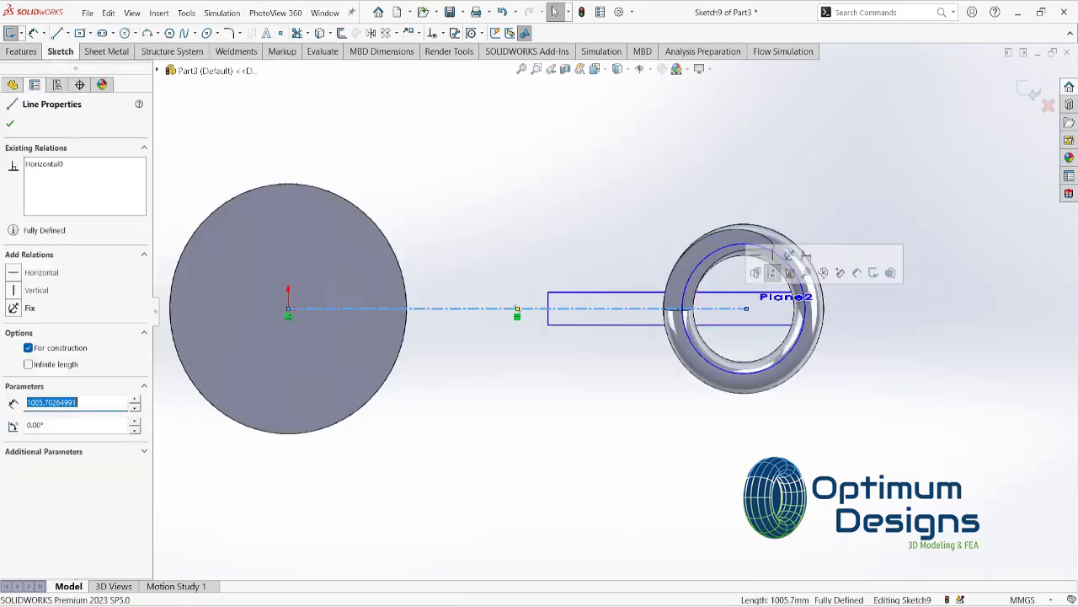
- Draw a circle on the spring axis and extrude 35 mm end plates on both spring ends
click(743, 308)
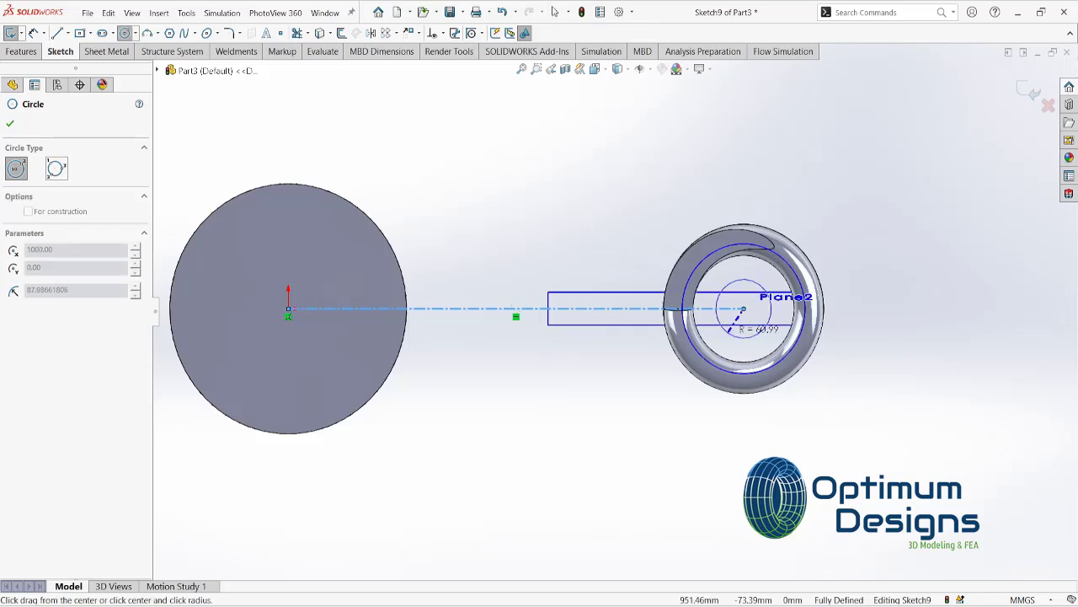
click(660, 392)
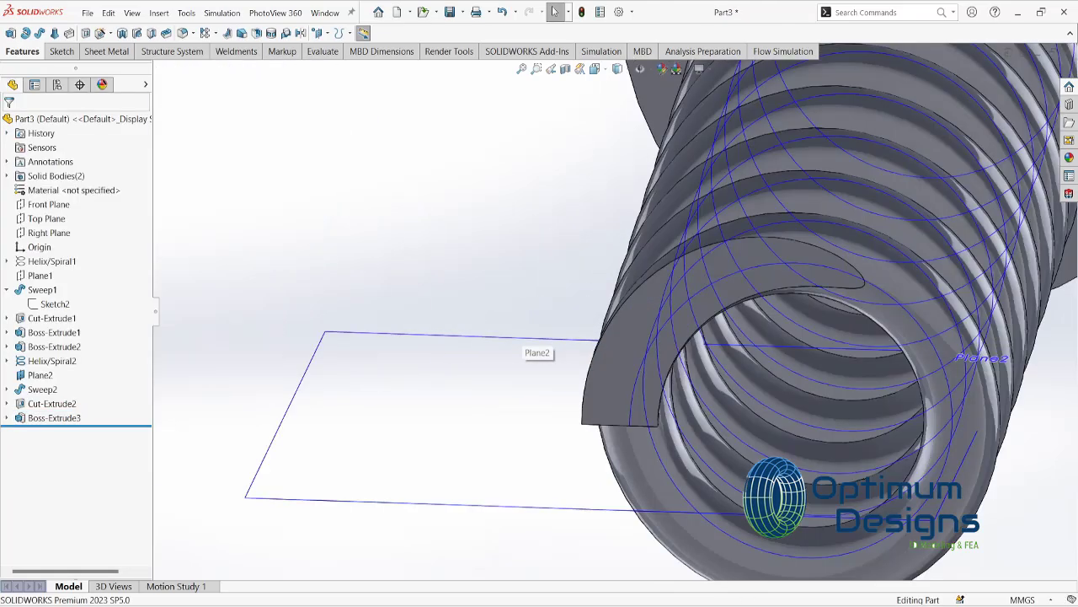
right_click(620, 320)
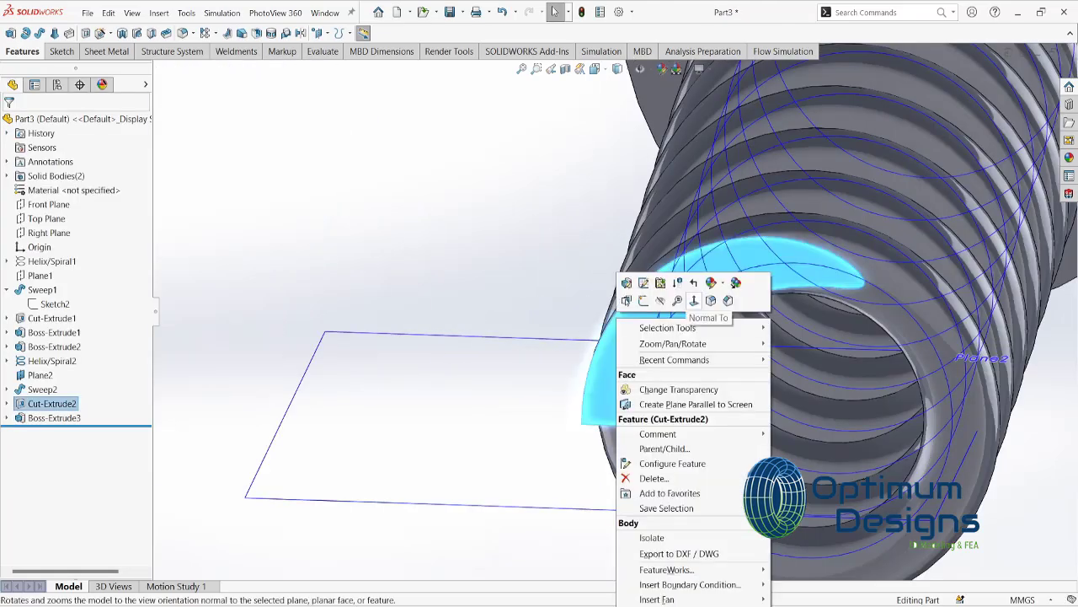
click(694, 300)
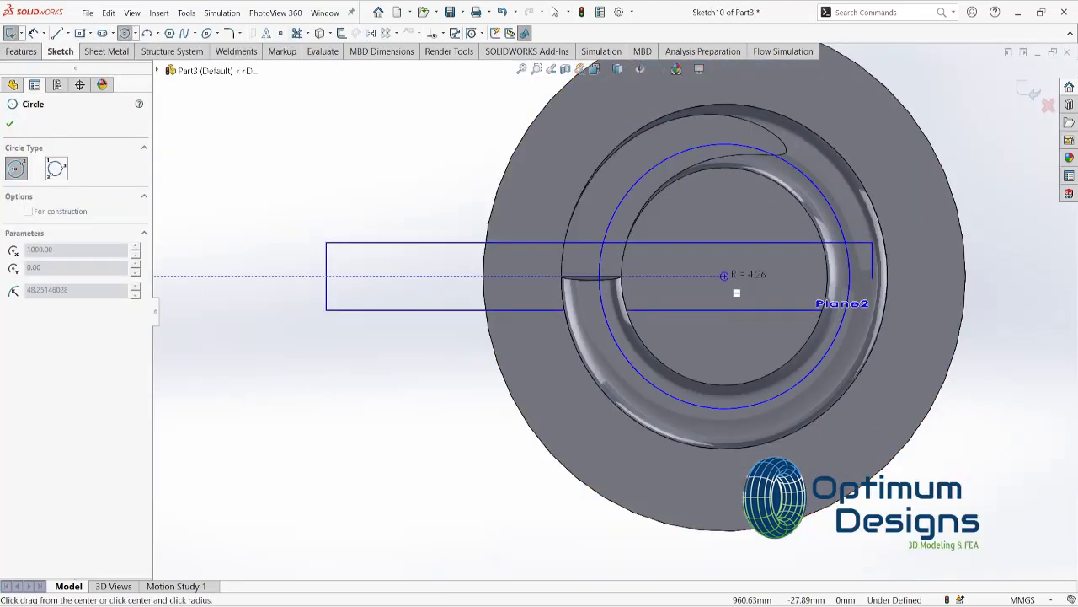
click(727, 278)
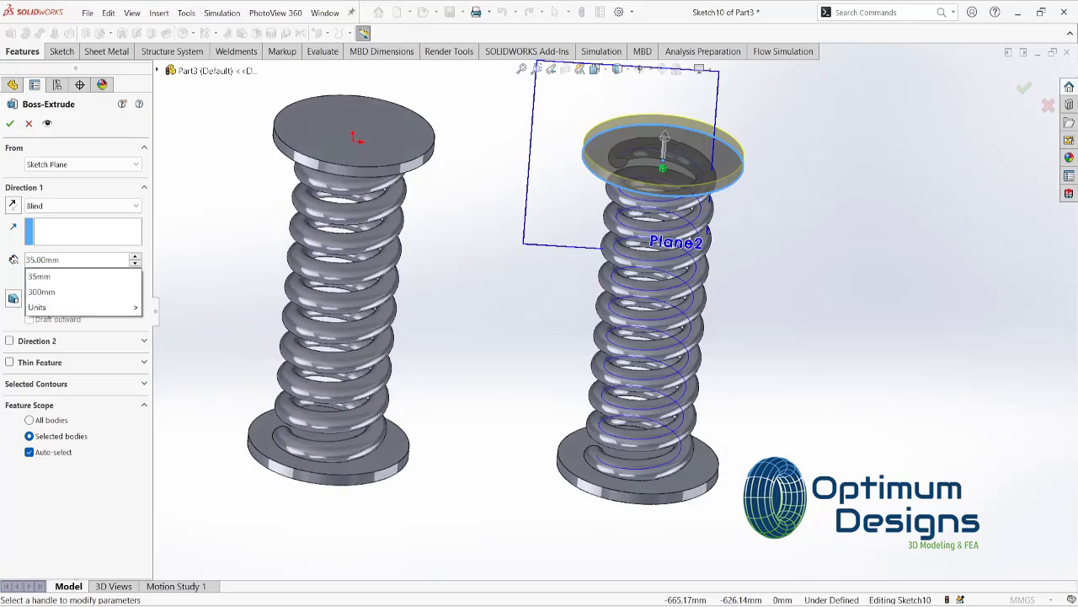
click(10, 123)
- Switch to isometric view, hide Plane2, and sketch on the left spring's top face
key(space)
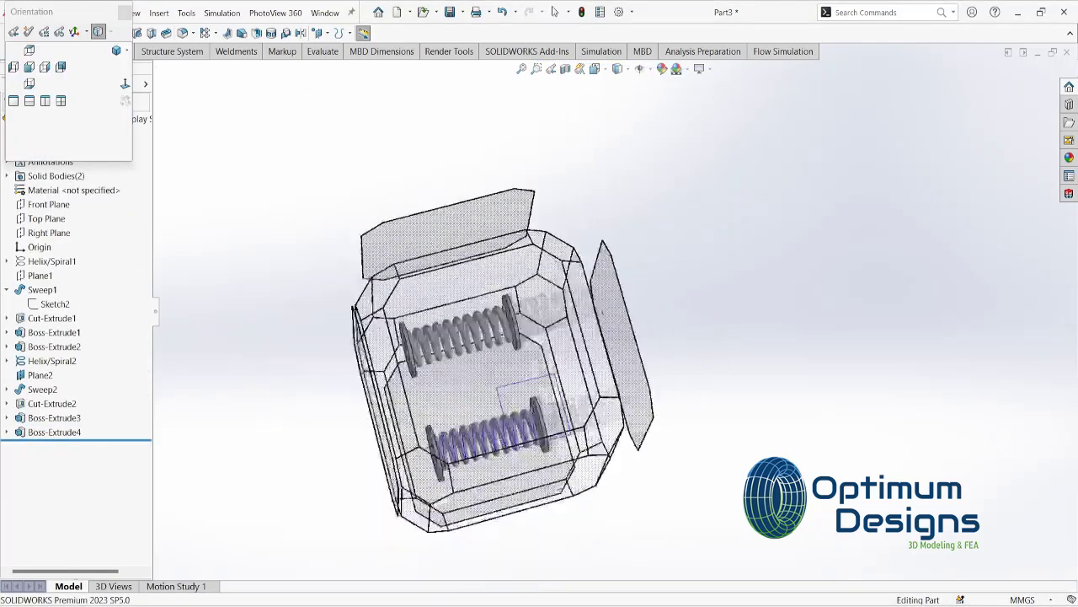
click(116, 49)
right_click(40, 375)
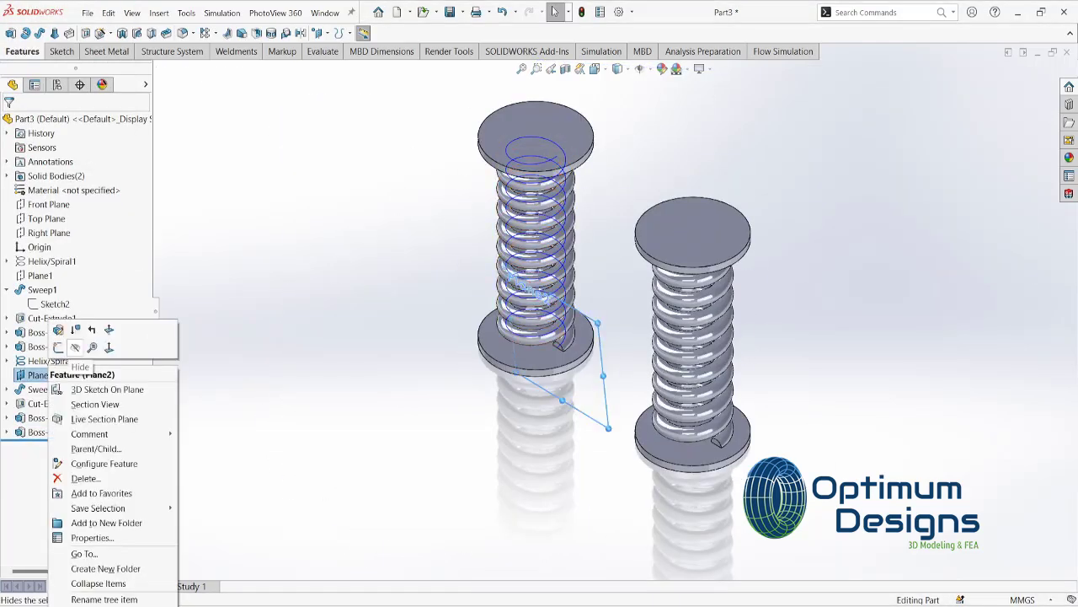
click(84, 330)
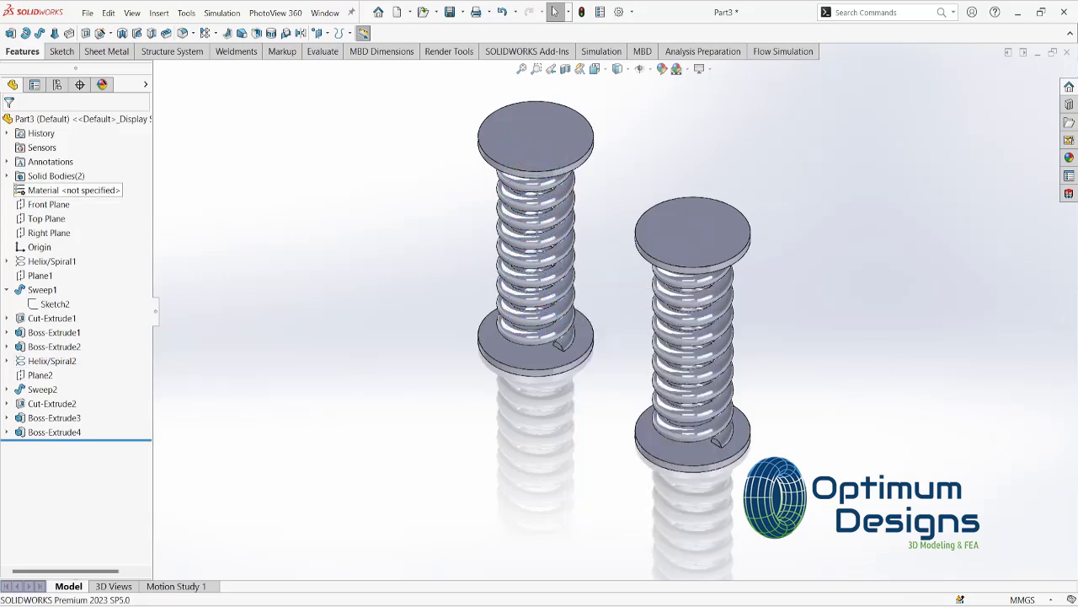
click(536, 135)
click(573, 110)
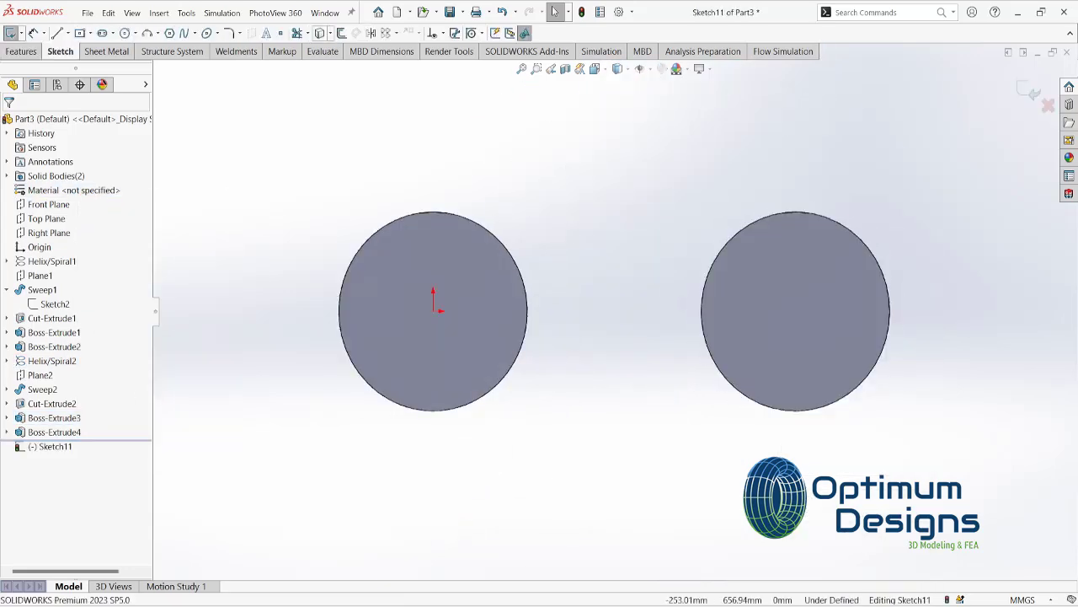
- Convert the plate edges and draw a three-point arc joining the two circles' tops
click(296, 33)
click(157, 33)
click(168, 78)
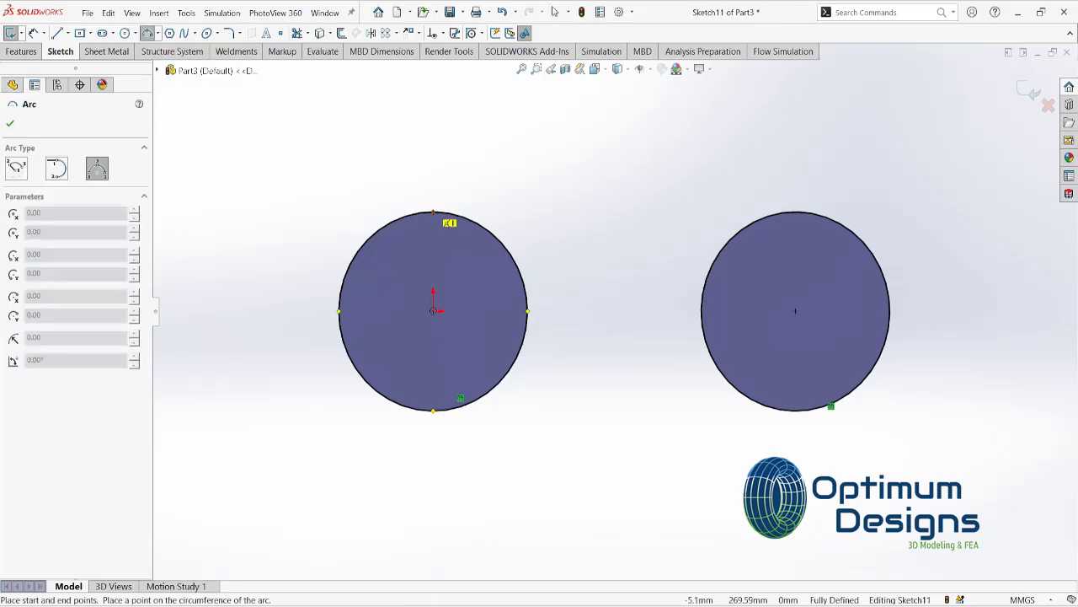
click(433, 213)
click(794, 212)
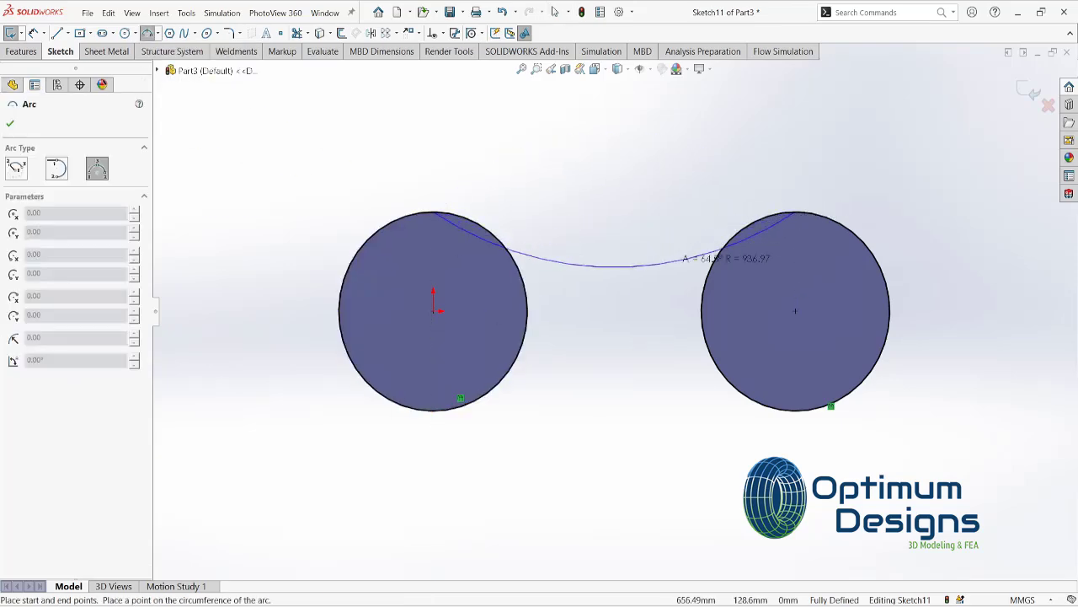
click(620, 232)
key(Escape)
- Make the connecting arc tangent to both the left and right circles
scroll(459, 202, up, 5)
click(210, 290)
ctrl+click(505, 314)
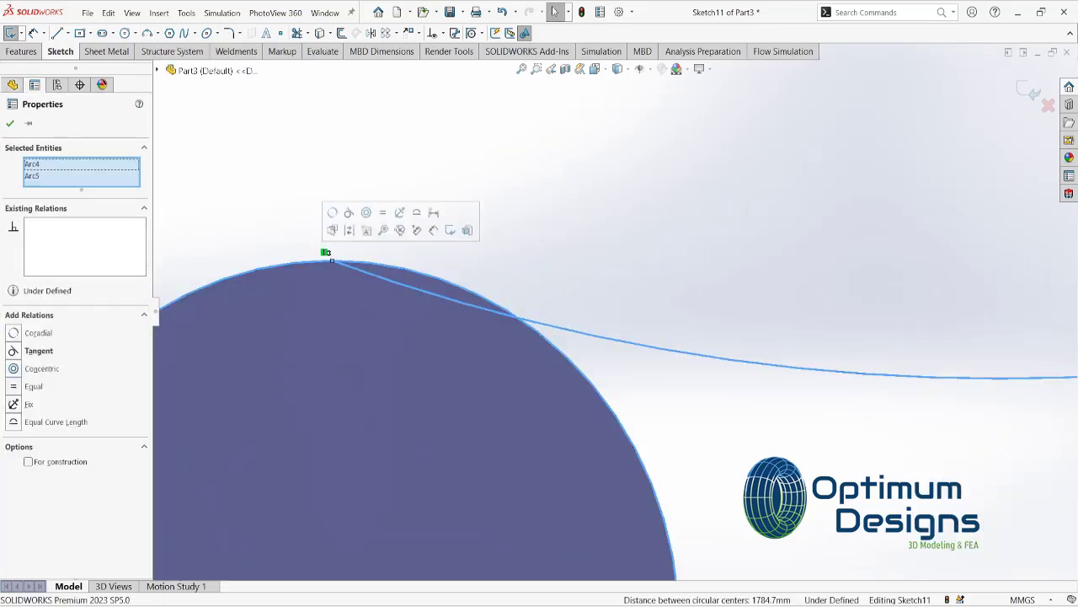
click(38, 350)
scroll(539, 337, down, 5)
key(Escape)
scroll(969, 320, up, 5)
click(640, 293)
ctrl+click(253, 320)
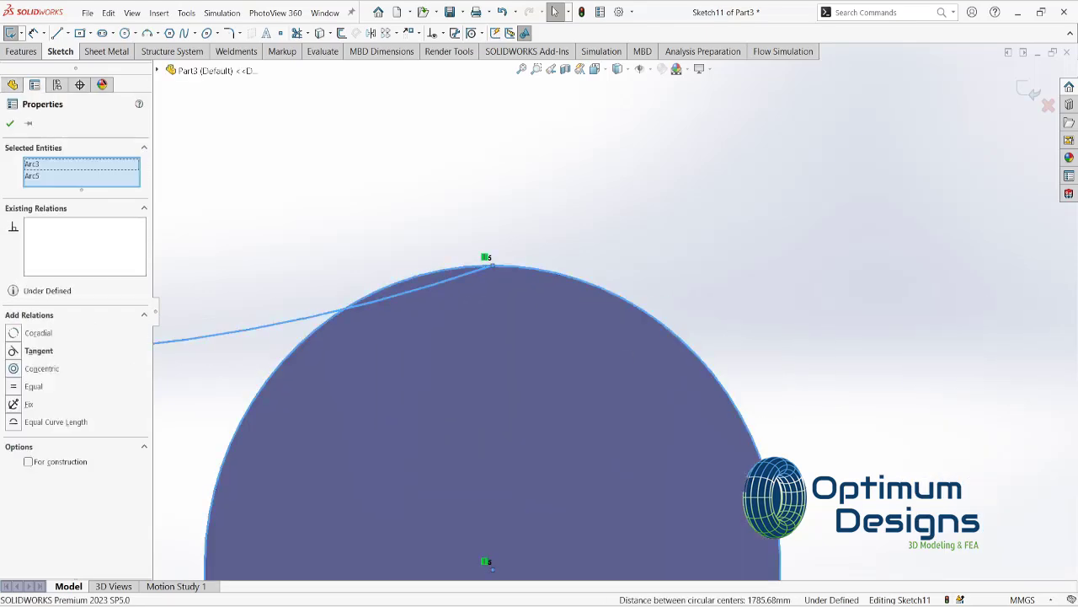
click(38, 351)
scroll(614, 313, down, 5)
- Draw a centerline through the two circle centres
click(56, 33)
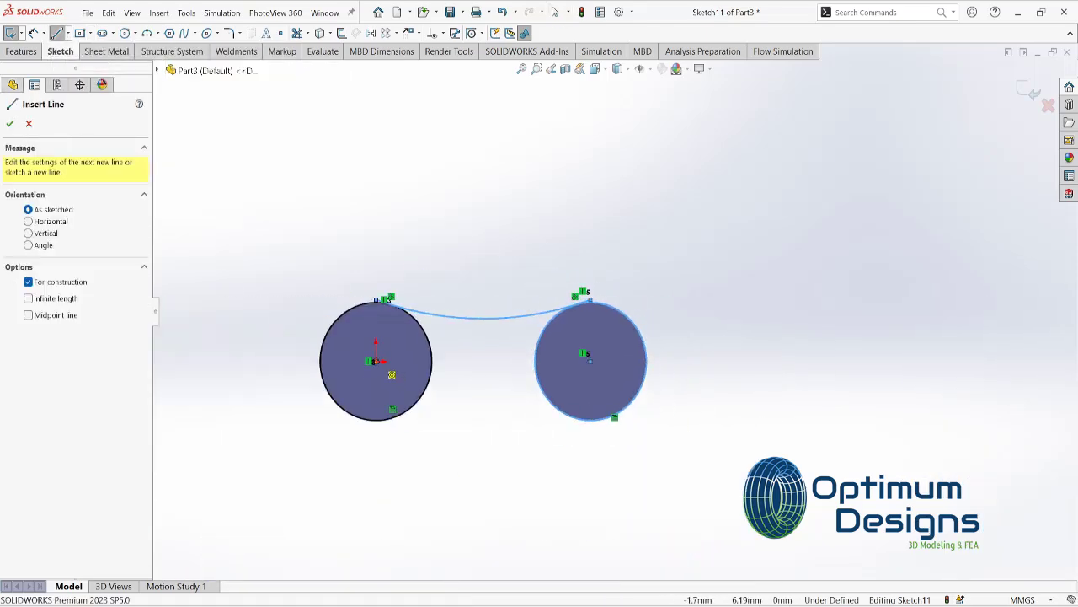
click(291, 362)
click(693, 362)
key(Escape)
click(297, 32)
scroll(292, 263, up, 5)
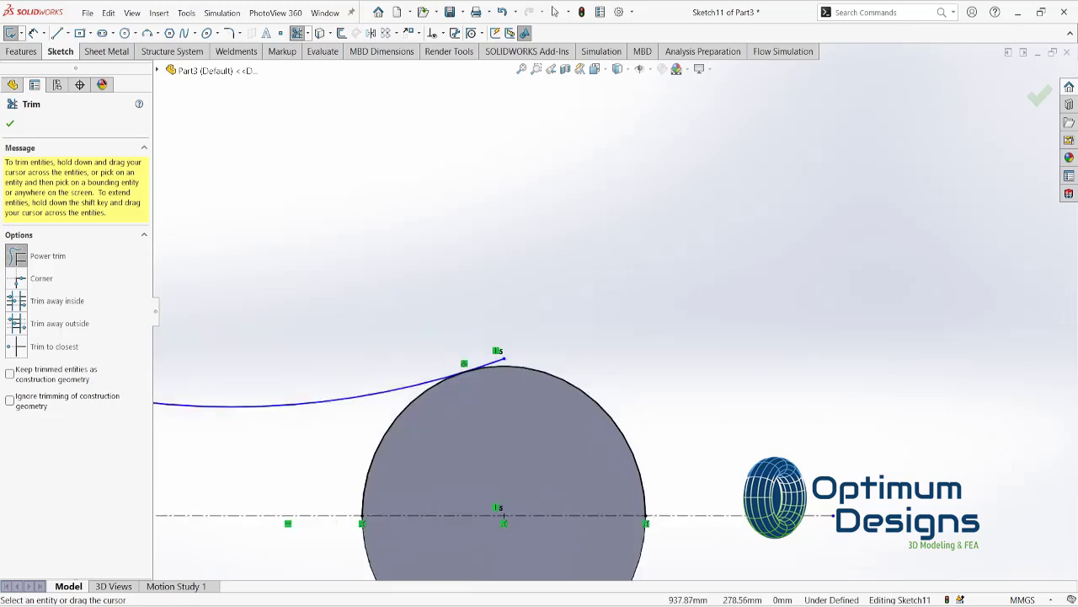
scroll(455, 363, up, 3)
scroll(539, 363, down, 4)
scroll(362, 354, up, 4)
scroll(539, 354, down, 3)
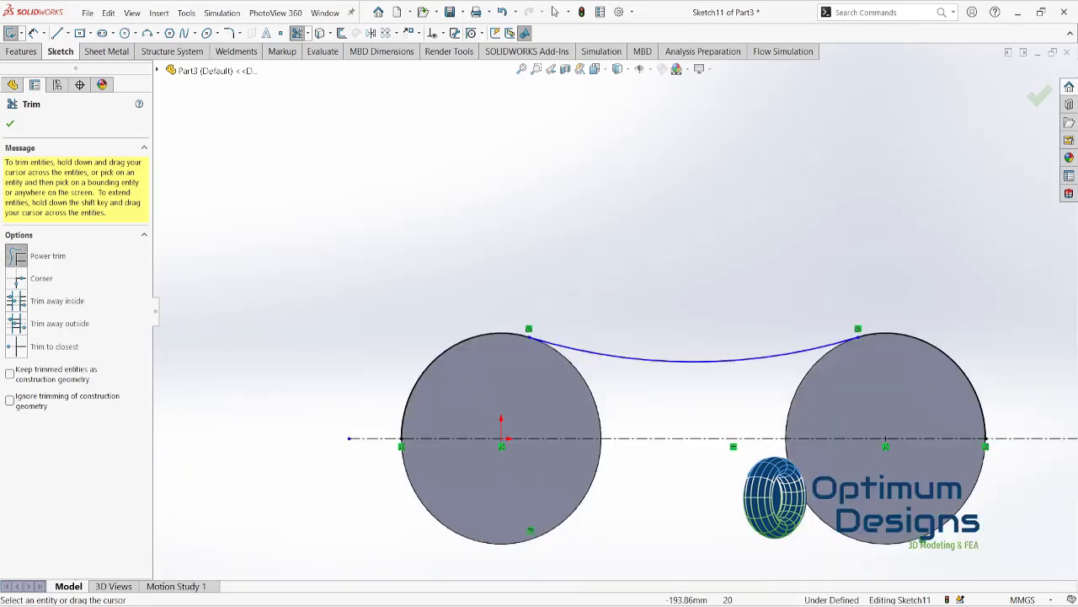
key(Escape)
- Mirror the top arc about the centerline to form the bottom arc
click(370, 32)
drag(469, 216, 871, 397)
click(81, 320)
click(1028, 438)
click(11, 123)
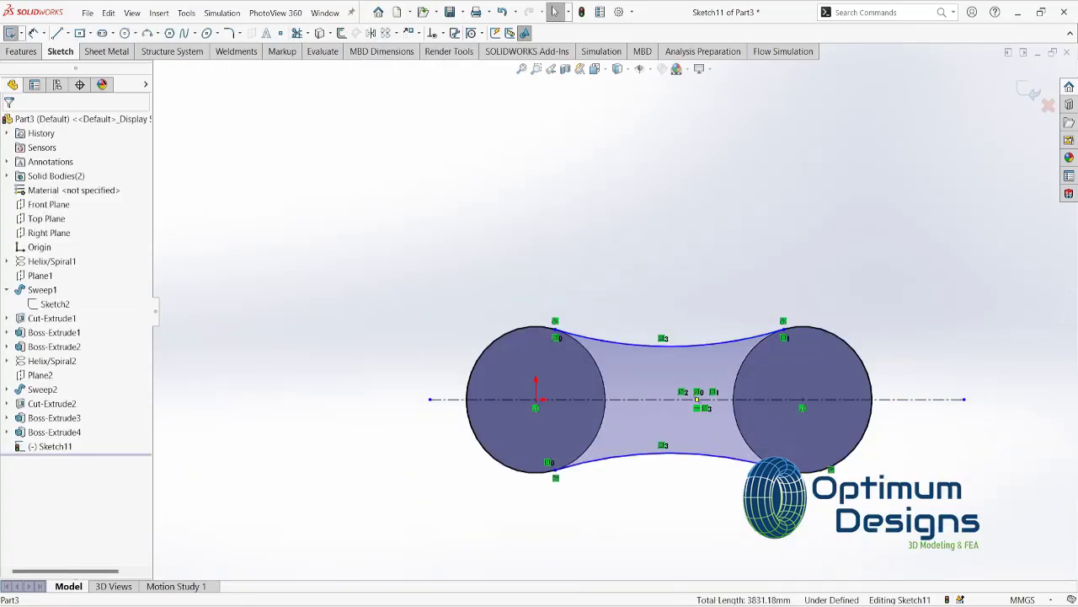
- Boss-extrude the waisted outline into the 35 mm top plate
click(22, 51)
click(11, 32)
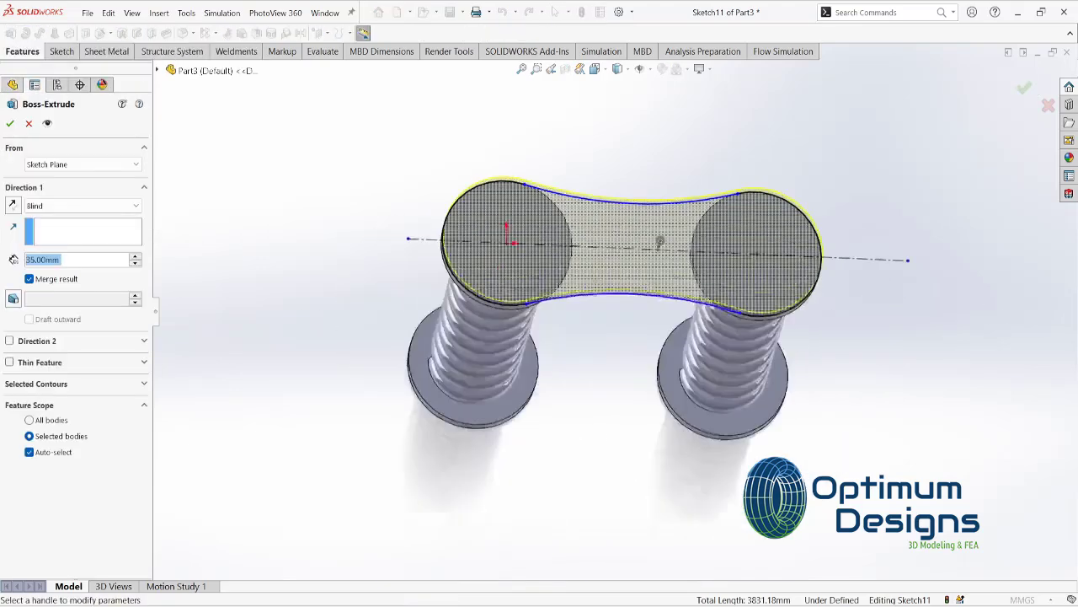
text(5)
key(Return)
click(42, 289)
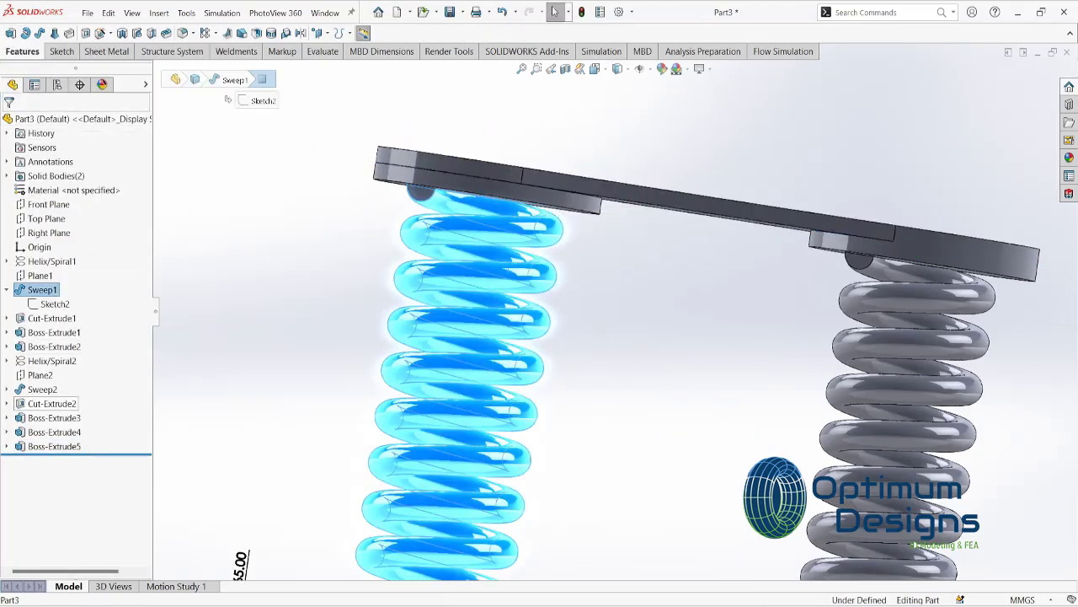
- Edit Boss-Extrude5 to add Direction 2 ending Up To Surface at the picked face
right_click(54, 445)
click(77, 345)
click(9, 340)
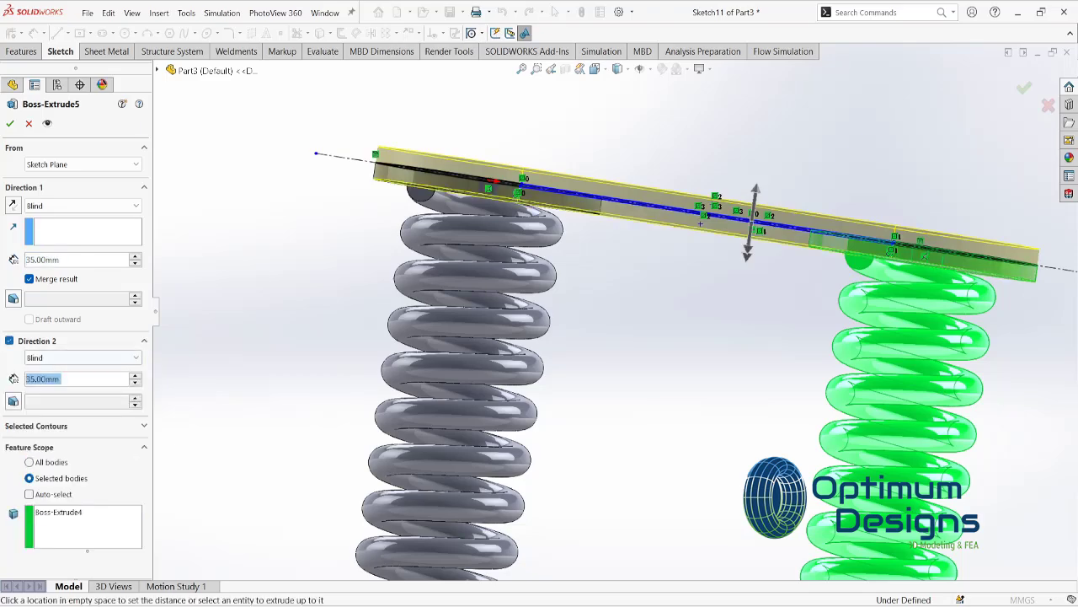
click(82, 357)
click(51, 398)
middle_drag(589, 253, 640, 219)
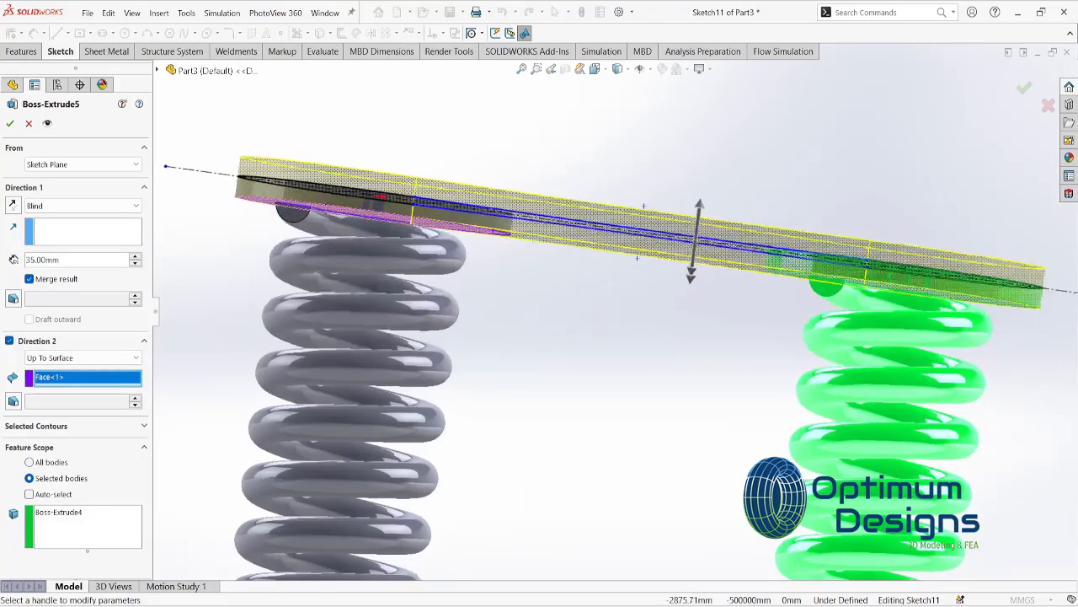
key(Return)
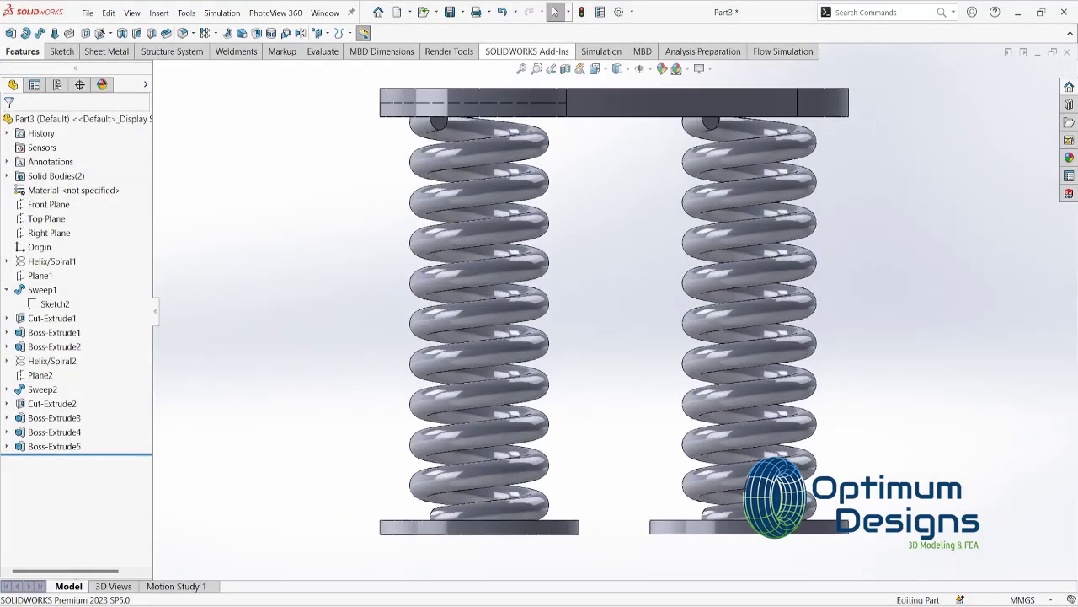
- Create a new Nonlinear study, Nonlinear 1, in the Simulation tab
click(601, 51)
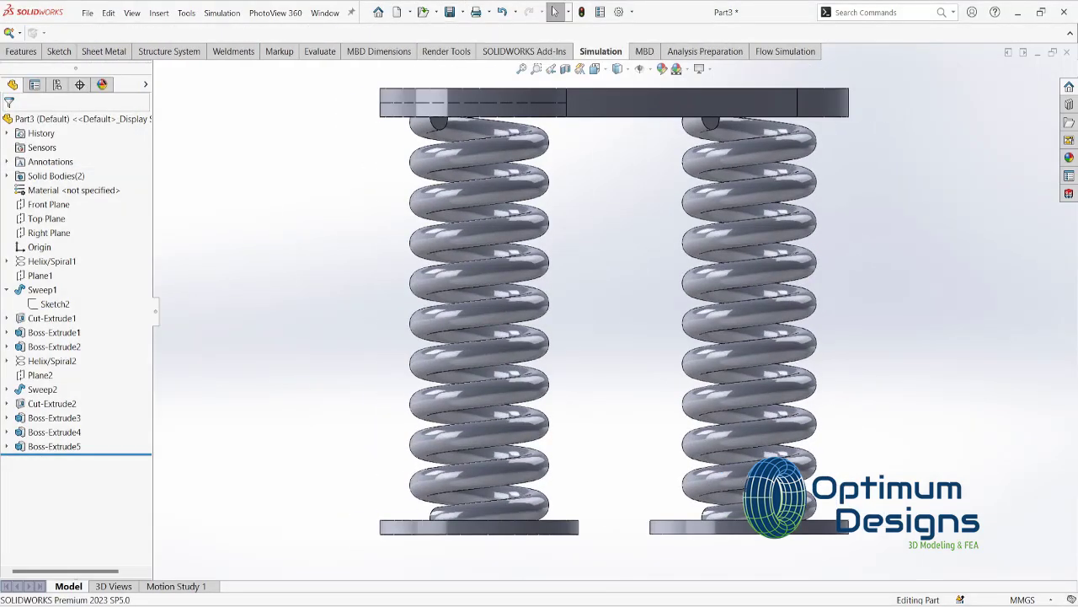
click(9, 32)
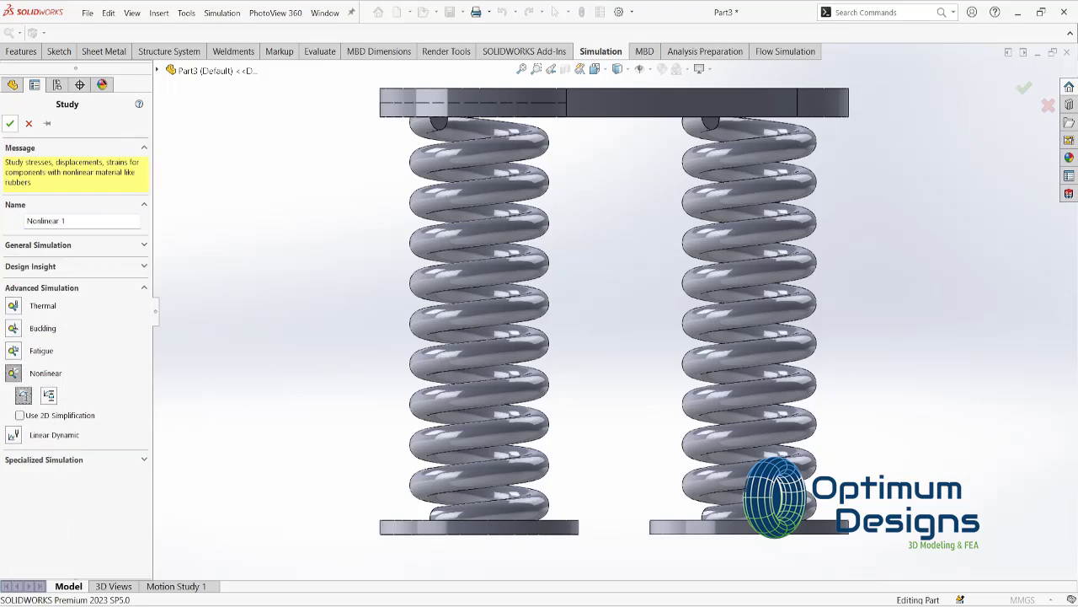
click(10, 123)
- Apply Alloy Steel (SS) to all bodies of Part3
right_click(30, 254)
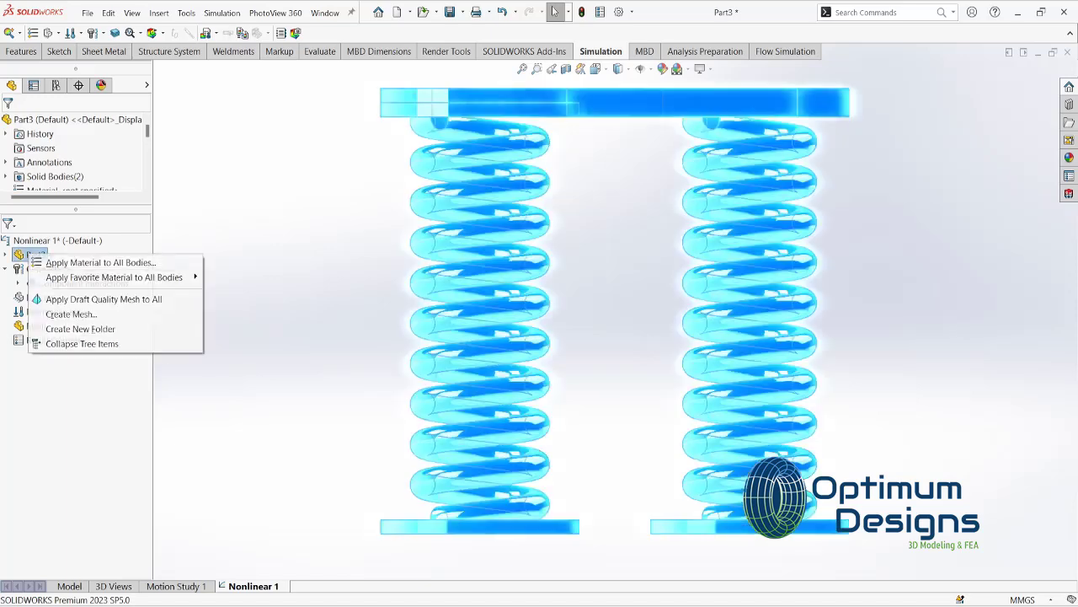
click(92, 262)
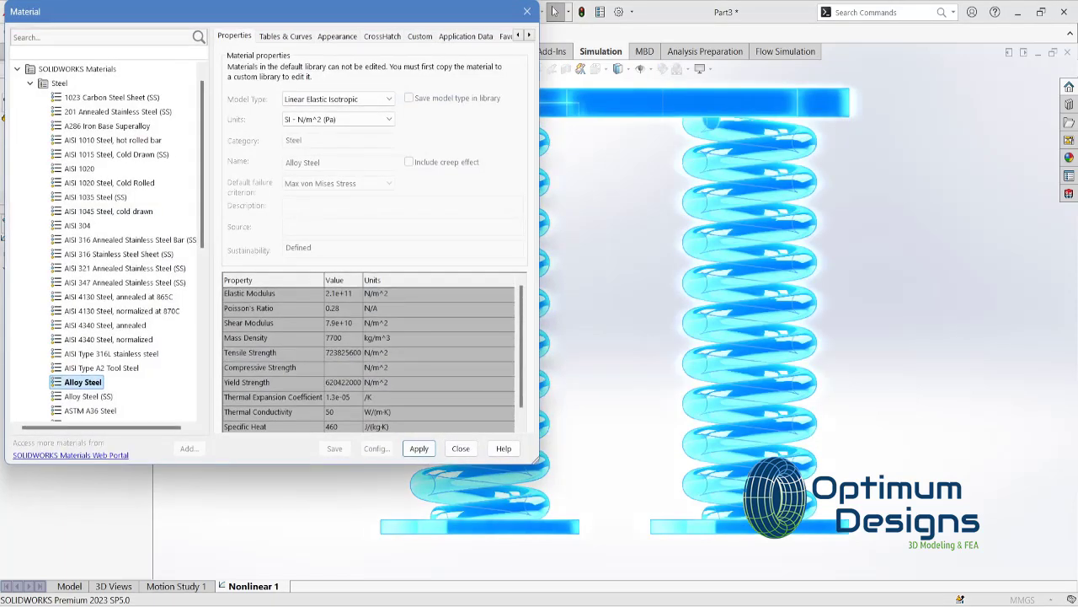
scroll(101, 253, down, 2)
click(91, 324)
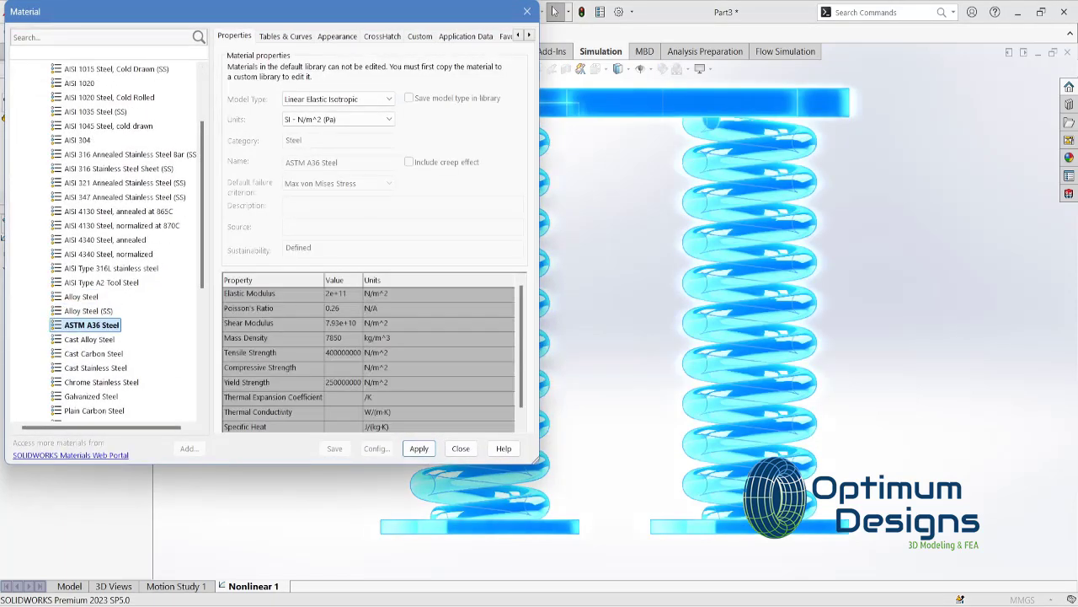
click(87, 310)
click(419, 448)
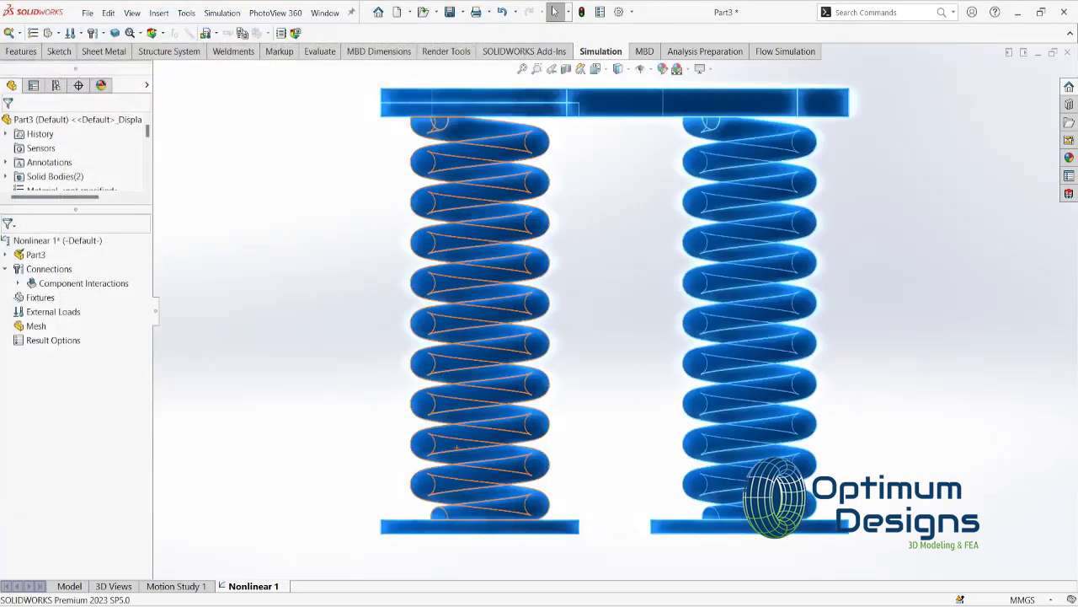
- Add contact interactions joining the left and right springs to the top plate's underside
click(49, 269)
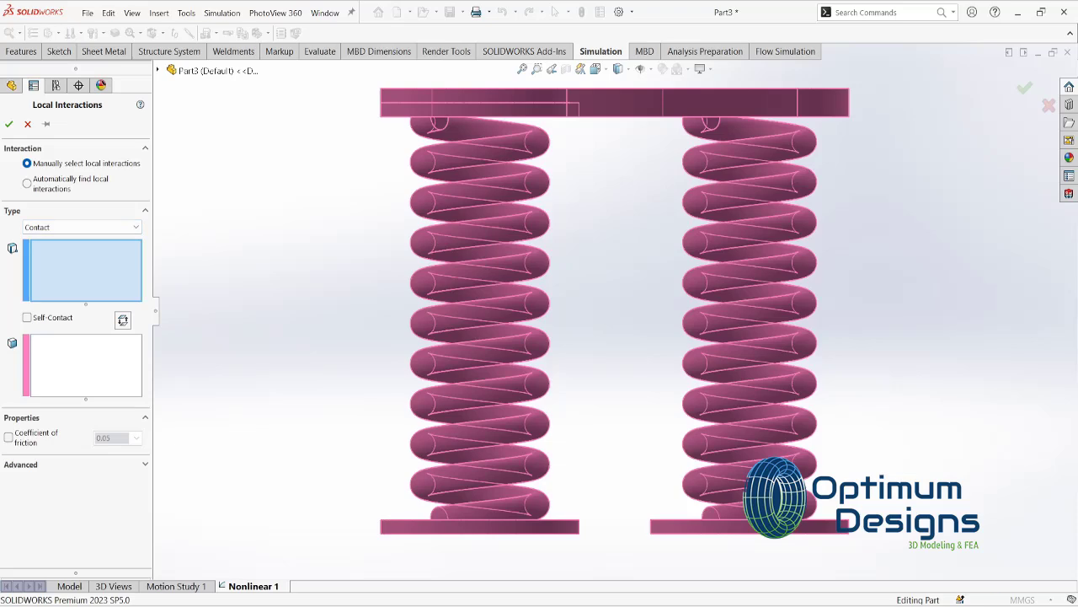
click(480, 320)
middle_drag(590, 320, 640, 277)
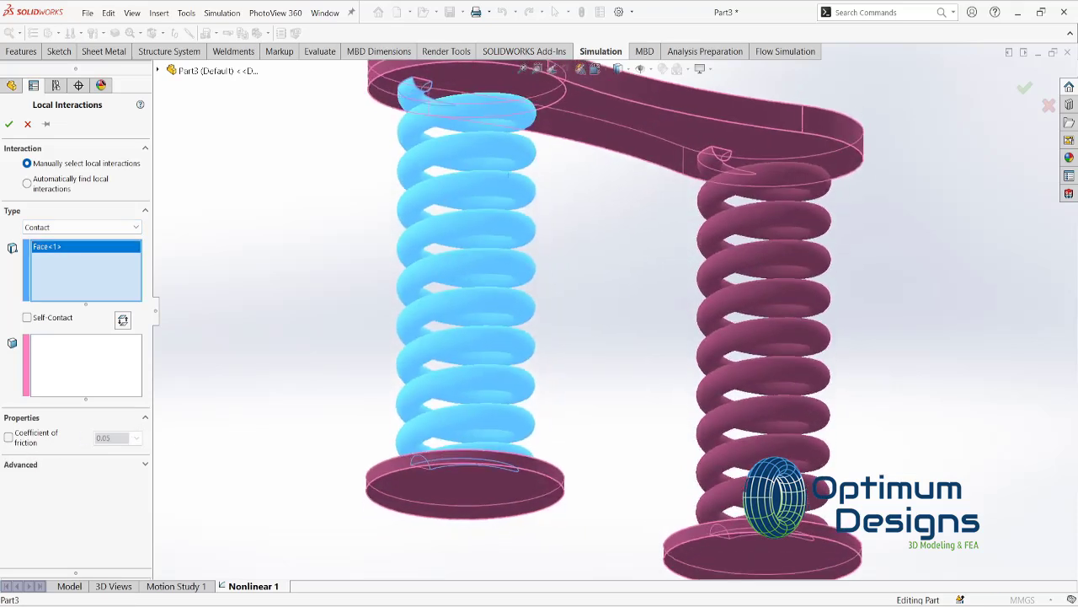
click(552, 88)
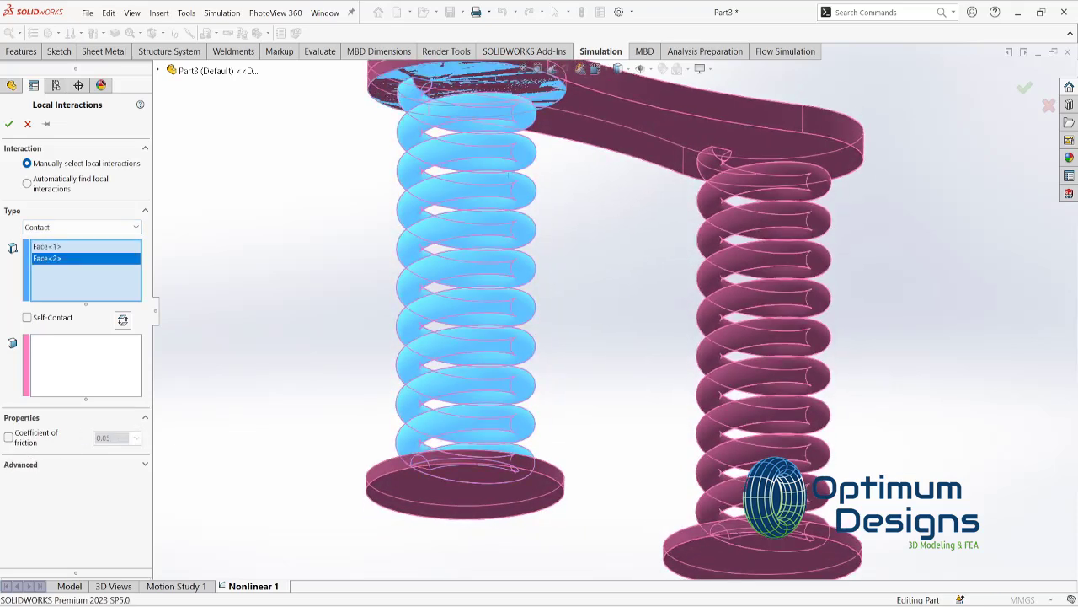
click(418, 85)
key(Escape)
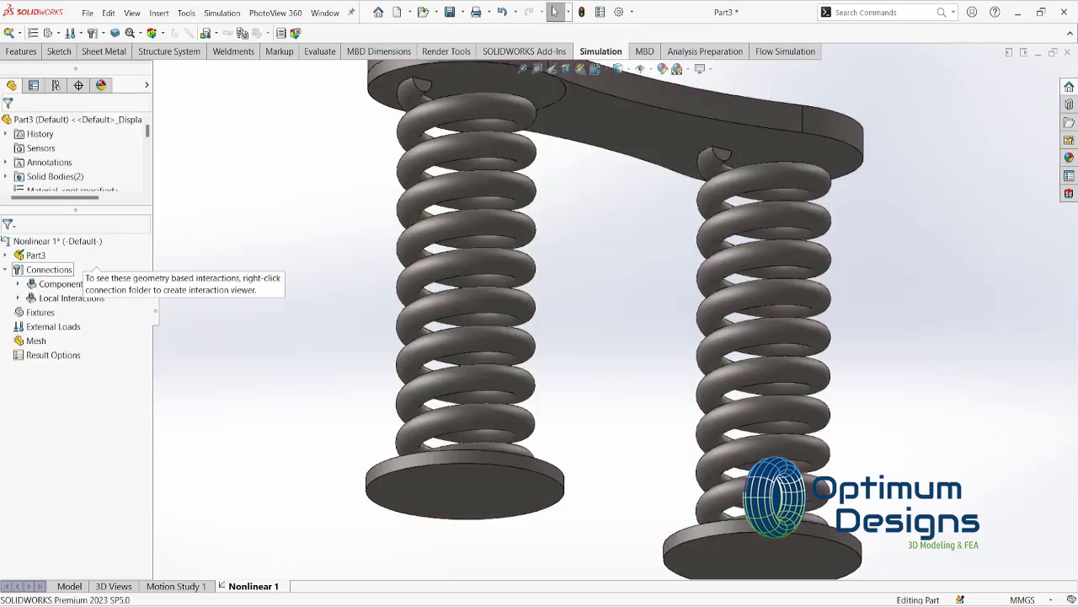
right_click(49, 269)
key(Escape)
click(763, 295)
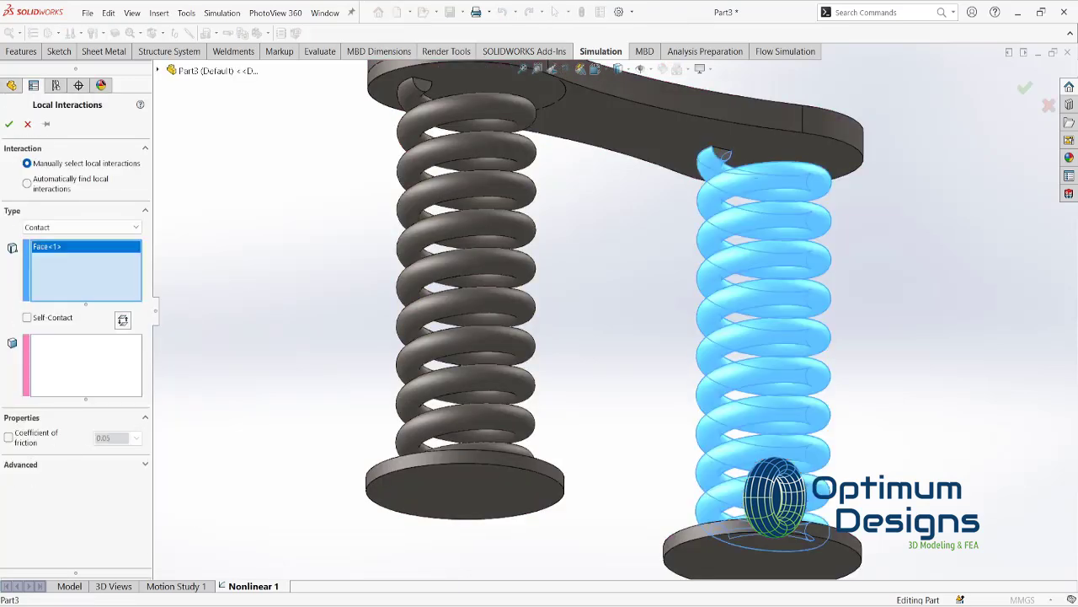
click(606, 126)
click(8, 124)
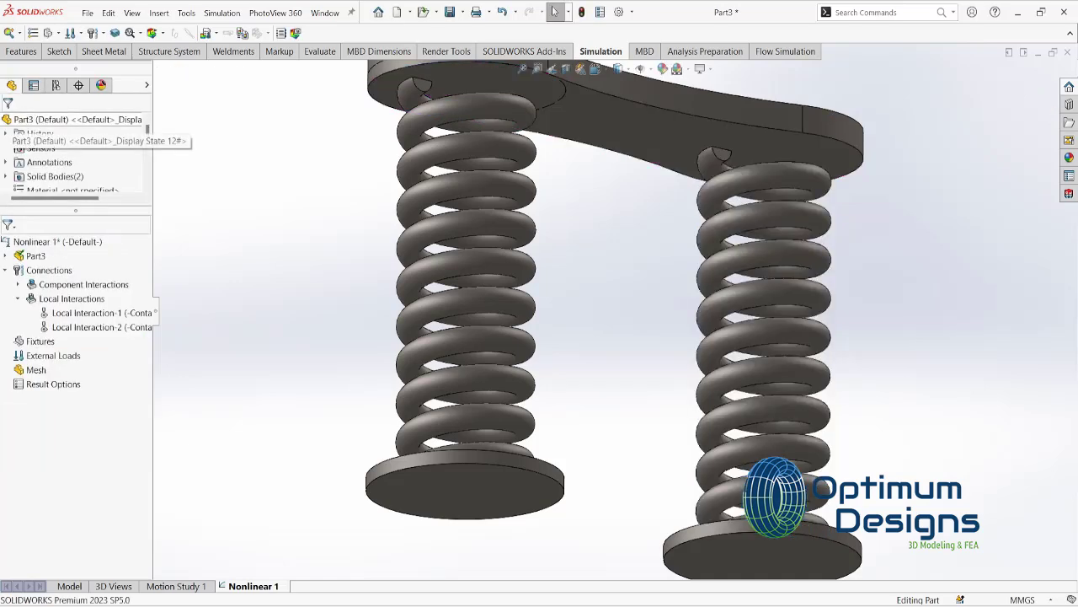
- Add contact interactions joining the left and right springs to their bottom plates
right_click(49, 270)
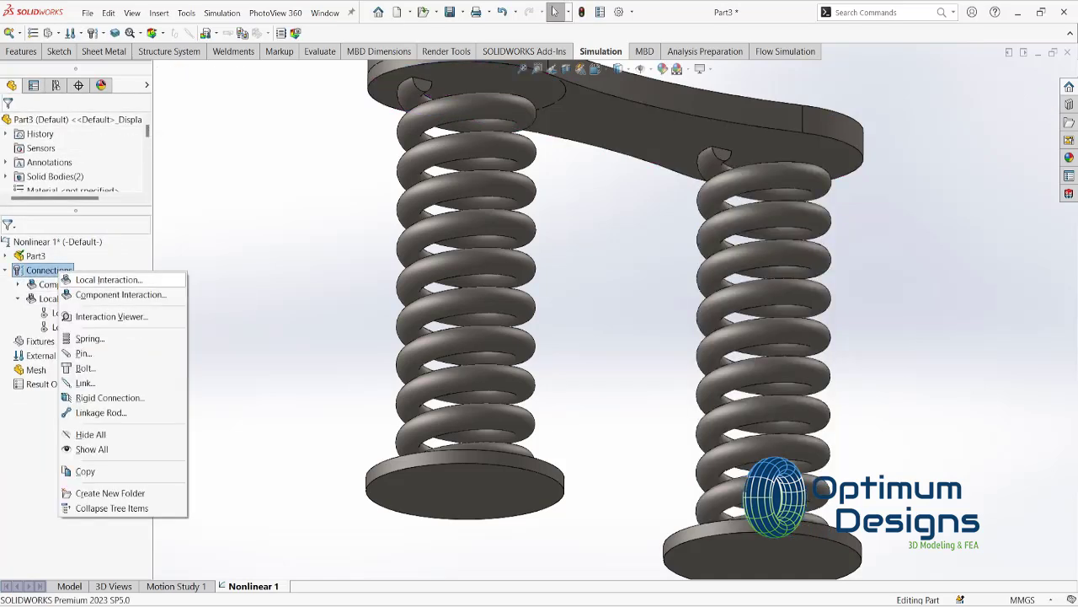
click(105, 279)
middle_drag(539, 336, 575, 440)
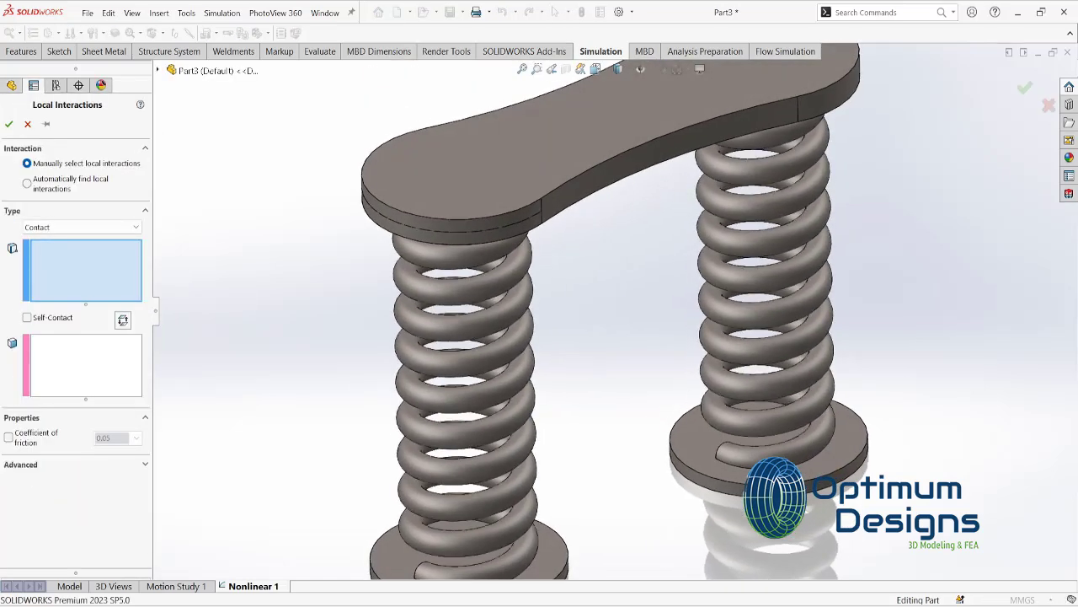
click(576, 440)
click(575, 439)
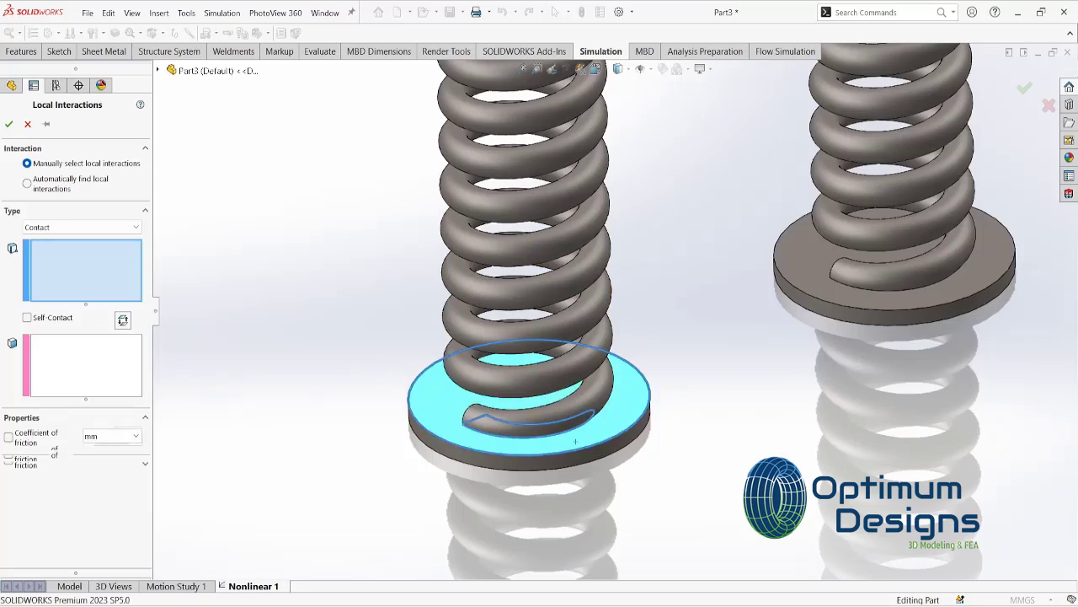
click(474, 290)
click(82, 364)
click(452, 407)
key(Return)
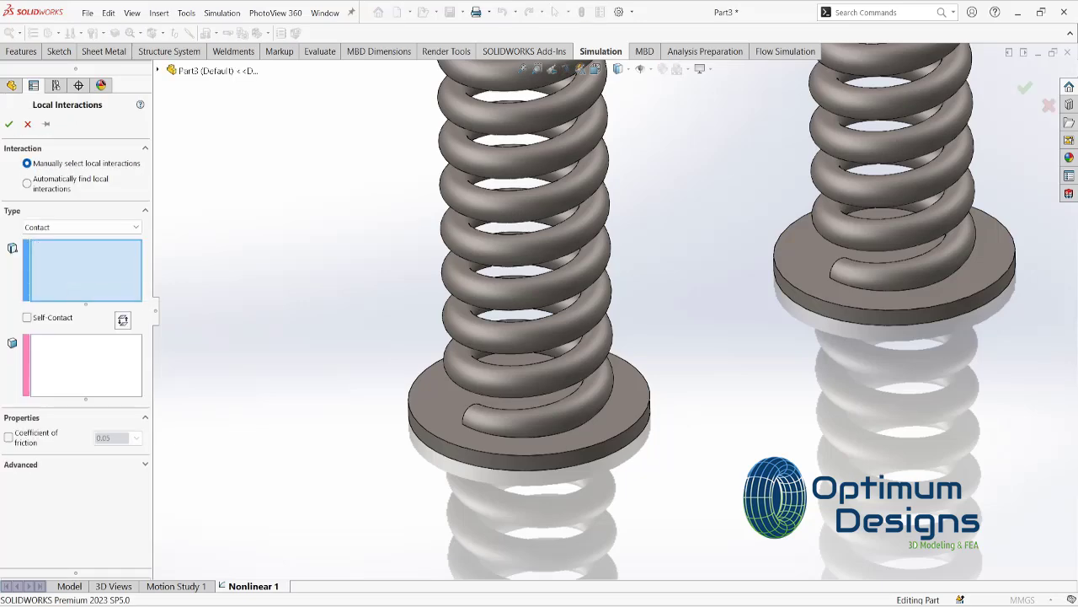
click(893, 168)
click(843, 272)
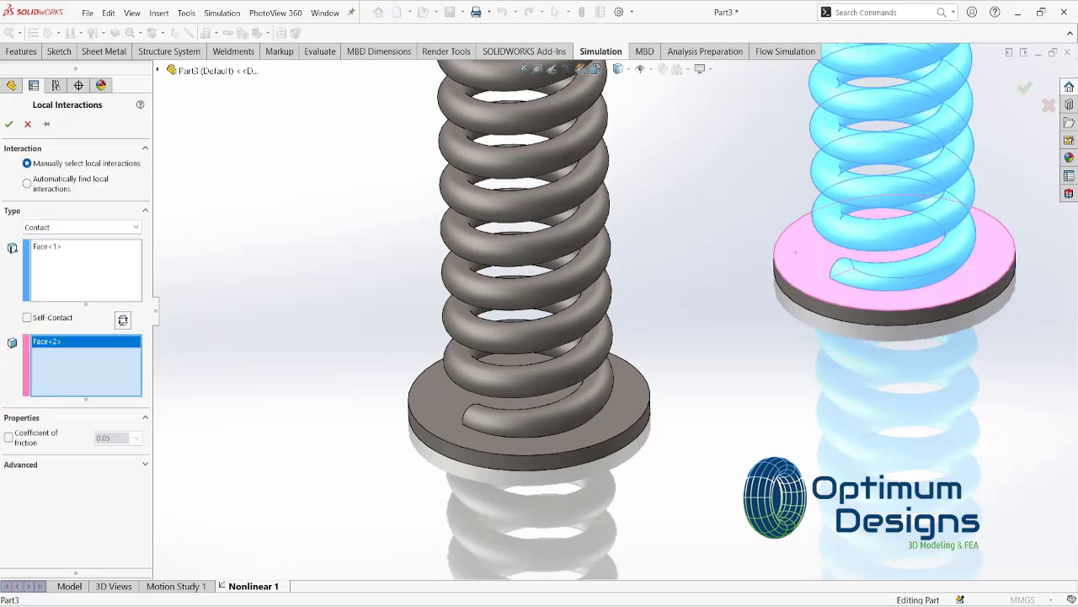
key(Return)
key(ctrl+7)
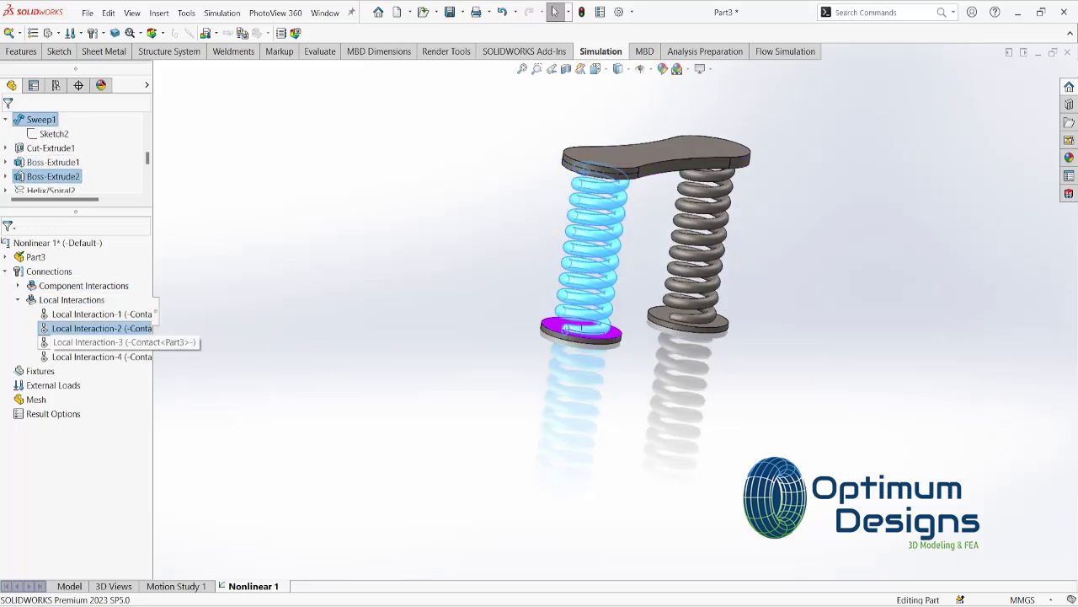
- Apply a Fixed Geometry restraint to the undersides of both bottom plates
right_click(36, 371)
click(81, 383)
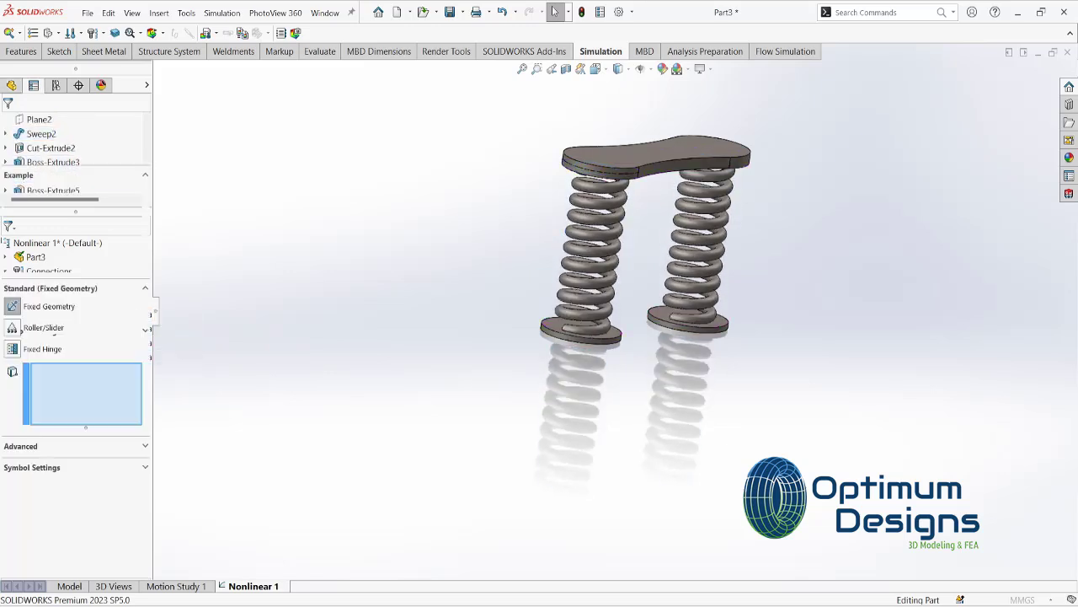
middle_drag(641, 253, 641, 152)
click(590, 270)
click(714, 369)
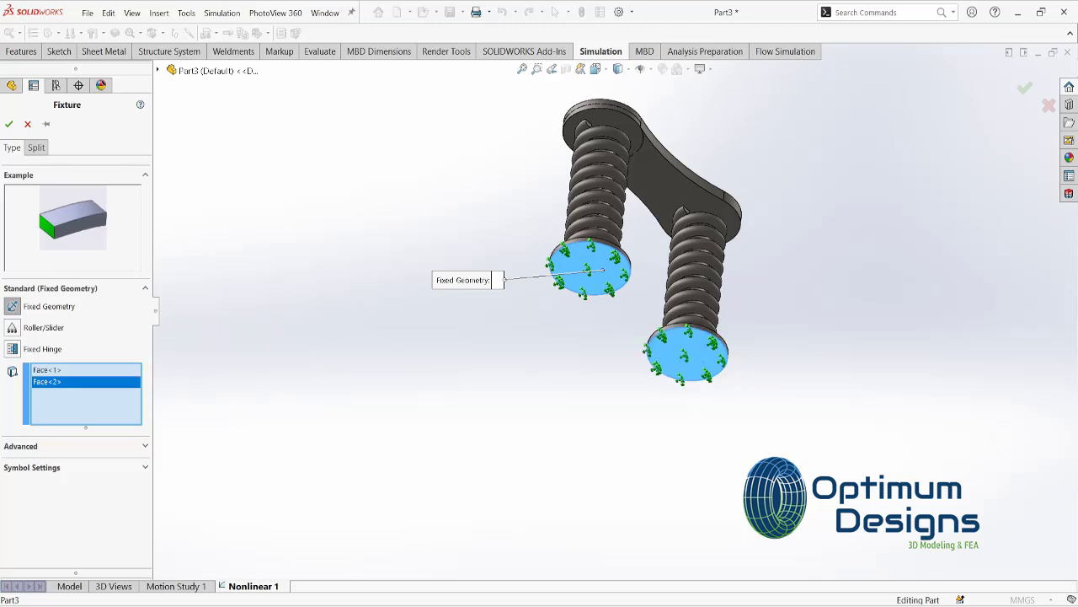
click(8, 124)
- Restrain the top plate's left rounded end with an On Cylindrical Faces fixture
right_click(37, 372)
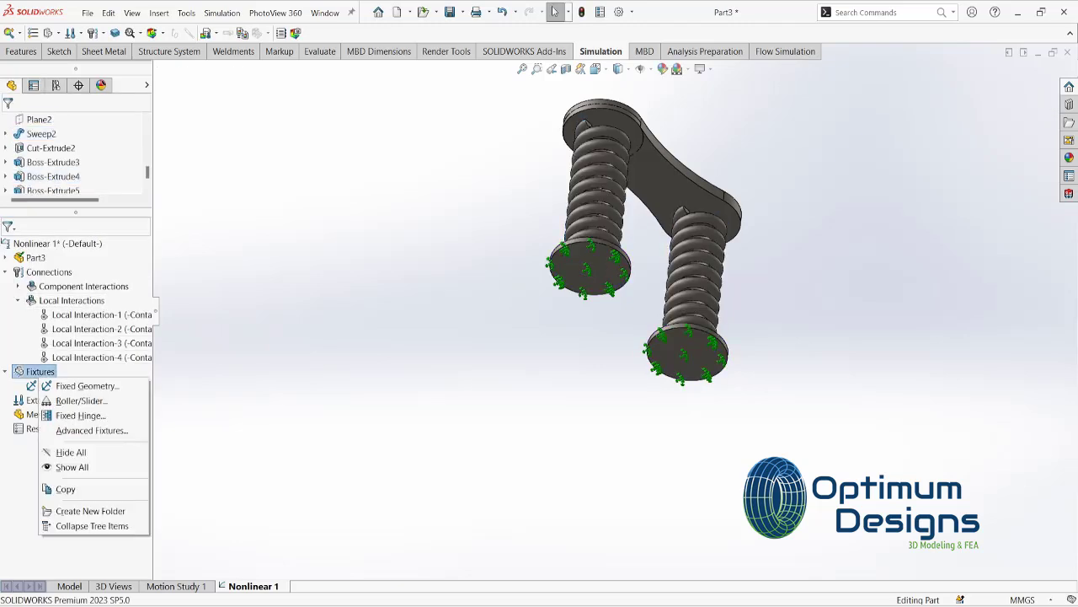
click(92, 430)
click(55, 413)
key(ctrl+1)
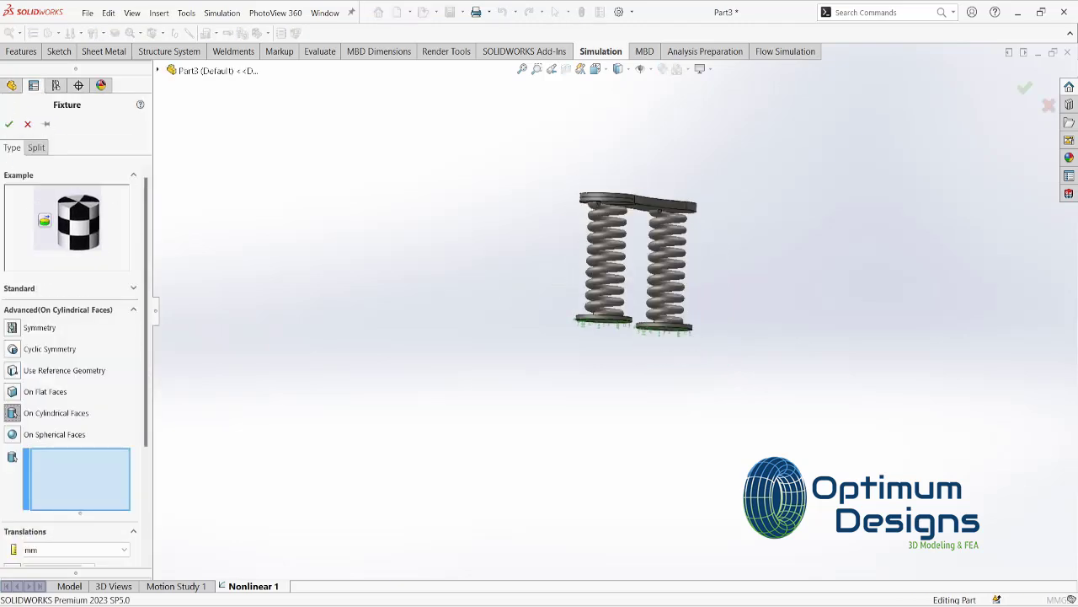
scroll(733, 97, down, 2)
click(432, 325)
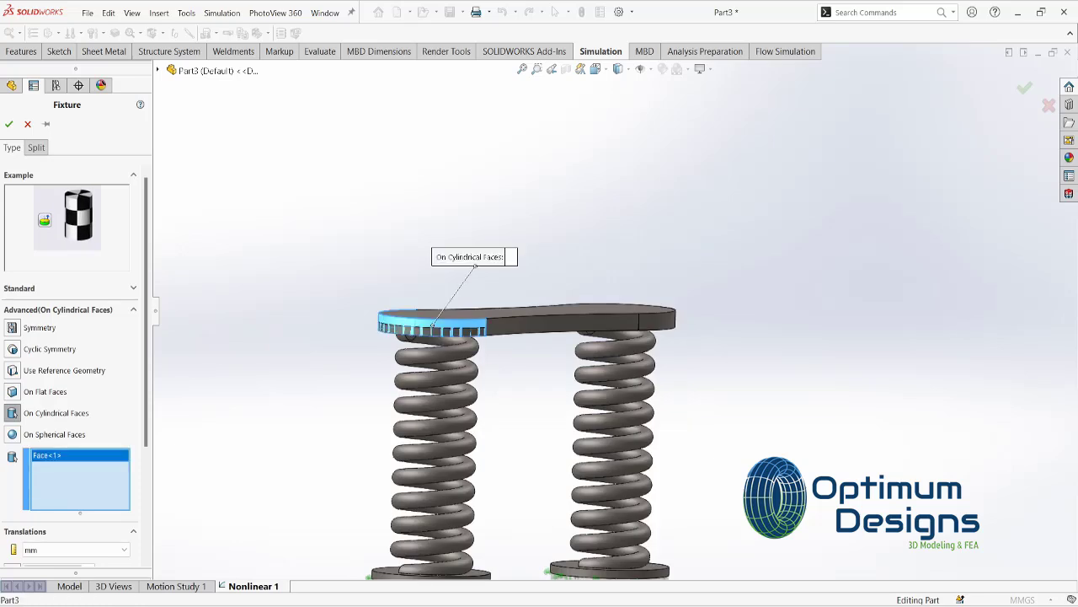
scroll(12, 455, down, 3)
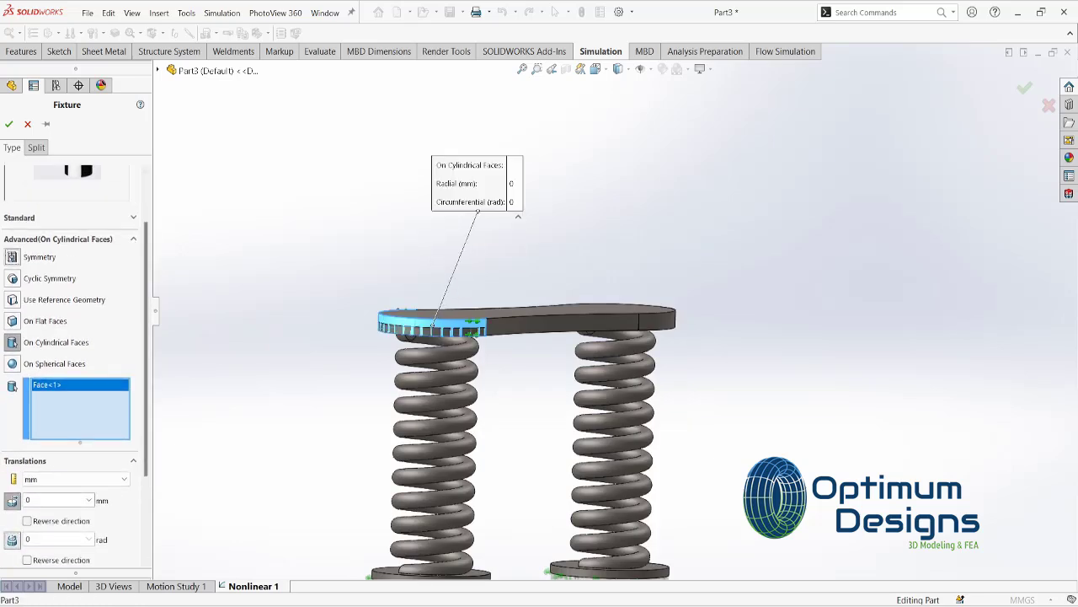
click(8, 124)
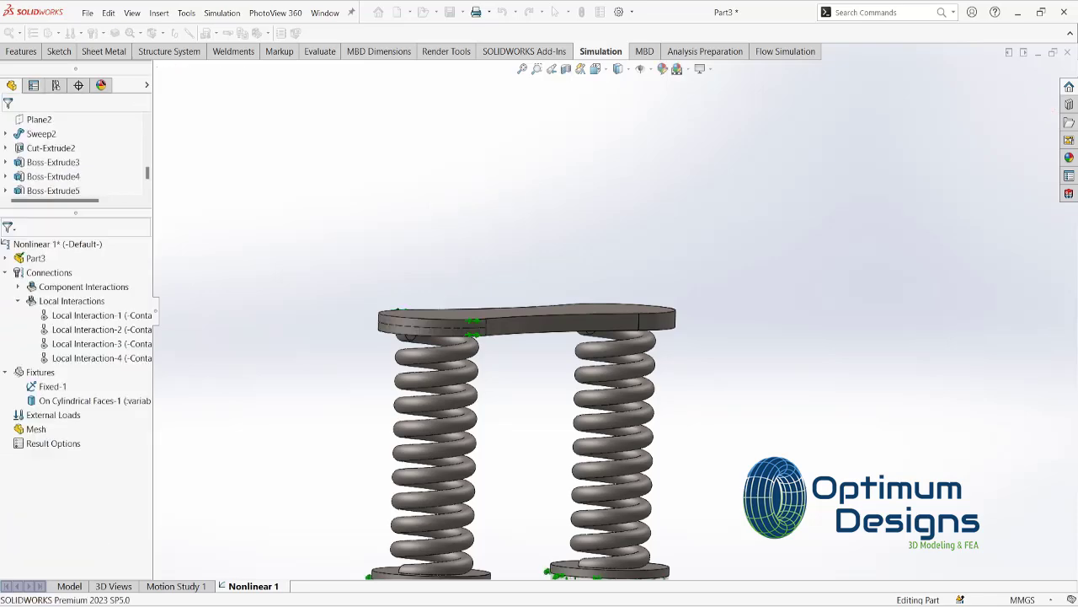
- Restrain the top plate's right rounded end with an On Cylindrical Faces fixture
right_click(39, 372)
click(95, 427)
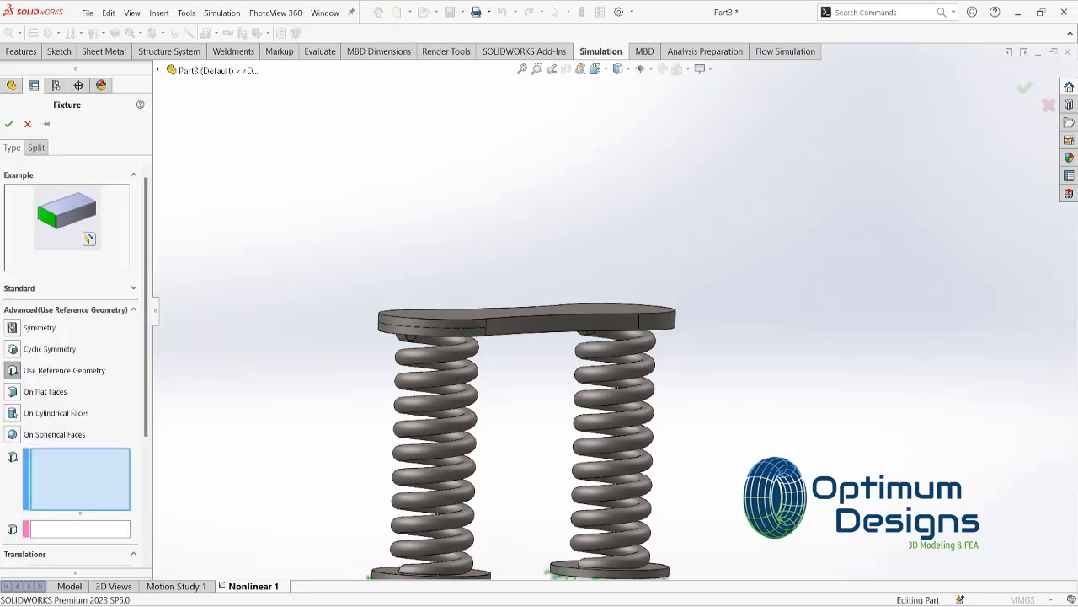
click(55, 412)
click(665, 318)
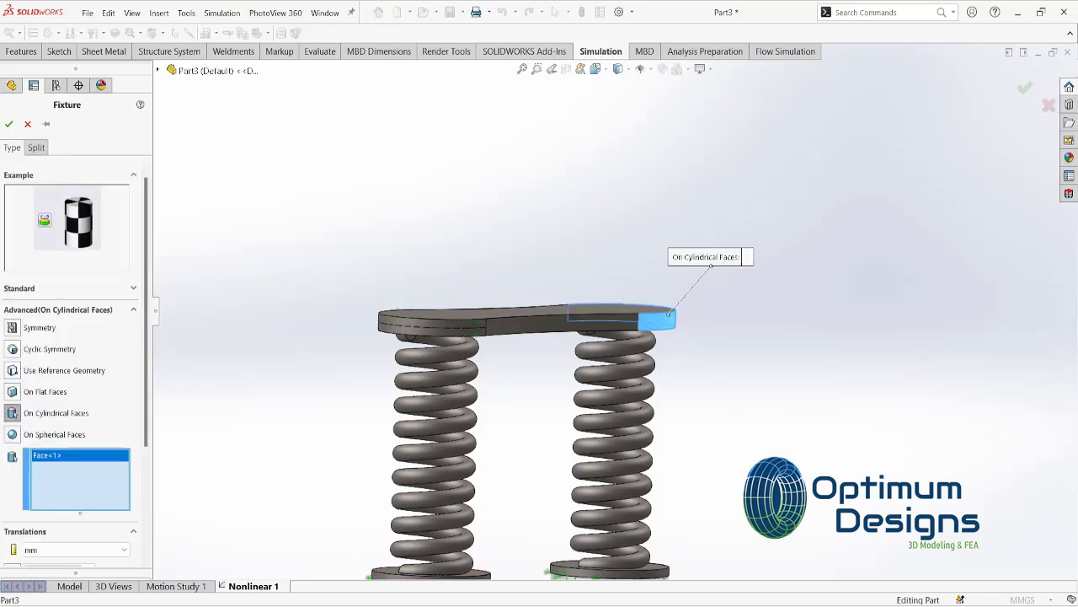
scroll(645, 314, up, 2)
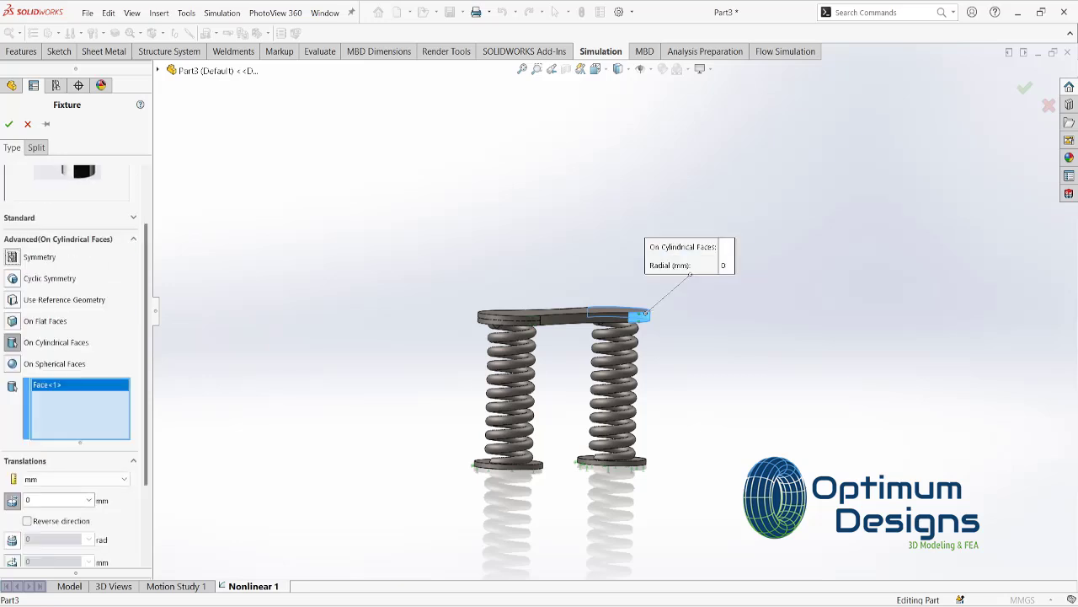
click(8, 124)
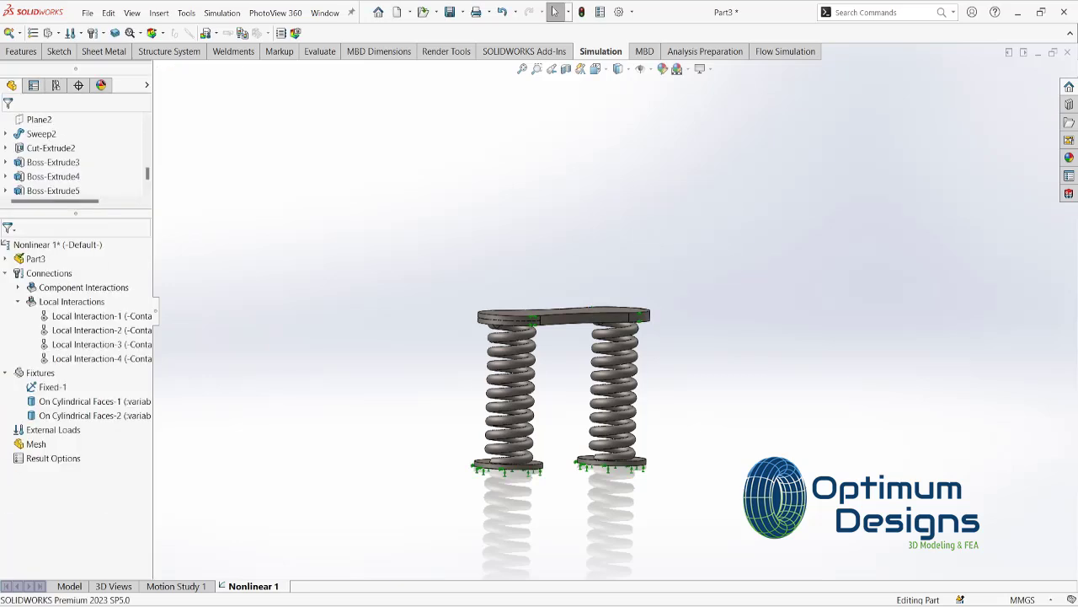
right_click(53, 429)
- Apply a 25,000 N force on the top plate's upper face and mesh the model
click(74, 161)
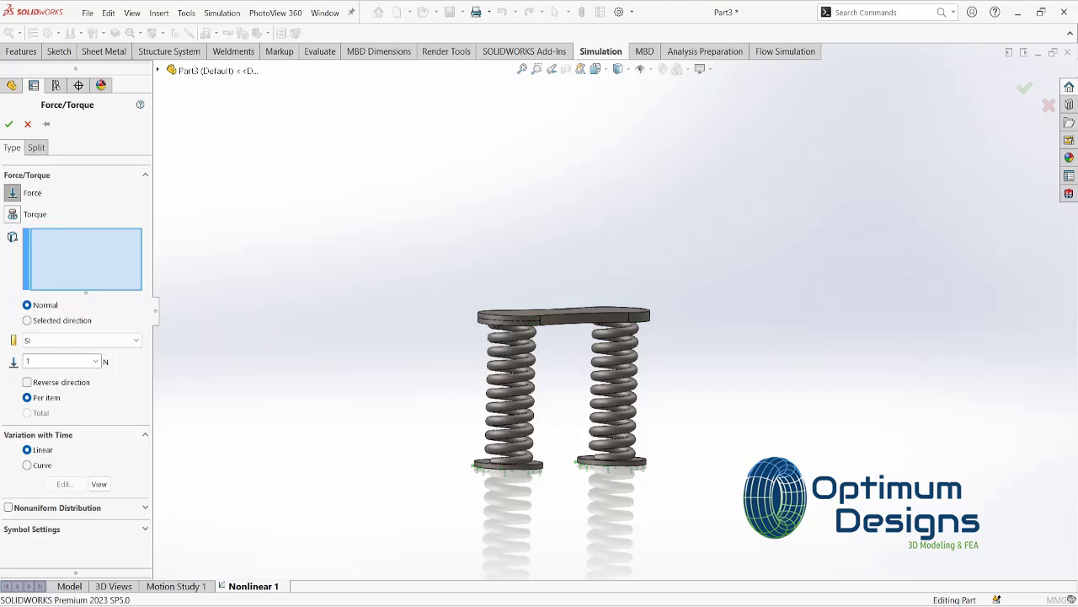
middle_drag(590, 278, 589, 319)
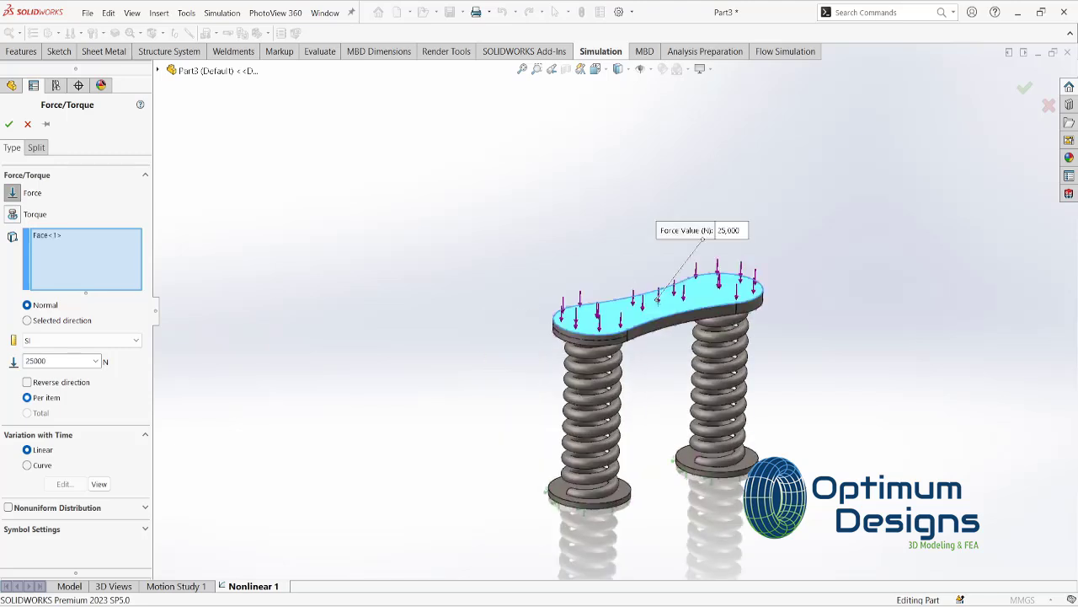
click(8, 124)
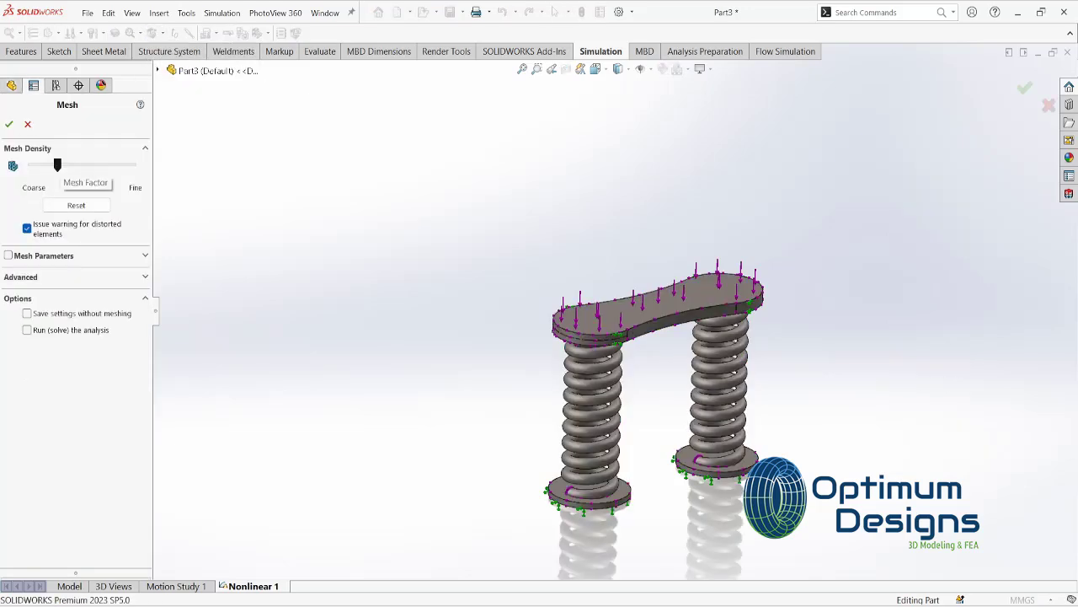
click(9, 124)
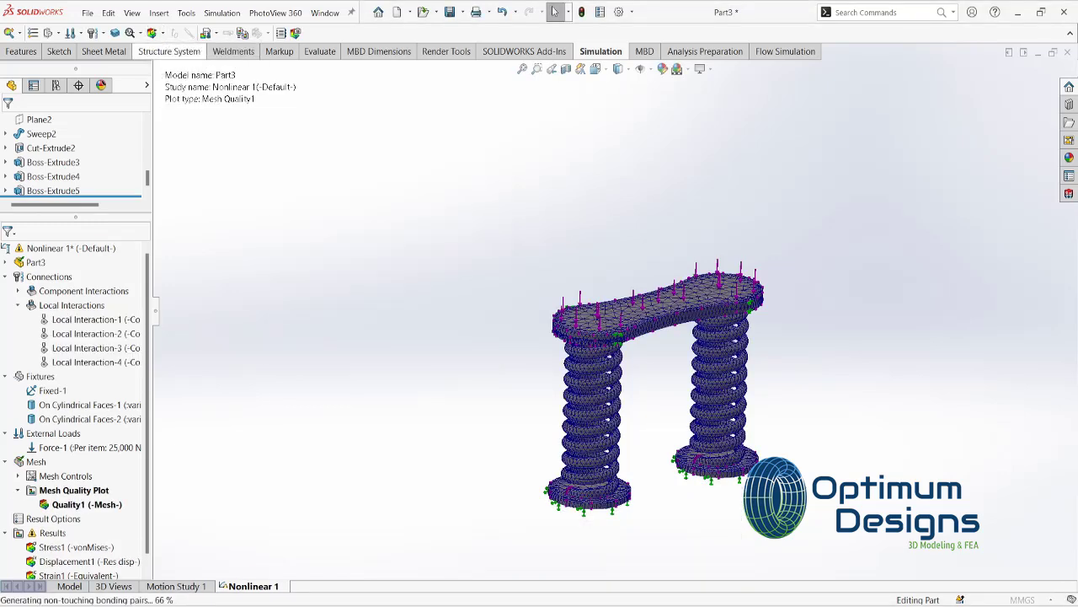
- Run Nonlinear 1, showing solver details, until Stress1 peaks near 9.035e+07 N/m^2
key(Return)
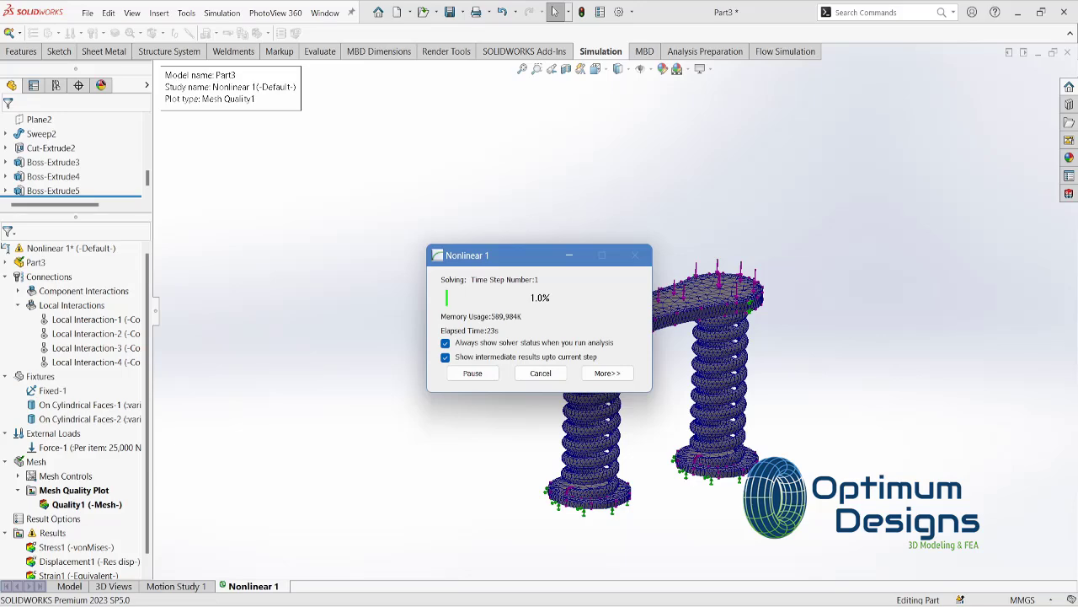
drag(515, 256, 895, 89)
click(988, 207)
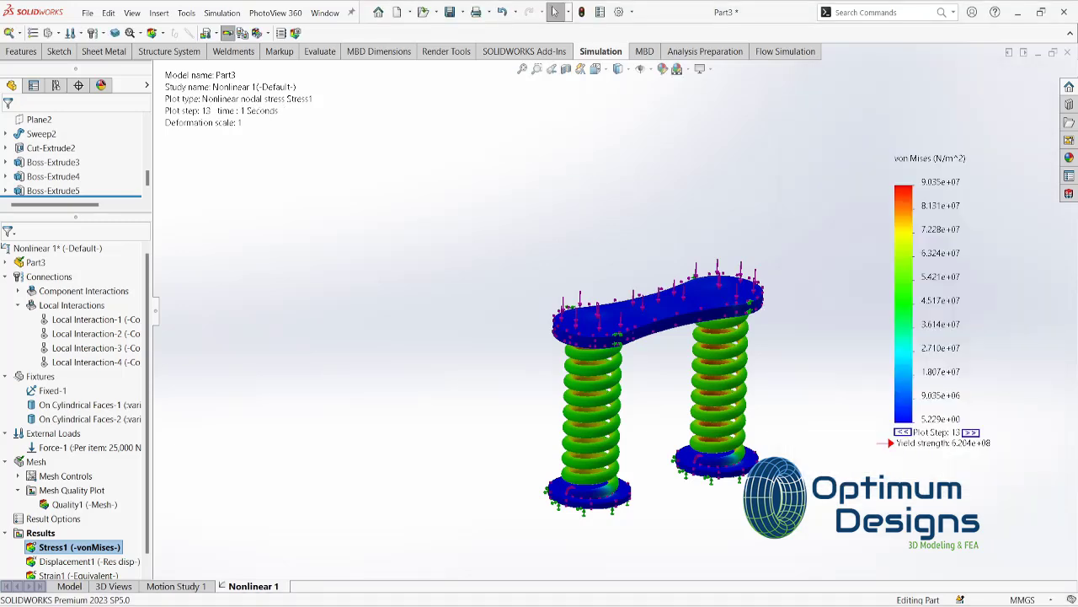
- Give Stress1 Min/Max labels, floating number format and N/mm^2 (MPa) units
right_click(95, 546)
click(139, 308)
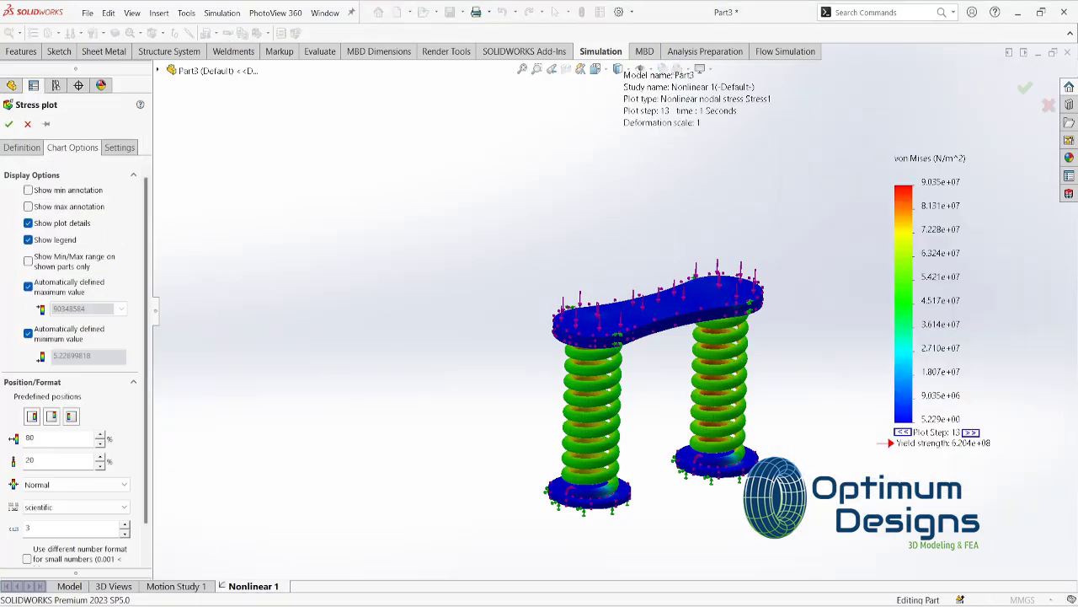
click(27, 206)
click(28, 190)
click(76, 506)
click(50, 527)
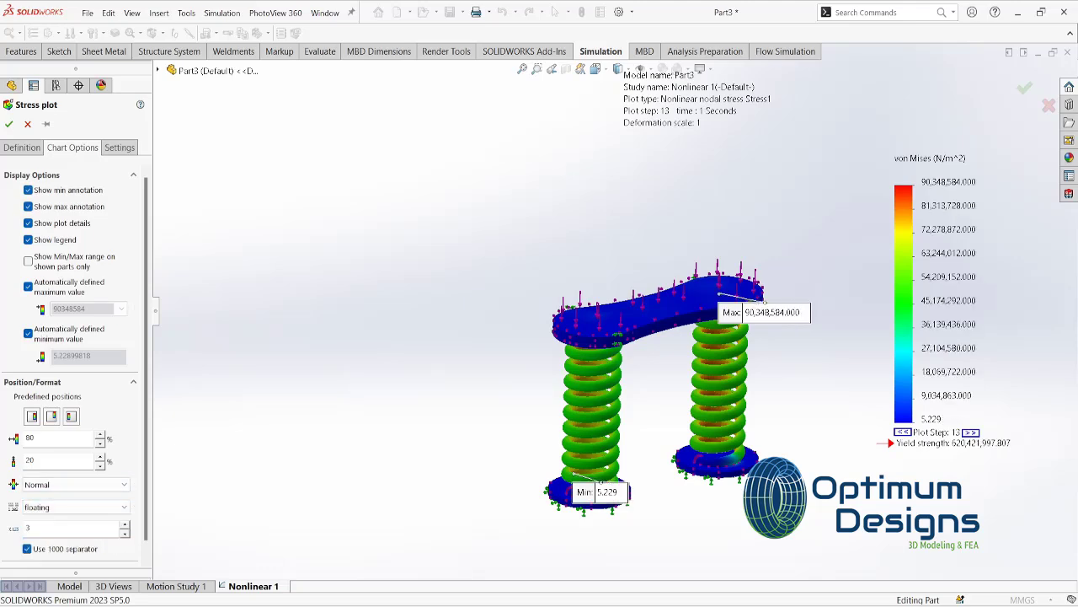
click(119, 147)
click(21, 148)
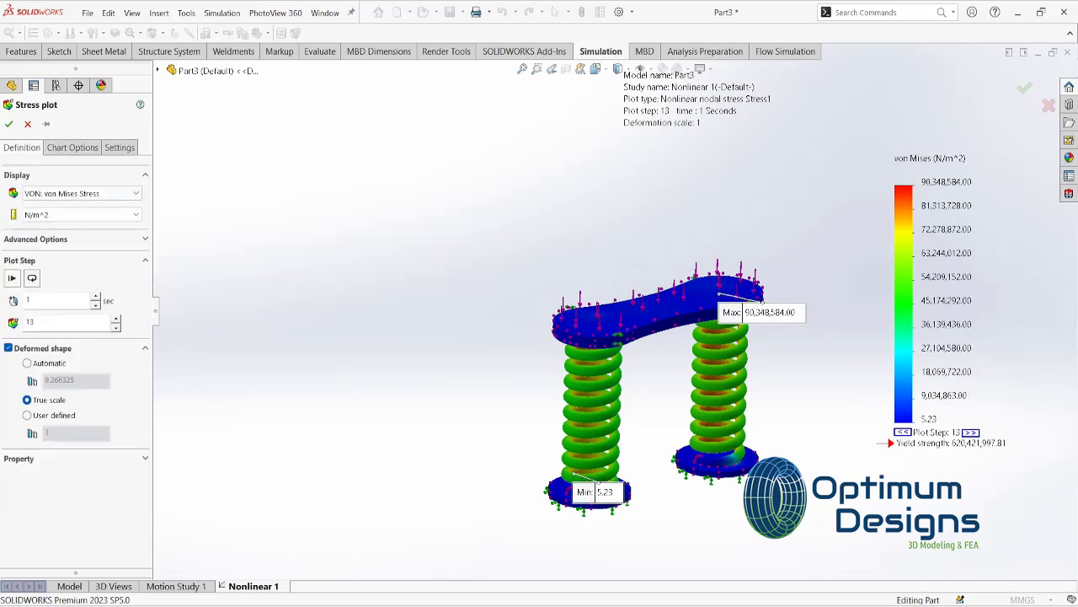
click(82, 214)
click(59, 253)
click(8, 124)
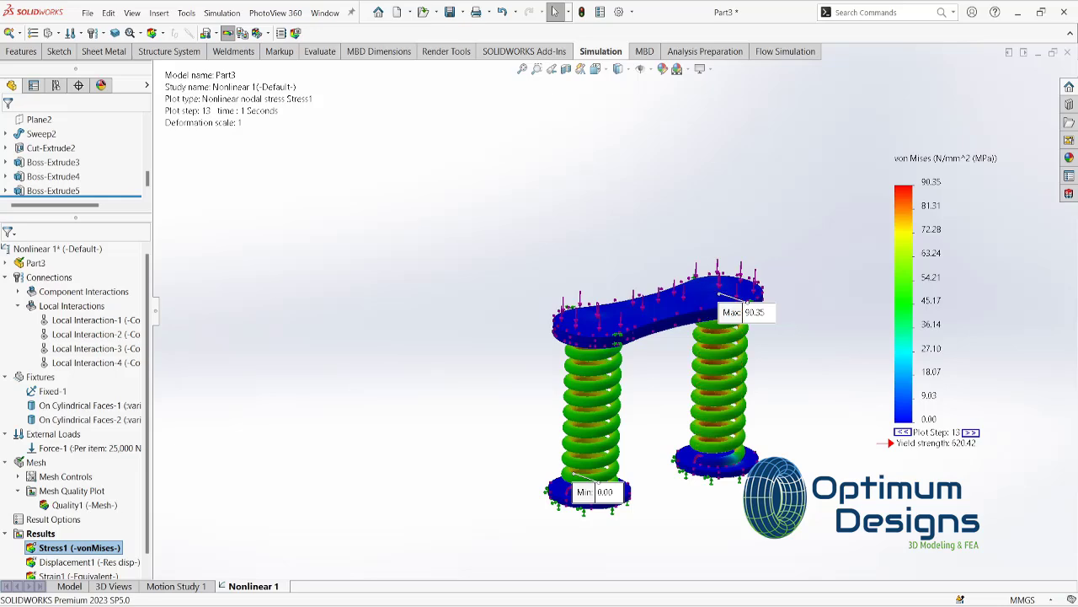
- Animate the Stress1 plot through its time steps
right_click(103, 548)
right_click(118, 548)
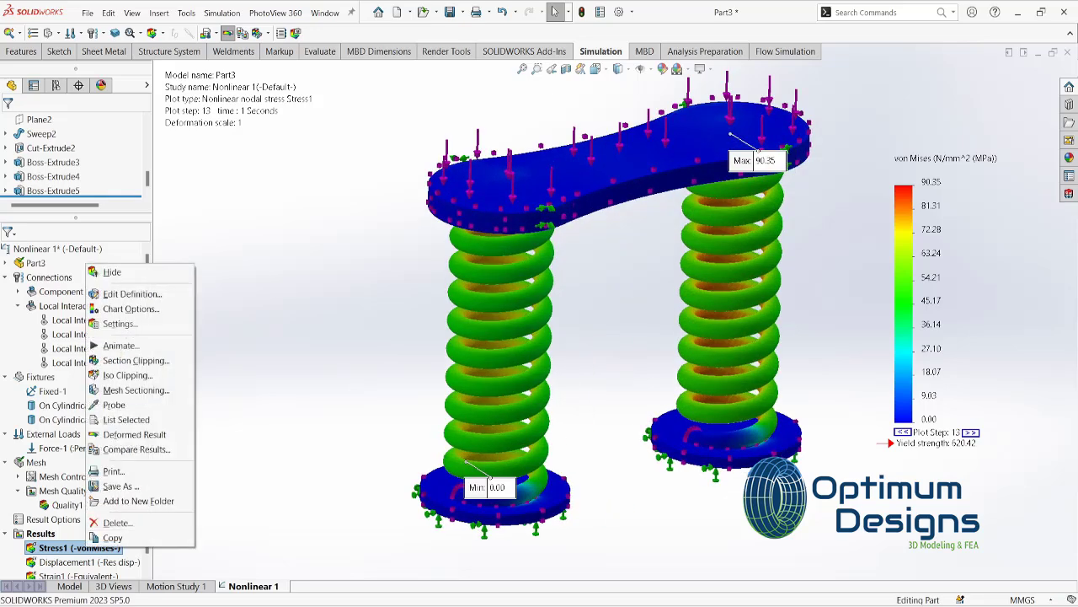
click(176, 342)
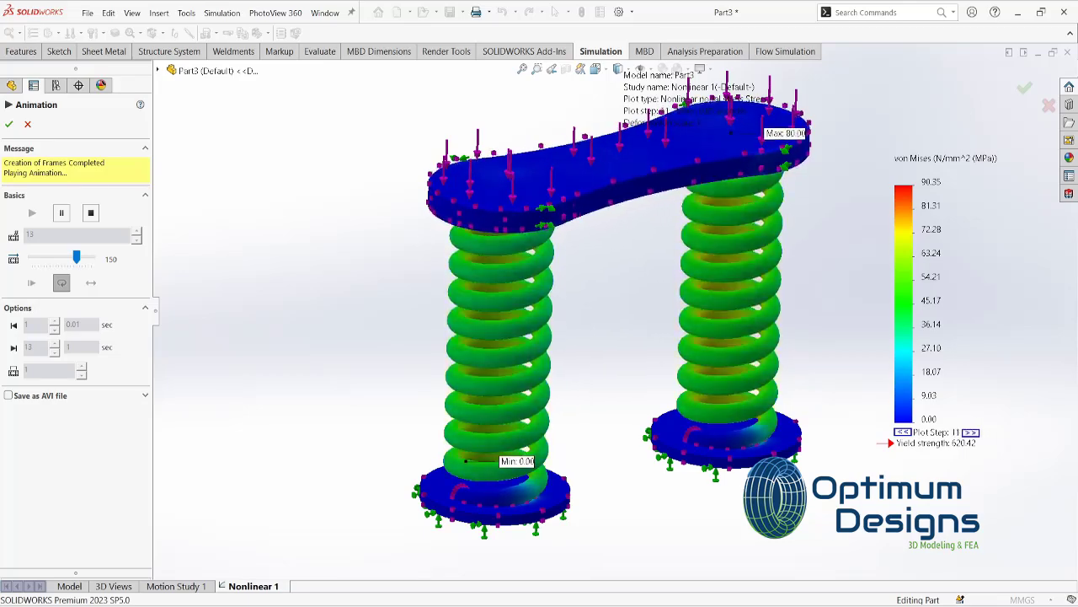
click(9, 124)
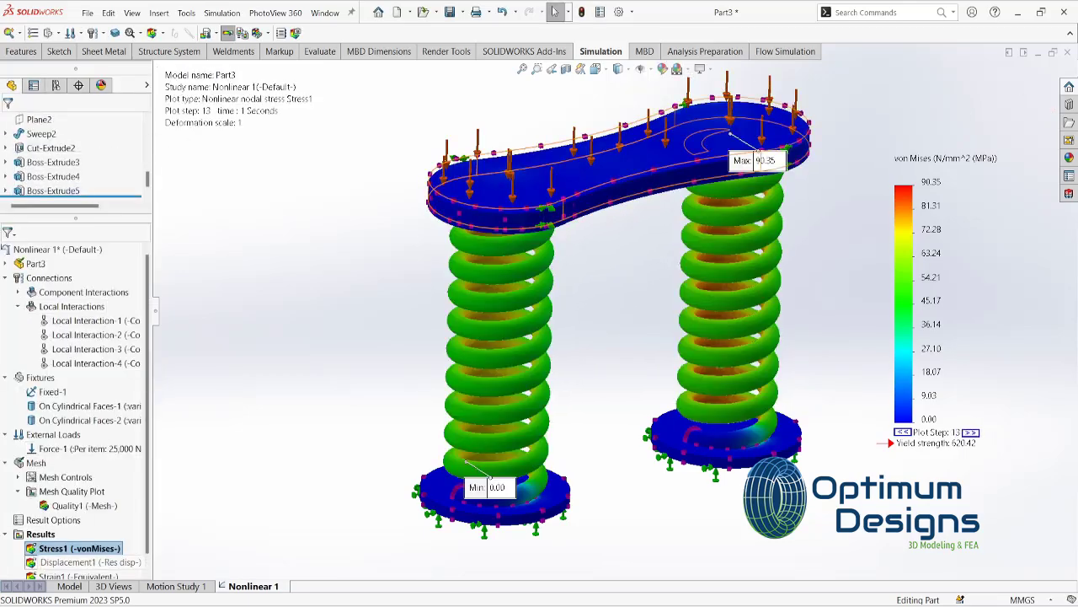
- Display the Displacement1 resultant displacement plot
right_click(84, 548)
double_click(63, 562)
right_click(63, 562)
- Set the Displacement1 plot to show values in floating (decimal) number format
click(126, 325)
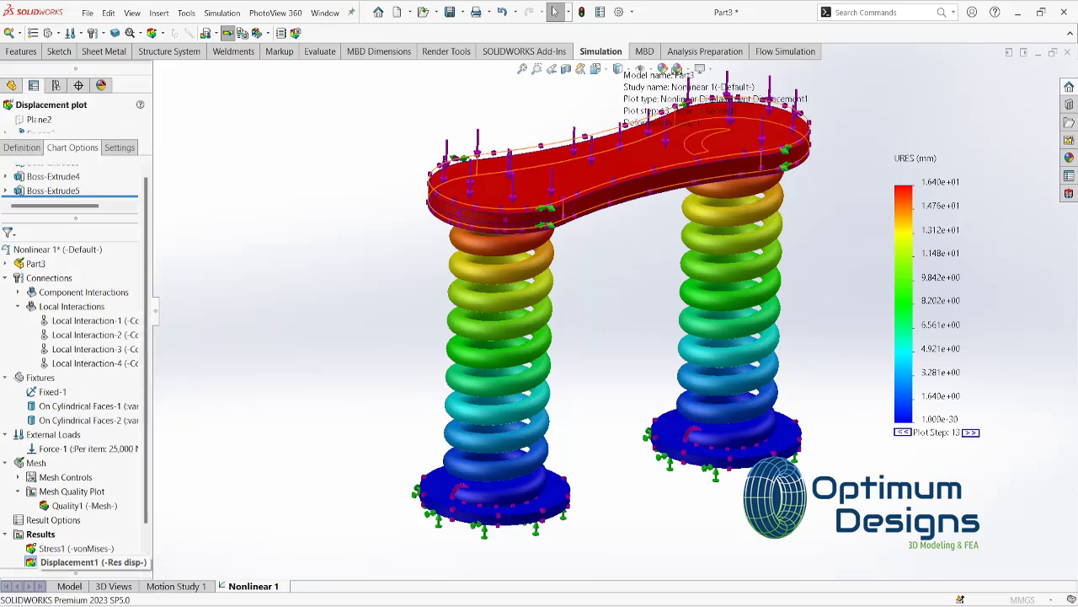
click(73, 148)
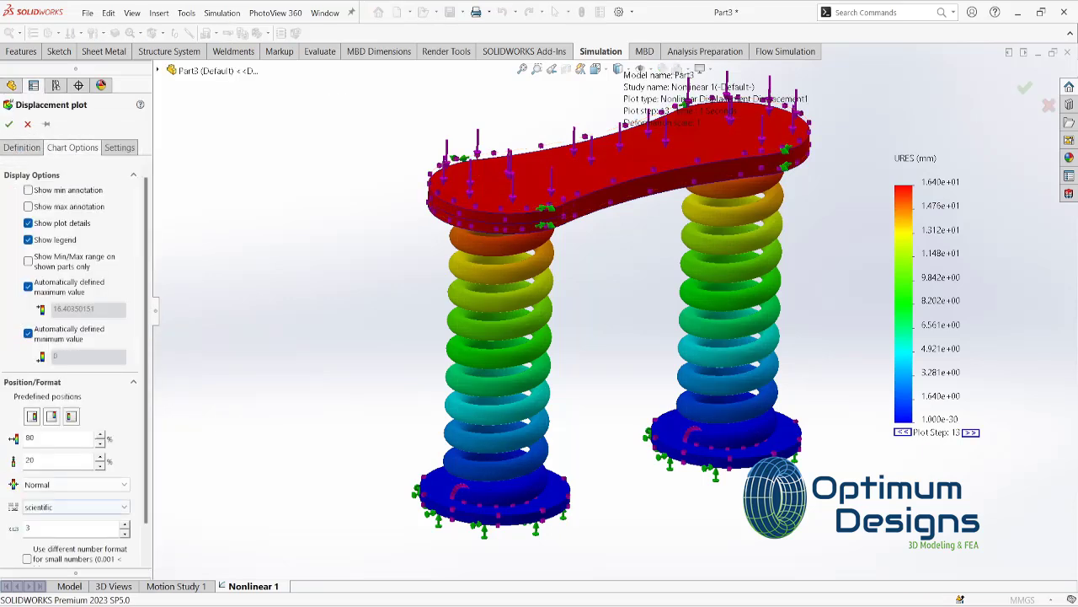
click(76, 506)
click(51, 529)
click(8, 124)
right_click(134, 280)
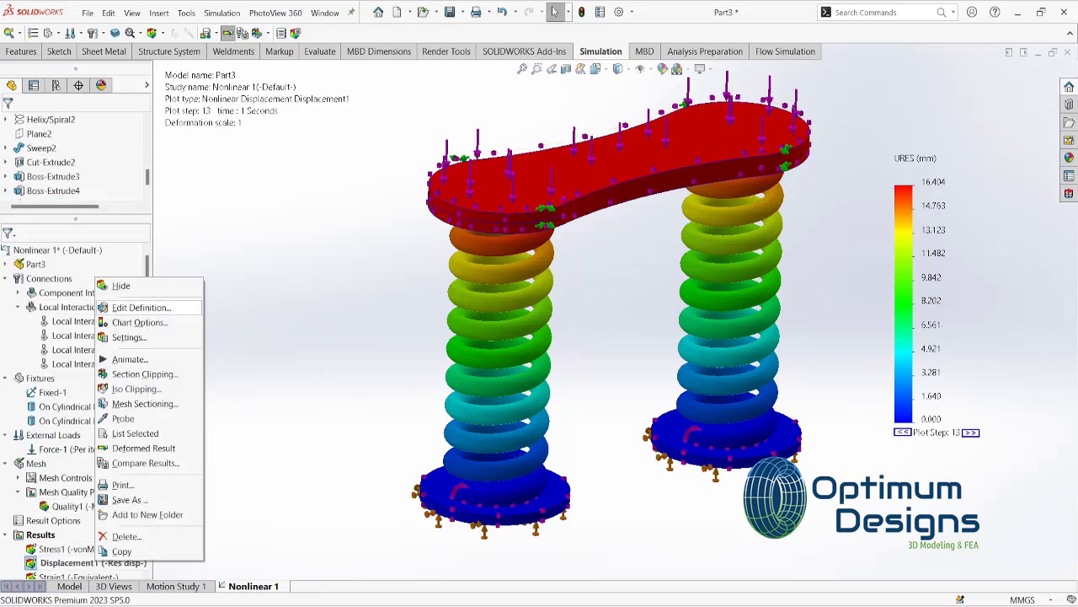
key(Escape)
click(8, 124)
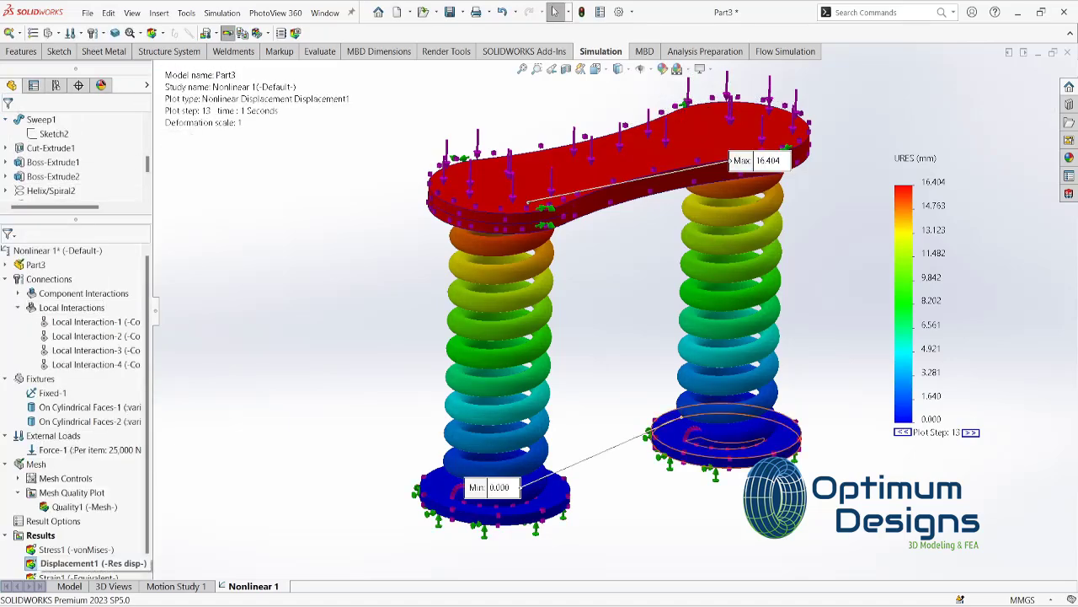
- Show Min/Max labels on Displacement1, animate it, and reposition the Max and Min labels
right_click(63, 562)
click(84, 371)
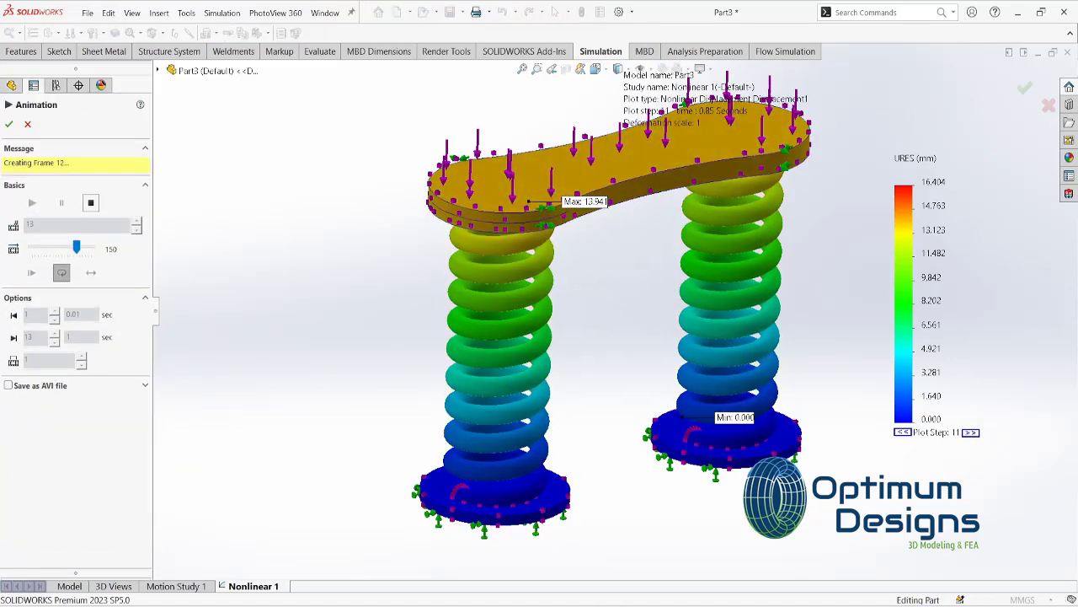
click(9, 123)
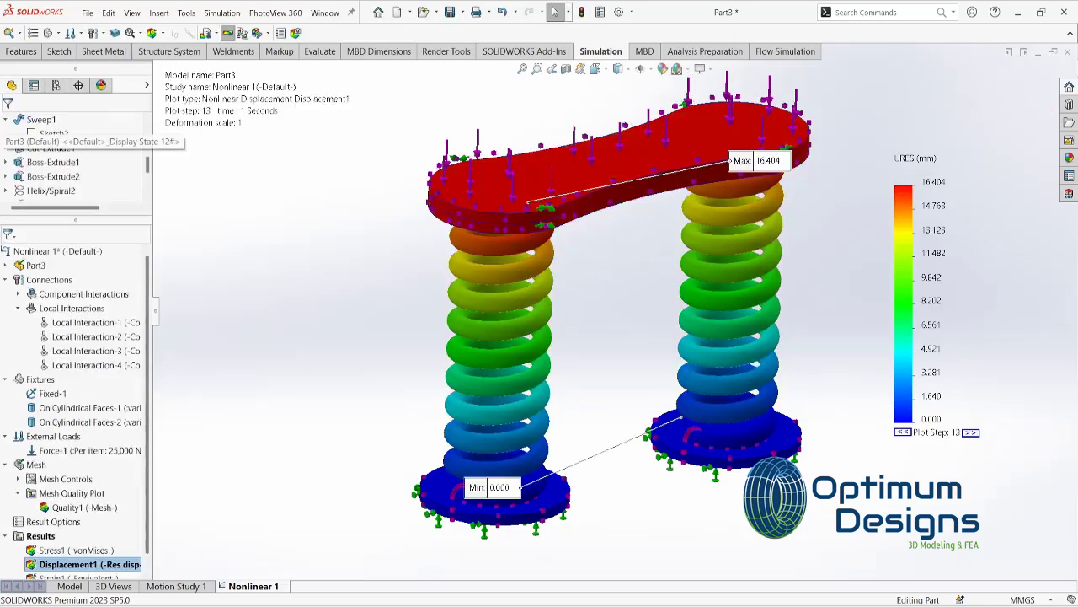
drag(631, 157, 561, 117)
drag(589, 441, 633, 360)
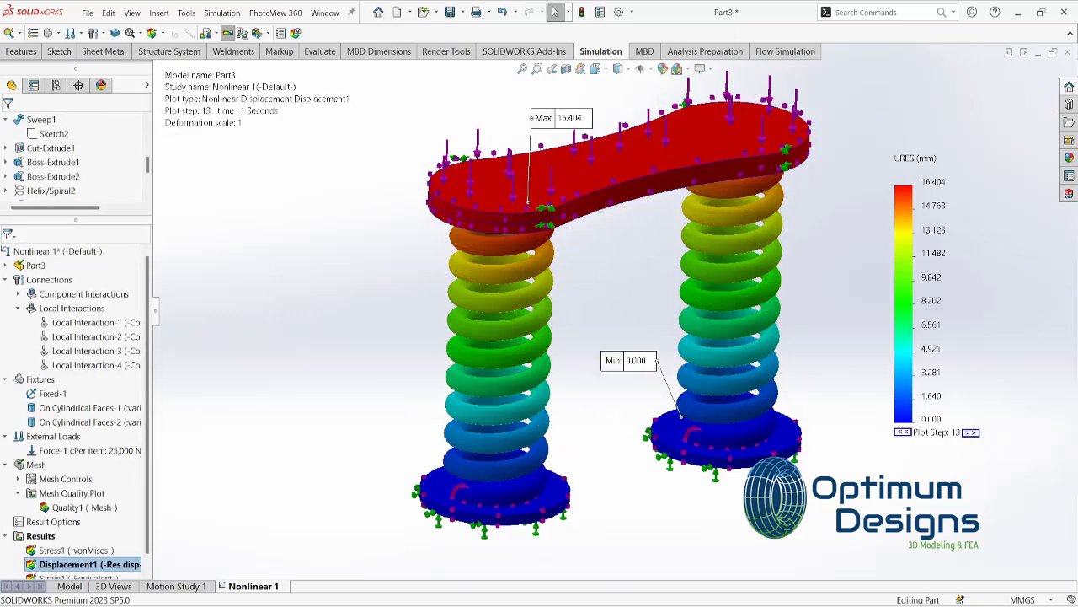
scroll(110, 562, down, 1)
right_click(109, 562)
- Display Strain1 with Min/Max labels and values in general number format
click(122, 465)
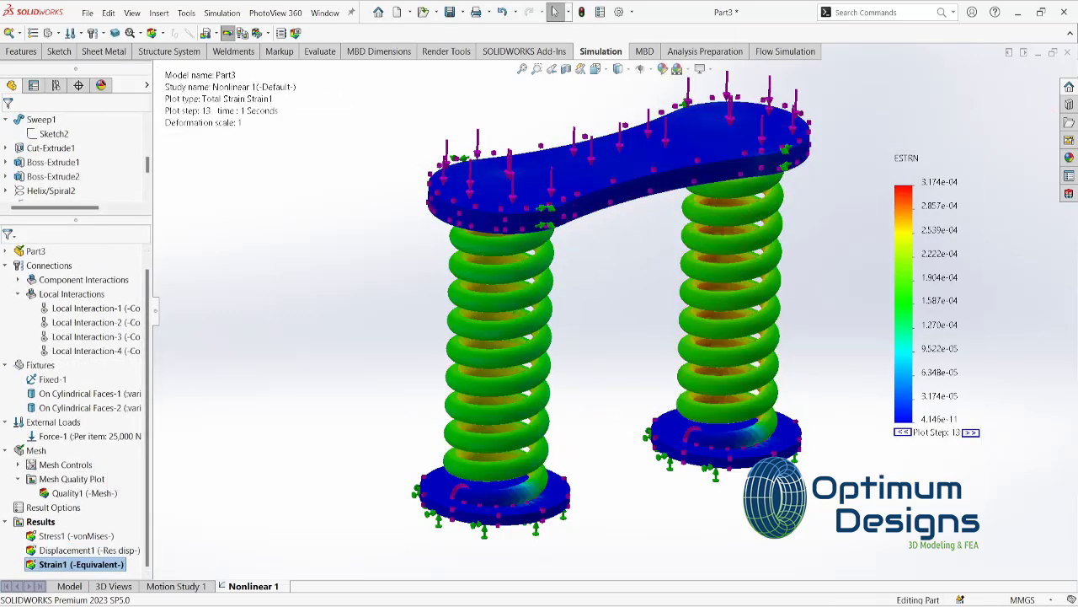
right_click(103, 564)
click(143, 344)
click(28, 190)
click(28, 207)
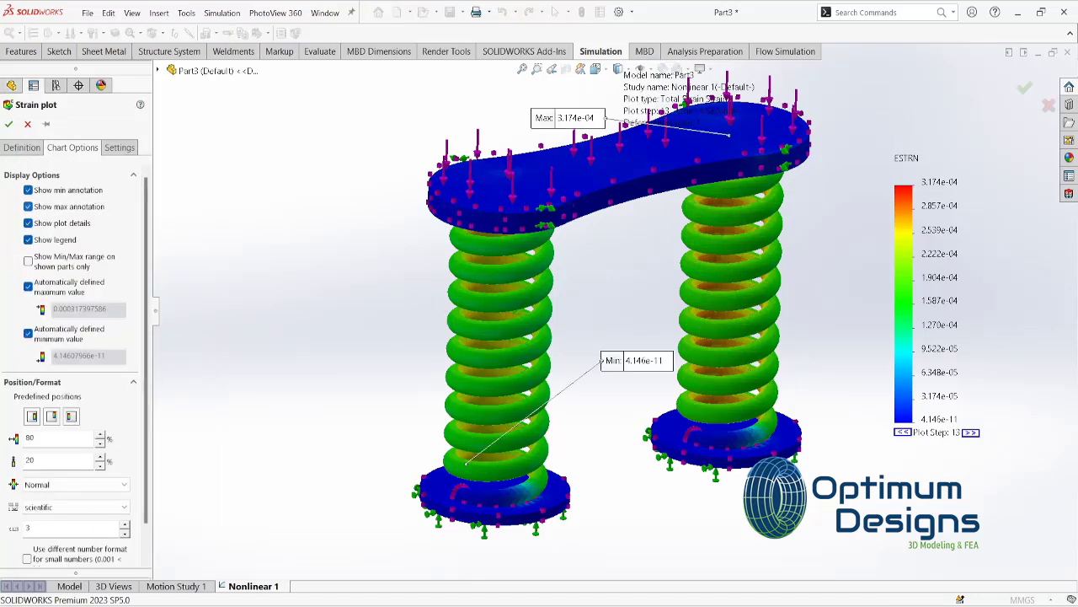
click(75, 506)
click(67, 524)
click(75, 507)
click(67, 516)
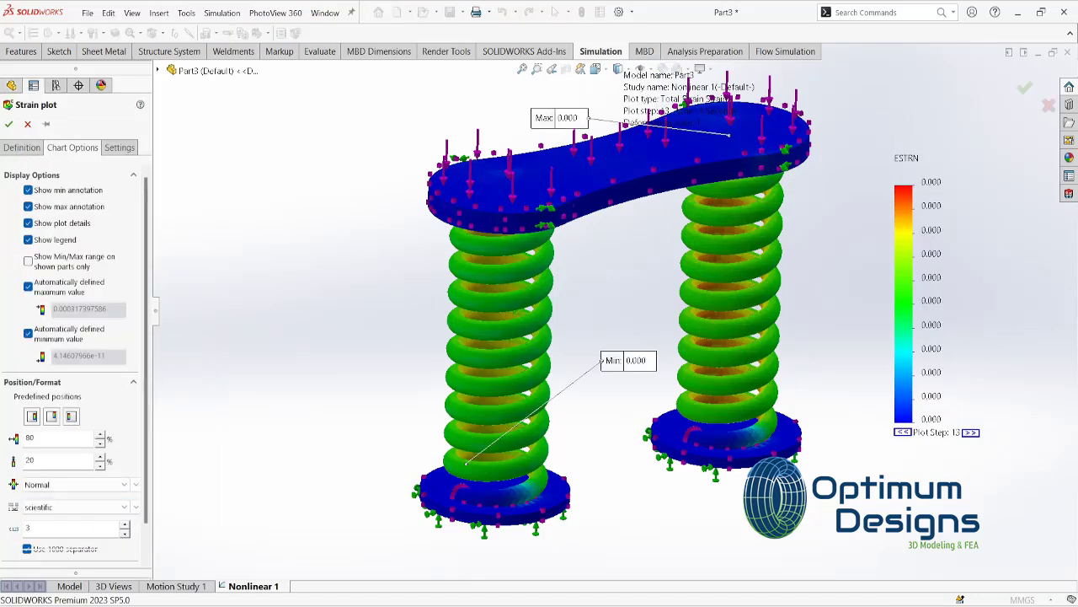
click(76, 506)
click(67, 532)
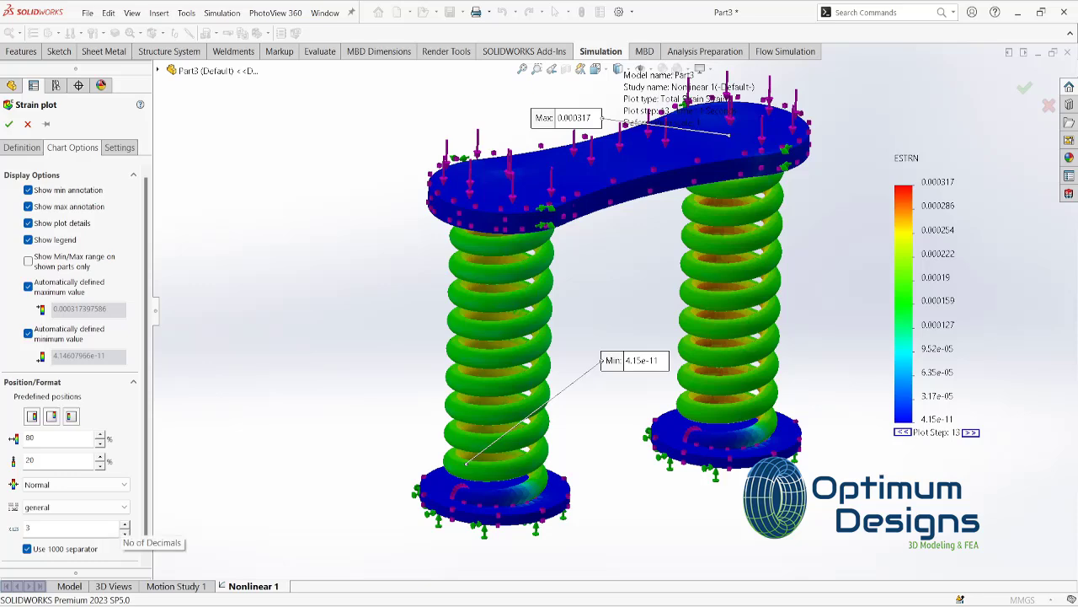
- Add two more decimals to equivalent strain, apply, and animate Strain1
click(124, 524)
click(124, 524)
click(124, 524)
click(21, 148)
click(75, 193)
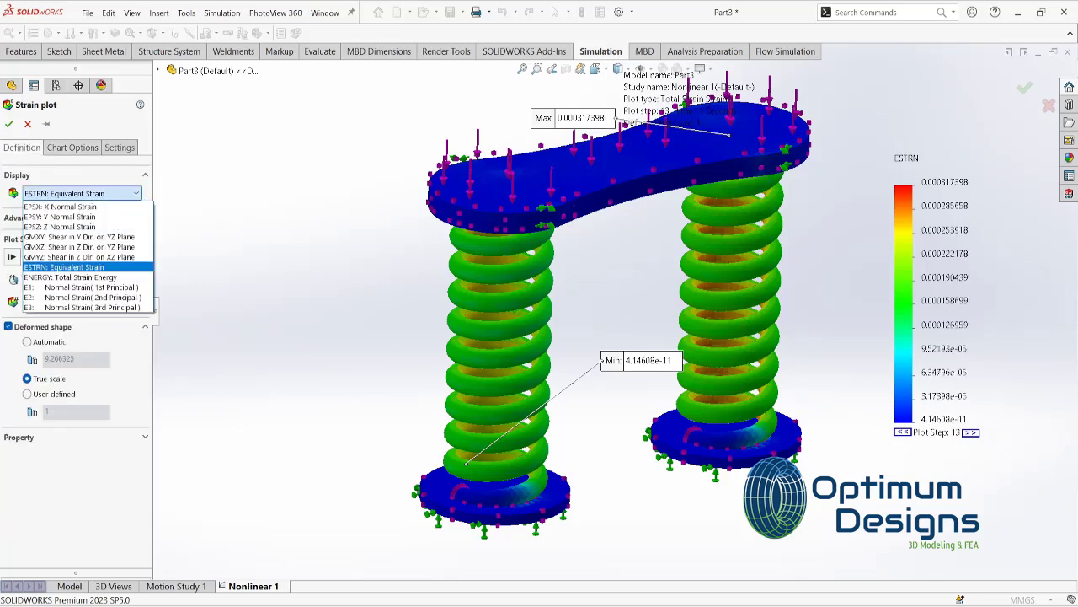
click(76, 193)
click(27, 124)
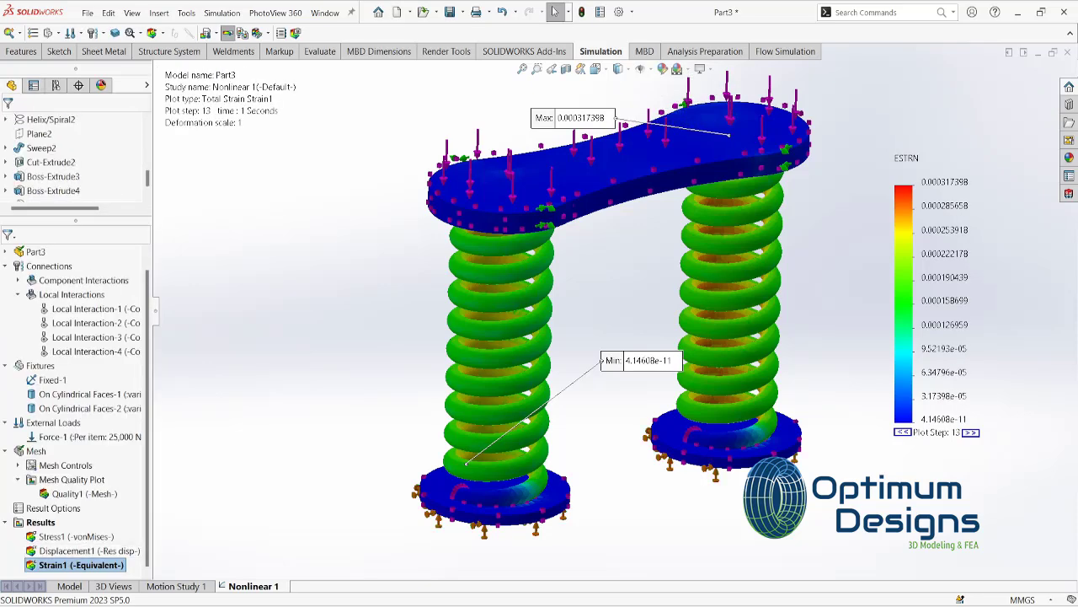
right_click(110, 564)
click(168, 396)
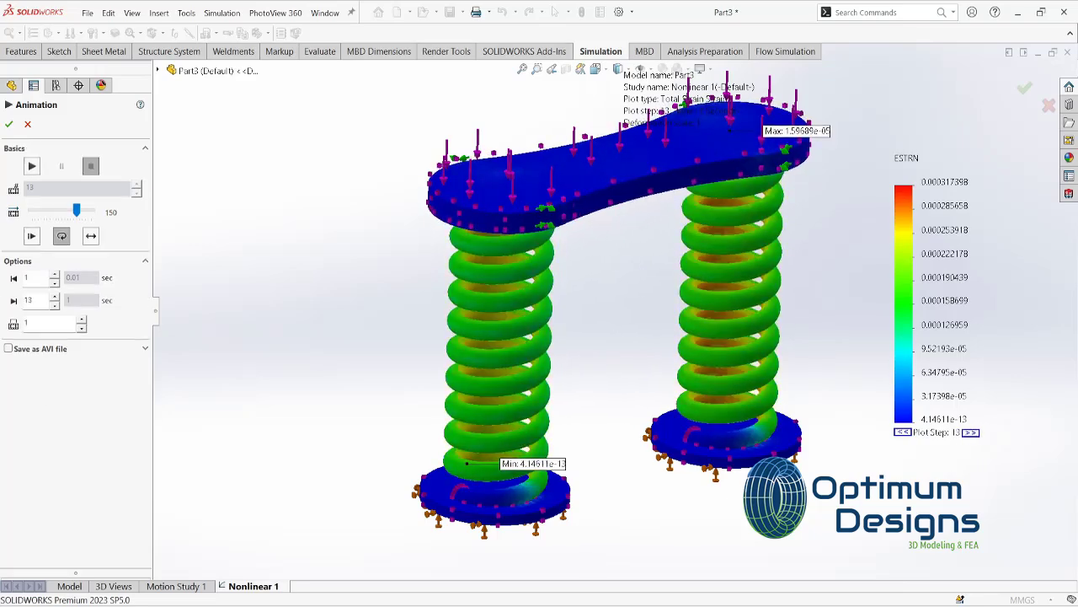
- Create a new von Mises stress plot, Stress2, in N/mm^2 (MPa)
click(8, 123)
right_click(41, 522)
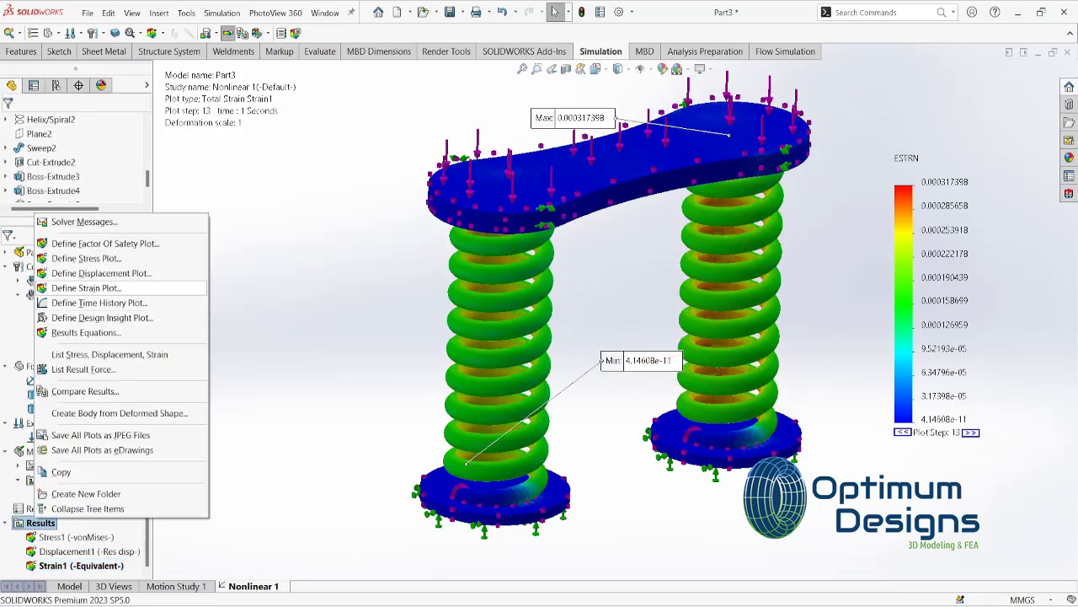
click(86, 257)
click(135, 214)
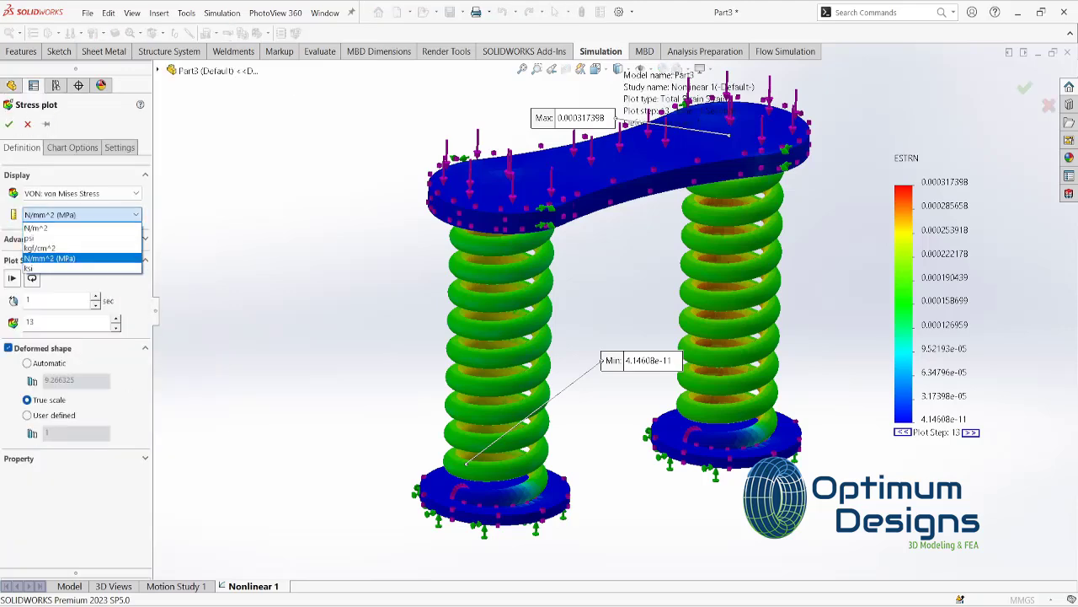
click(51, 254)
click(8, 124)
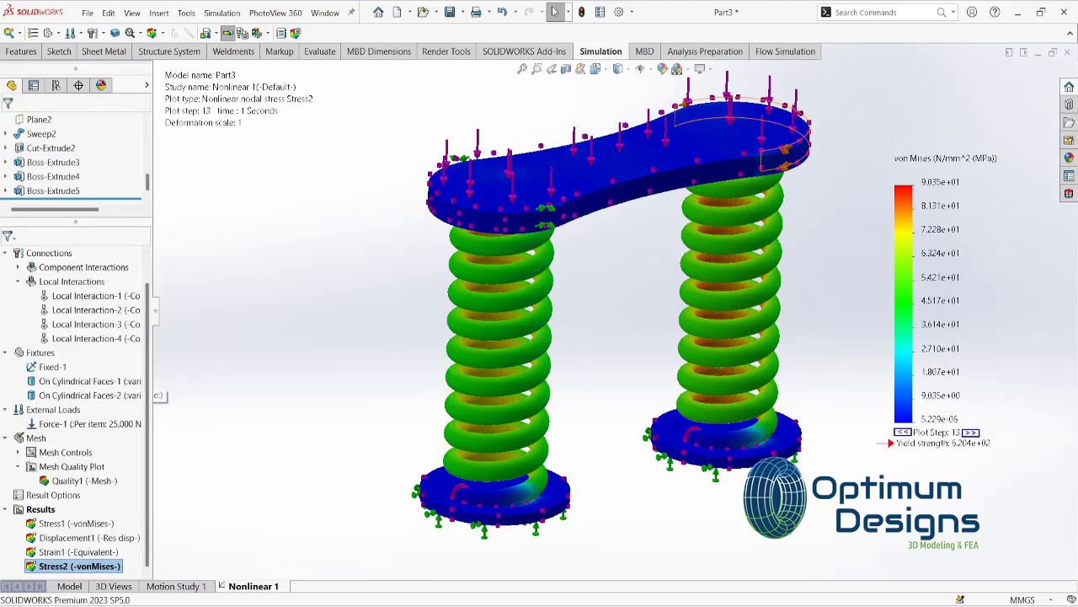
- Create Factor of Safety1 with the Automatic criterion, showing minimum FOS 6.9
right_click(40, 509)
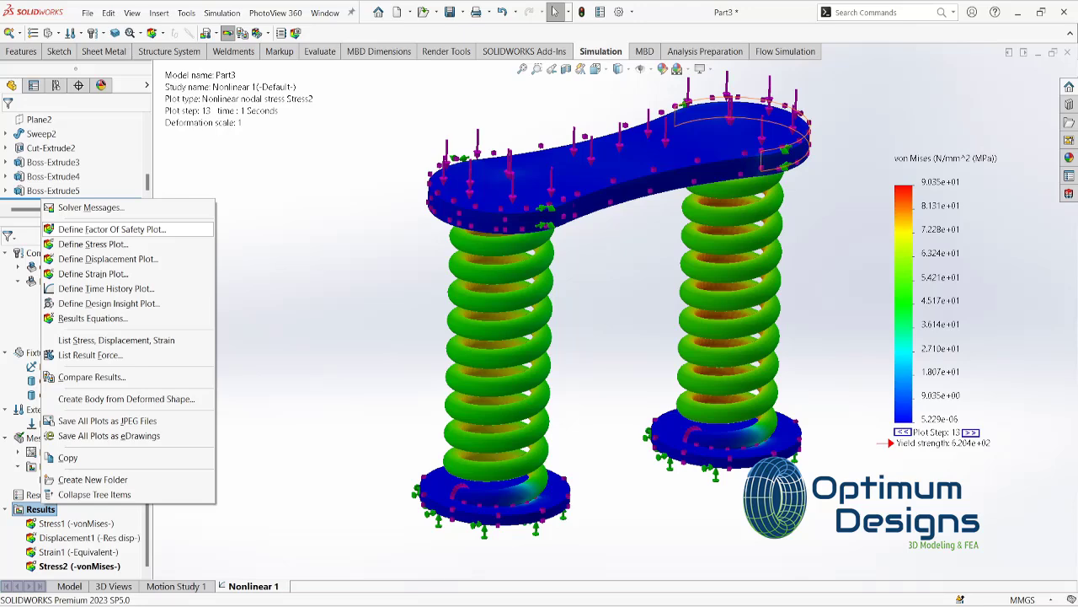
click(109, 230)
click(82, 304)
click(51, 358)
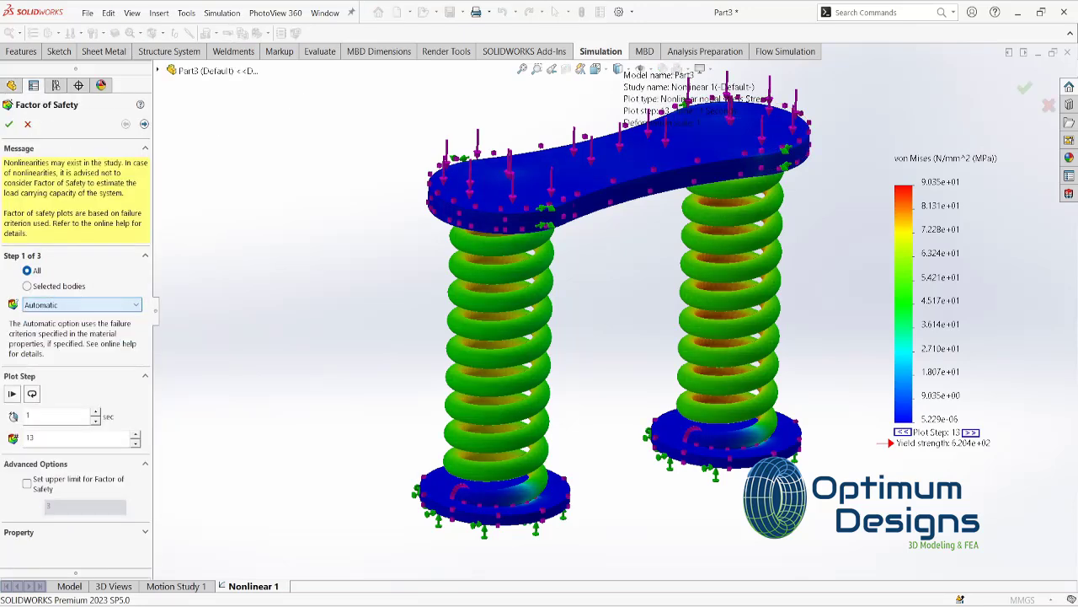
click(144, 124)
click(144, 124)
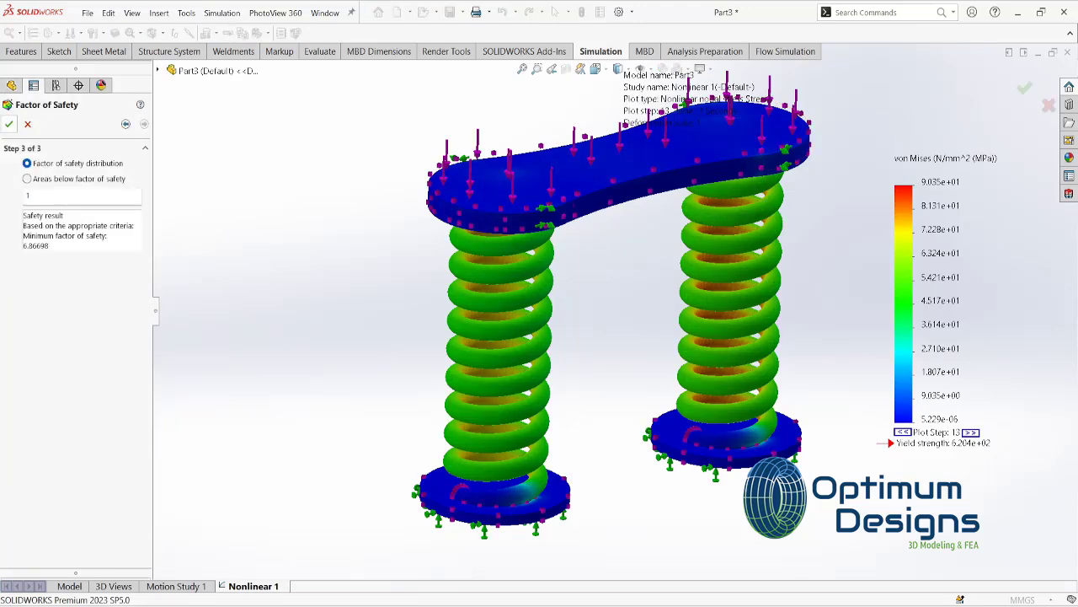
click(8, 124)
right_click(76, 566)
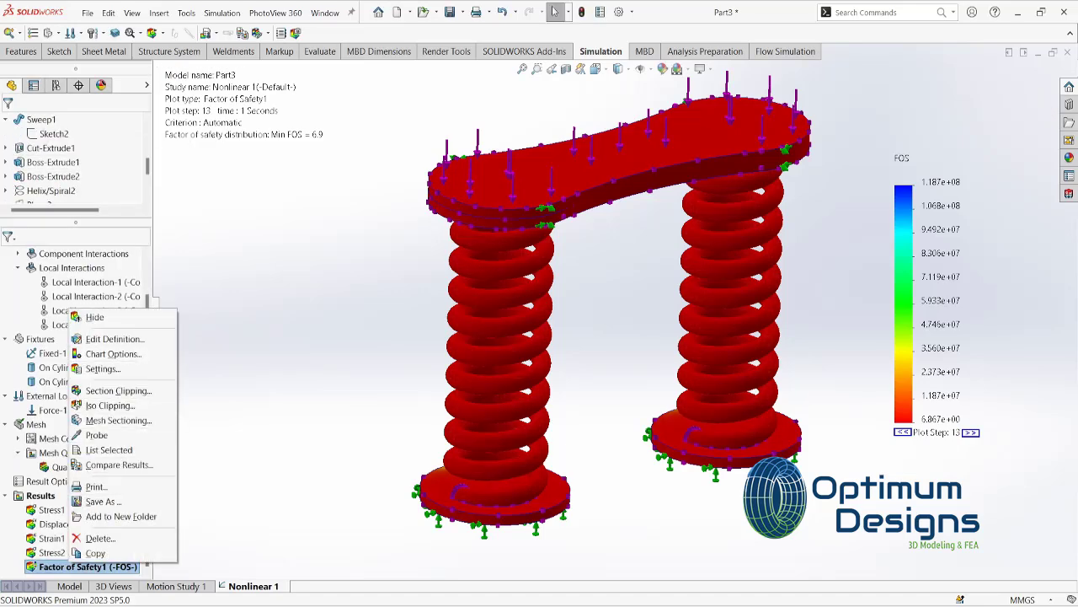
- Create the Response1 time-history graph of von Mises stress at Node 1
key(Escape)
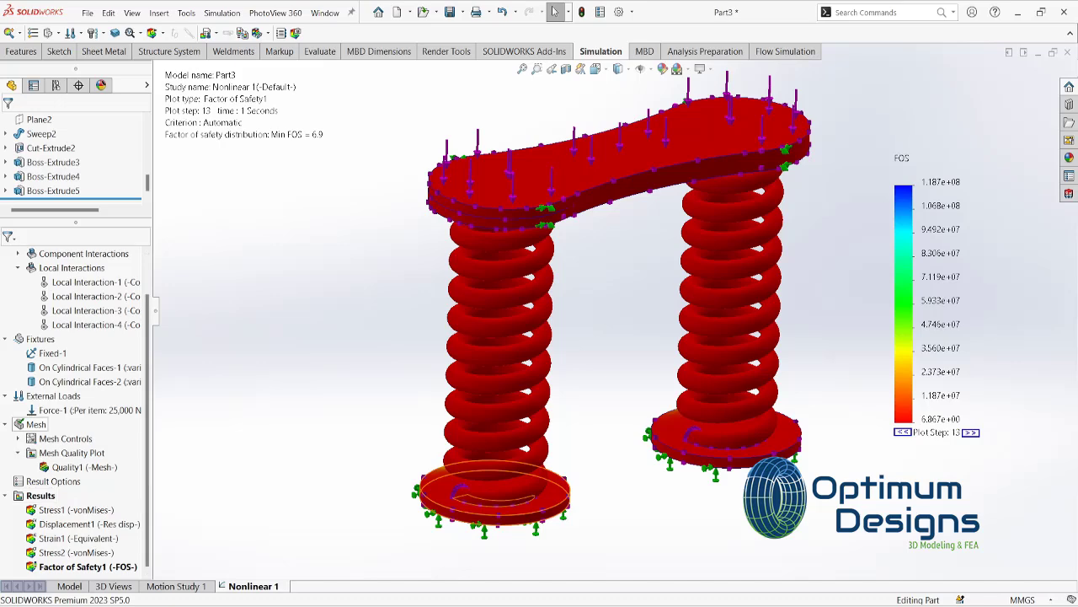
right_click(40, 495)
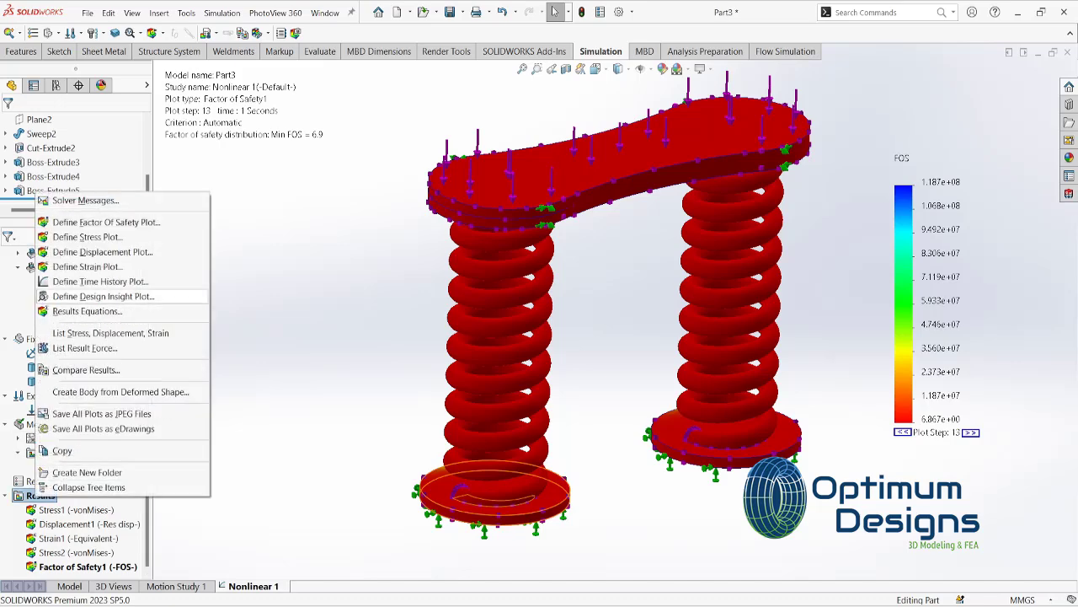
click(99, 282)
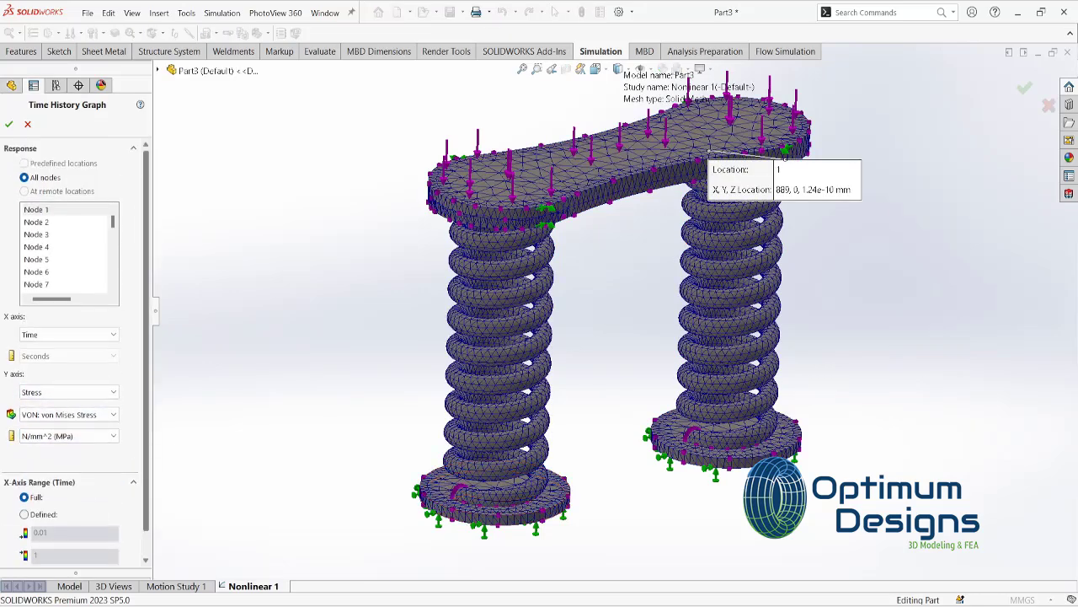
click(9, 124)
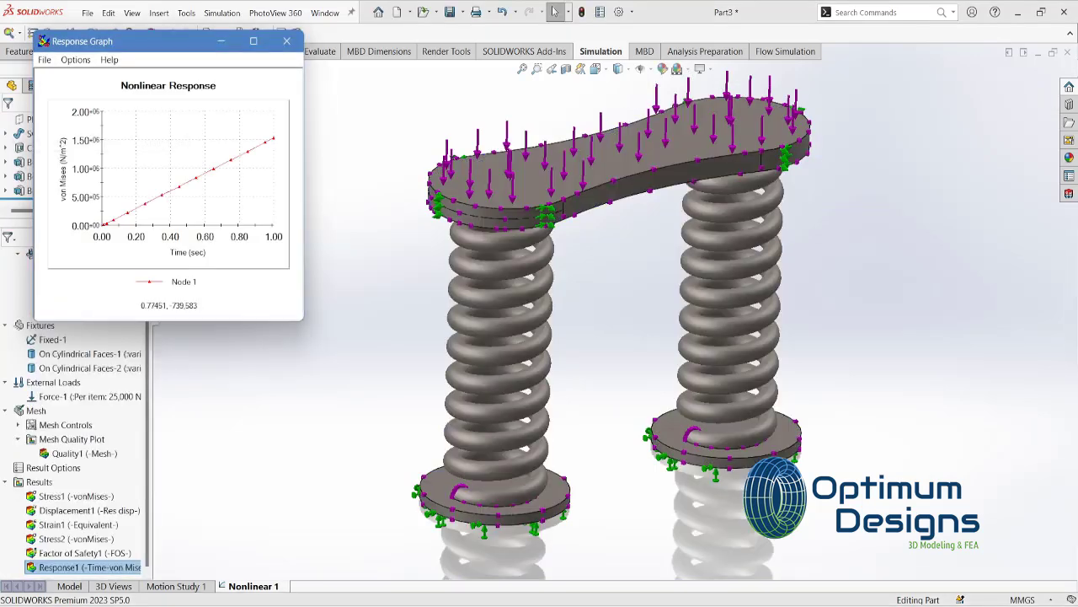
drag(289, 313, 657, 537)
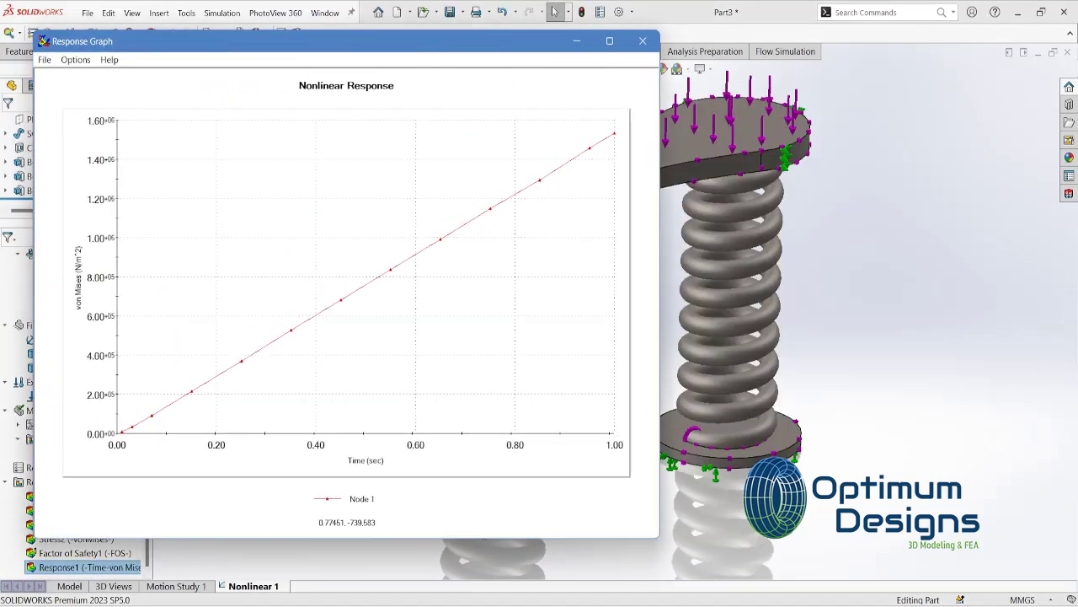
click(641, 40)
- Create the Response2 time-history graph of resultant displacement in mm
right_click(47, 482)
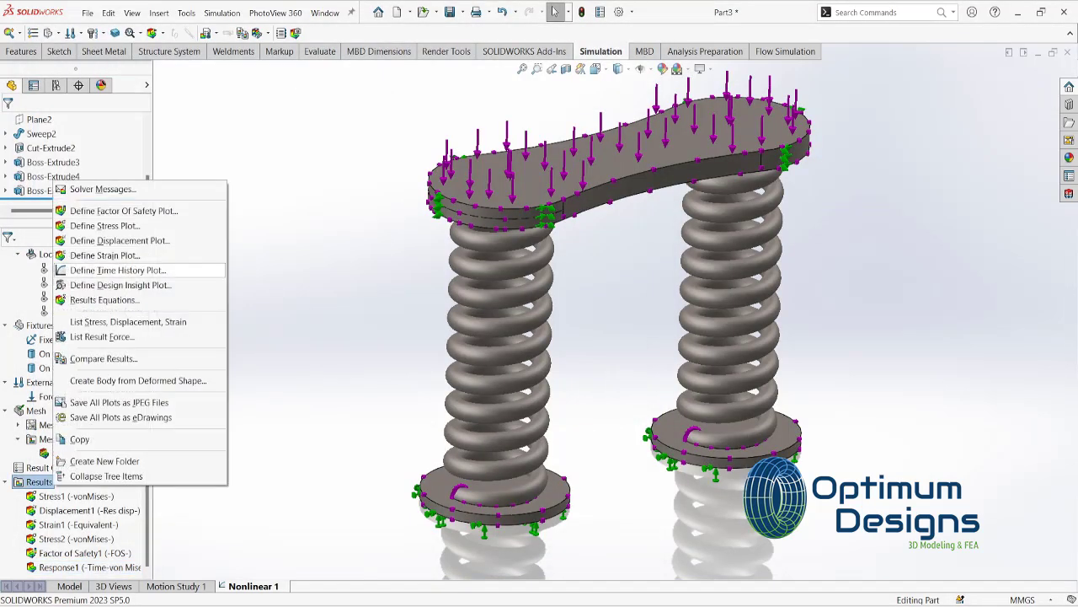
click(118, 269)
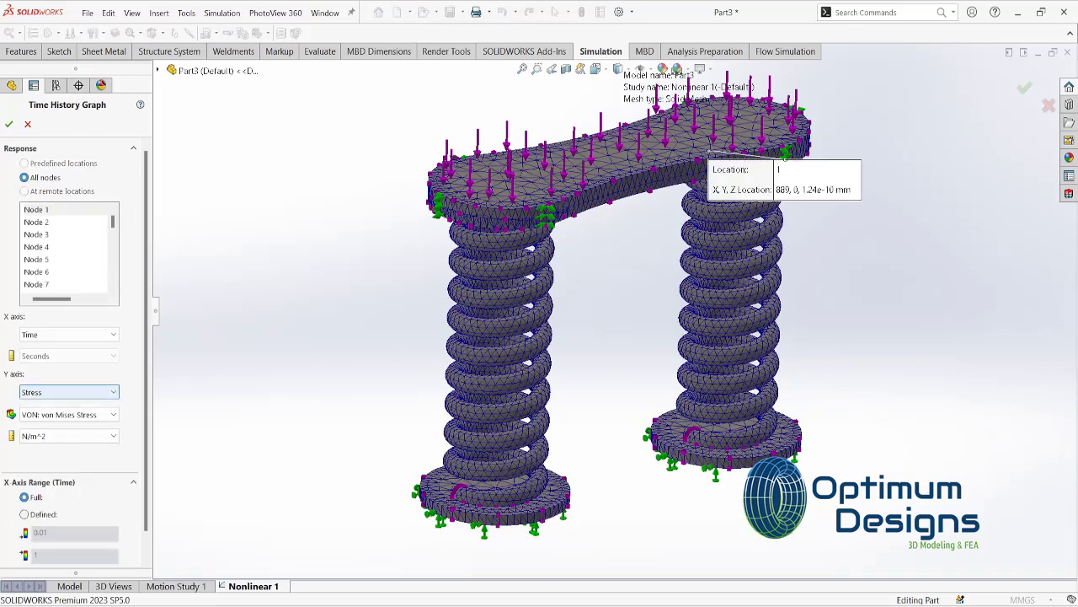
click(69, 392)
click(50, 419)
click(69, 435)
click(51, 448)
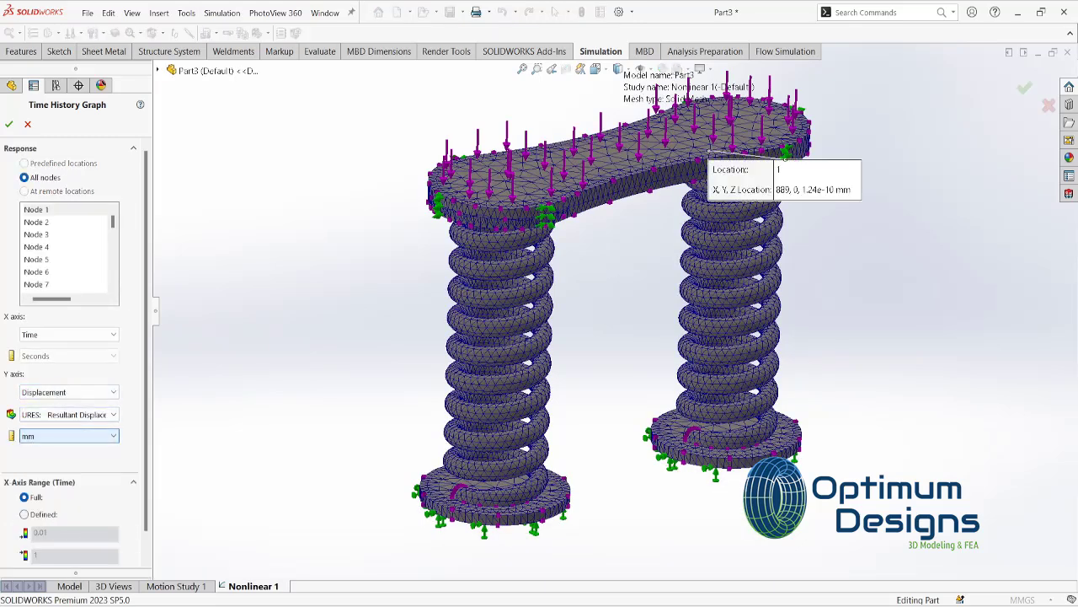
click(8, 124)
drag(782, 490, 930, 579)
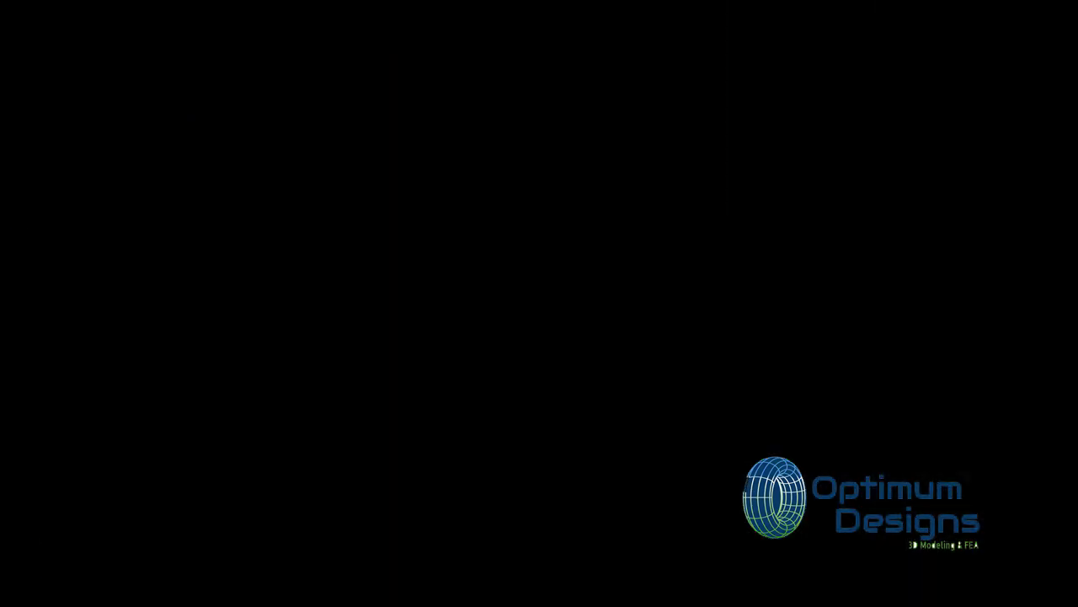
- Fill the time curve's time column with 5, 10, 15, 20, 25, 30 and 35 seconds
text(1	1	)
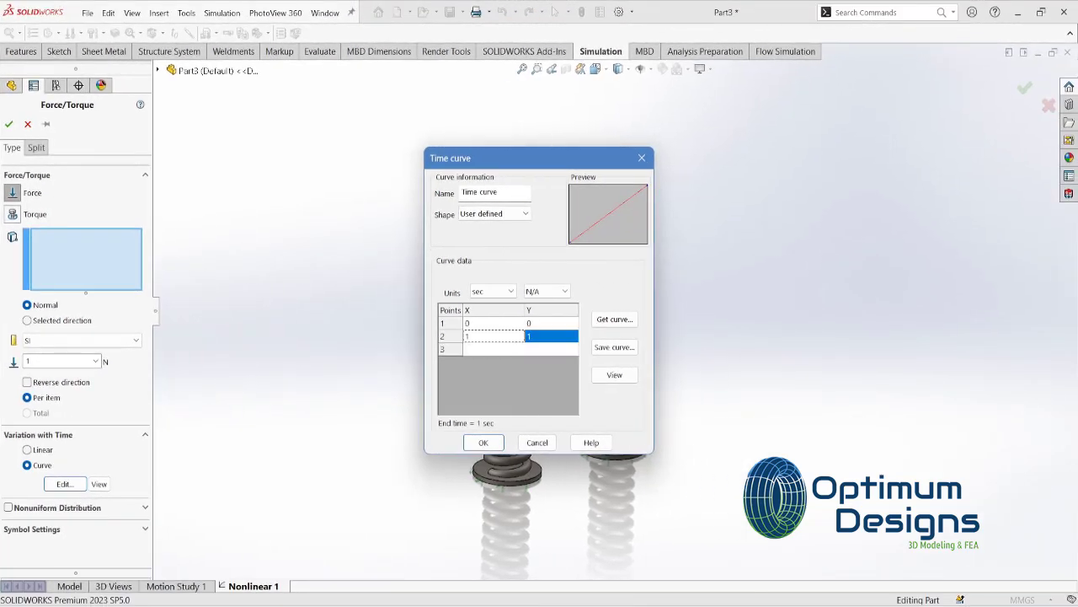
text(1	1	1	1	1	1	1	1	1	1)
scroll(503, 362, up, 2)
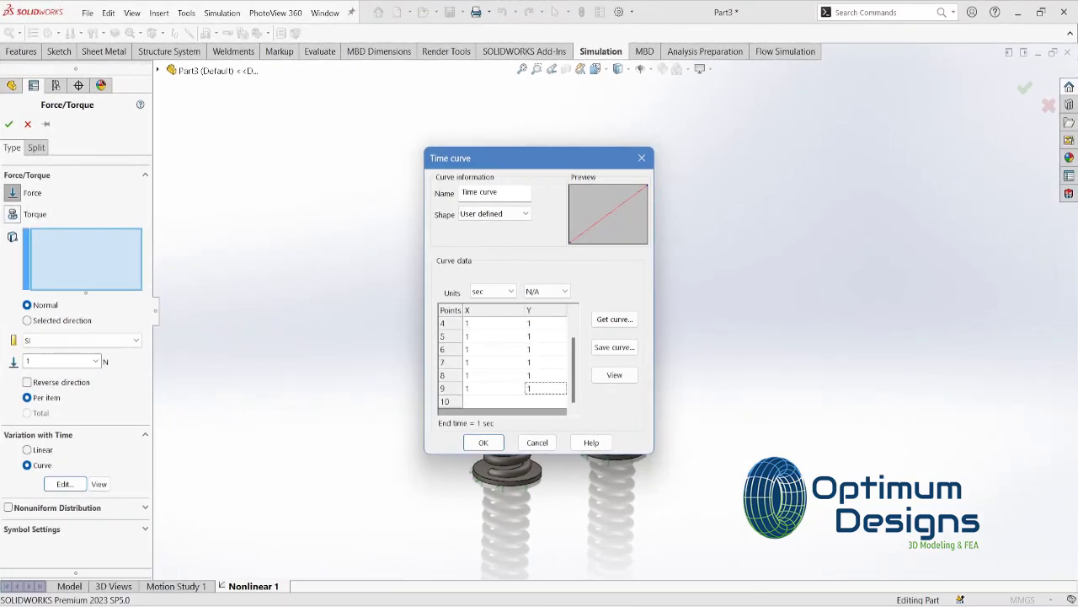
click(495, 348)
key(Up)
text(5)
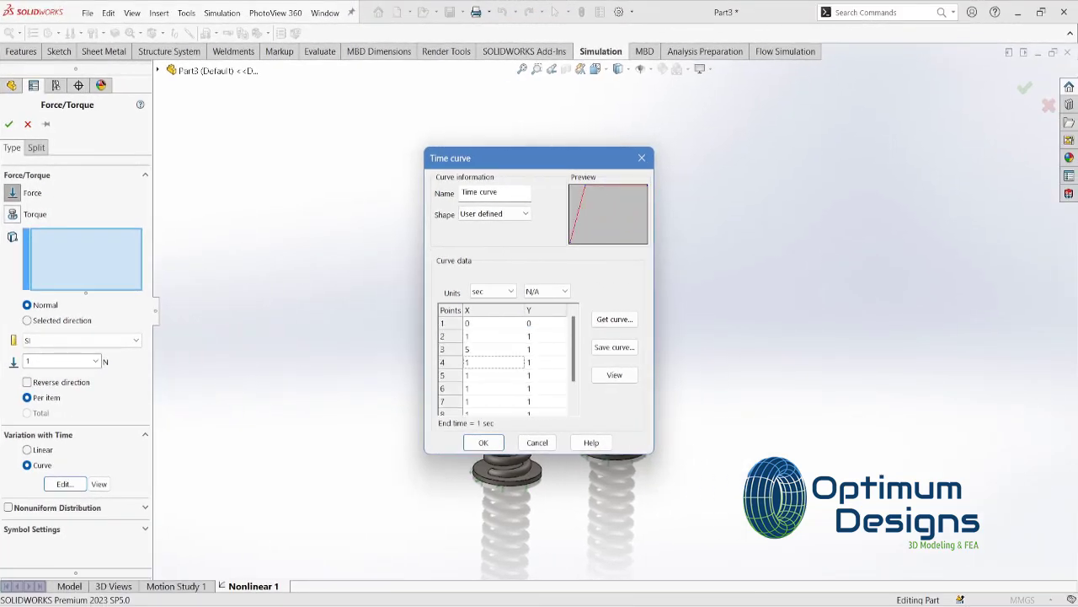
key(Down)
text(10)
key(Down)
text(15)
key(Down)
text(20)
key(Down)
text(25)
key(Down)
text(30)
key(Down)
text(35)
- Enter the rising load values down the curve's value column, including 1500 and 4500, and accept the points
key(Down)
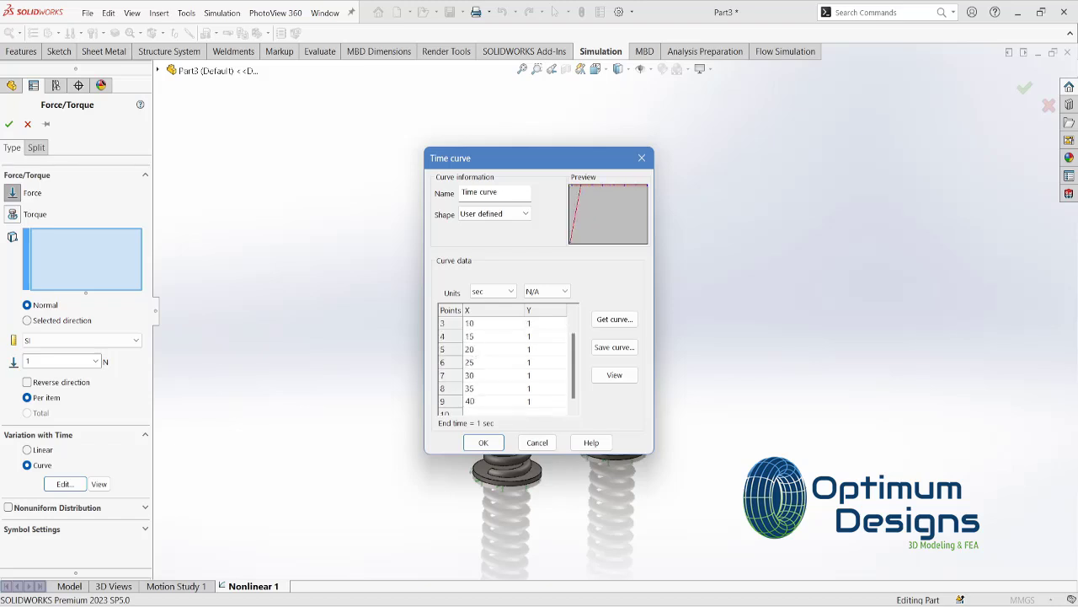
click(546, 336)
text(000)
key(Down)
text(100)
key(Down)
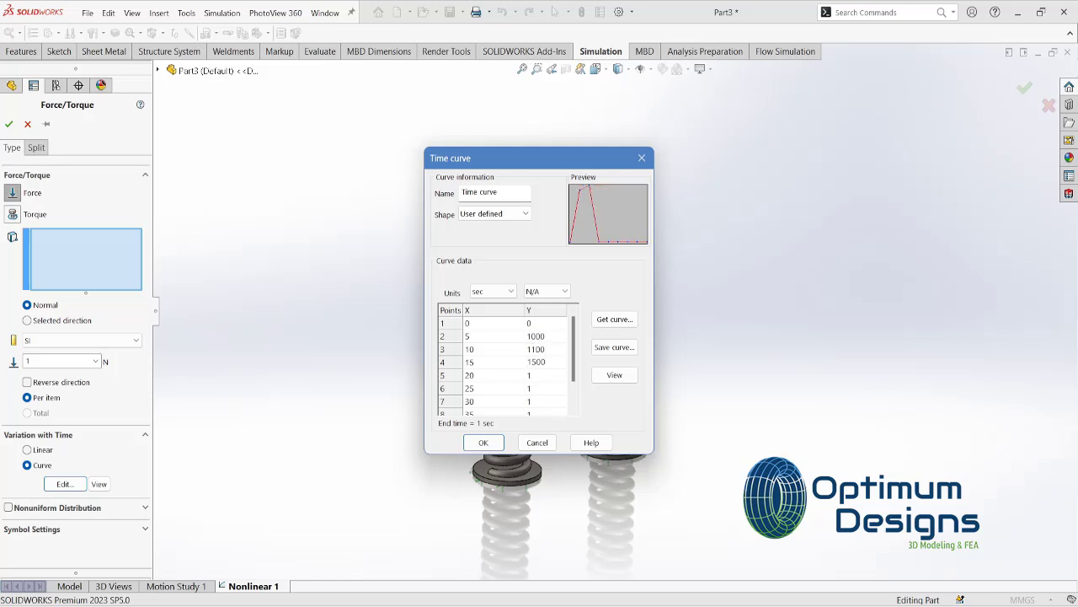
key(Down)
key(Up)
key(Up)
text(00)
key(Down)
text(4500)
key(Down)
text(0)
key(Down)
text(12)
key(Down)
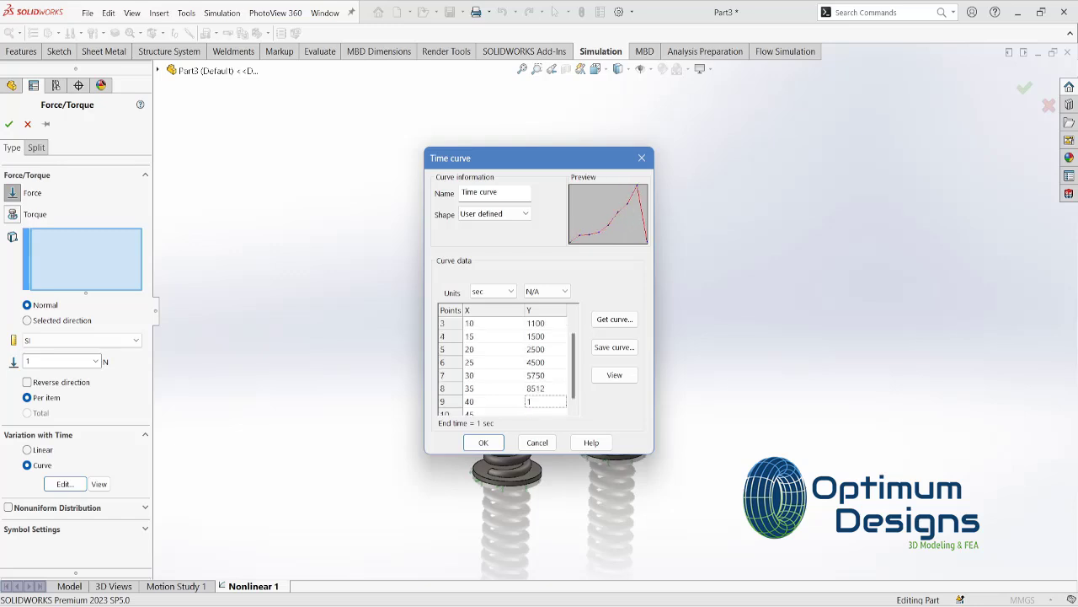
key(Down)
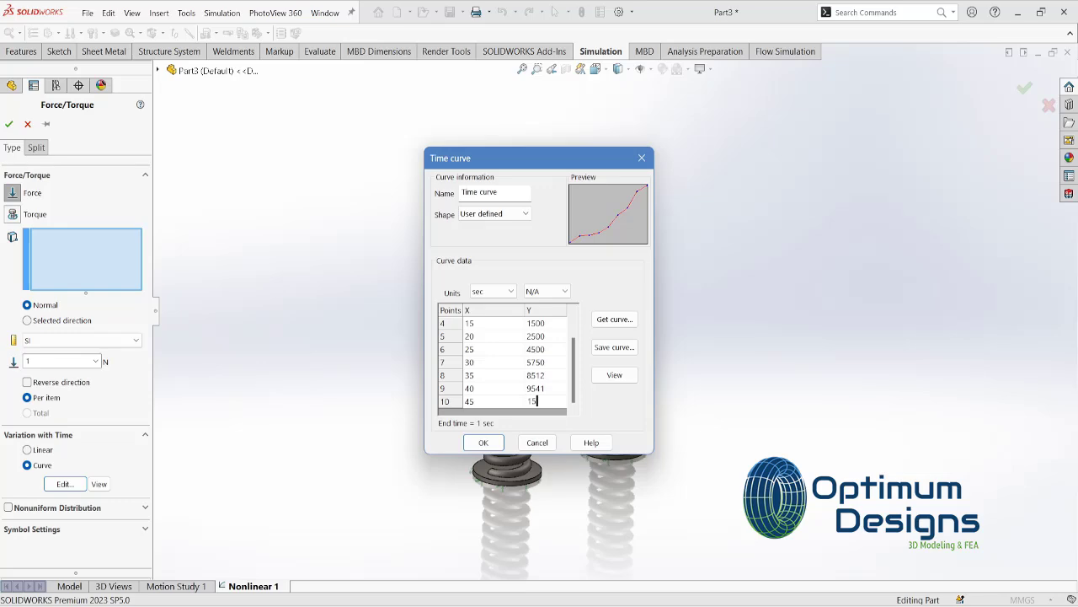
click(483, 443)
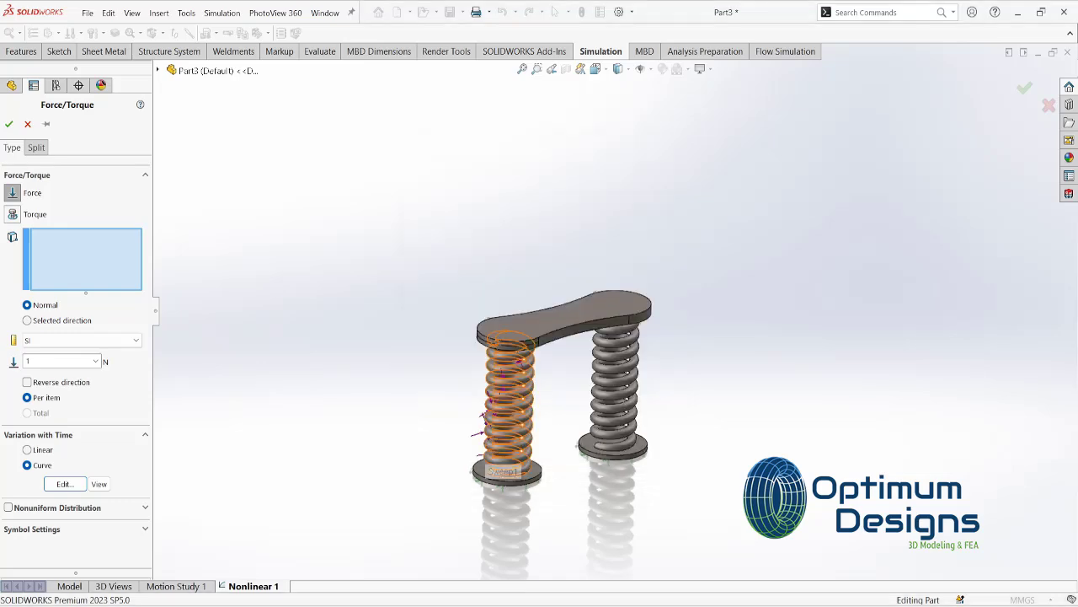
- Preview the force time-curve plot enlarged, then close it
click(99, 484)
mouse_move(298, 314)
mouse_down()
mouse_move(534, 413)
mouse_move(676, 457)
mouse_move(686, 482)
mouse_up()
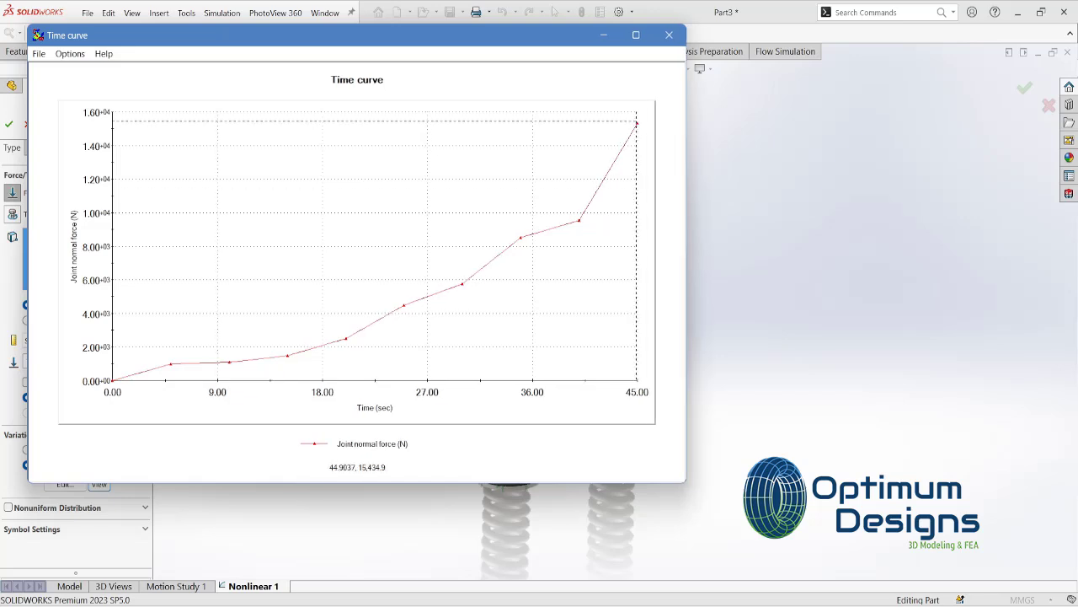
click(38, 53)
click(69, 70)
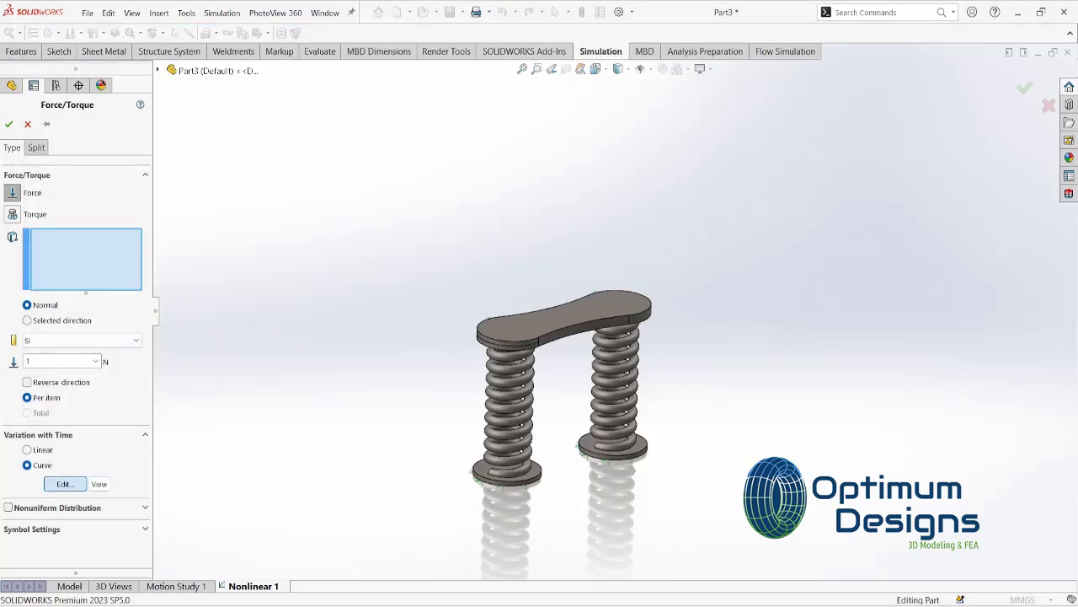
click(65, 484)
- Copy the 15327 value from the curve table's last row
scroll(506, 362, down, 3)
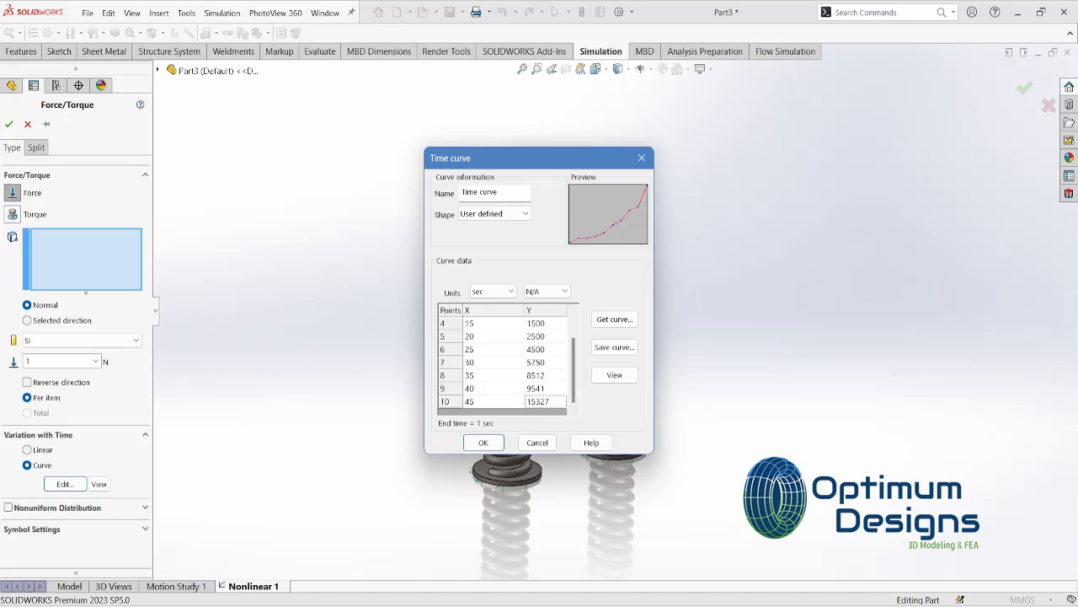
click(538, 401)
right_click(539, 401)
click(566, 445)
- Accept the edited time curve and apply the 15,327 N force to the top plate face
click(483, 443)
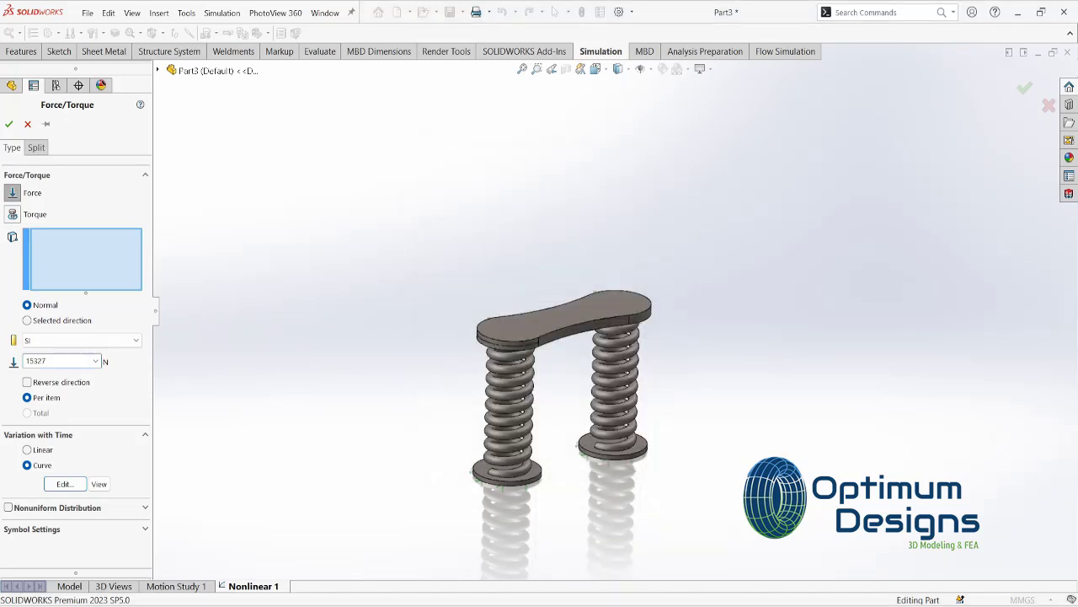
click(665, 295)
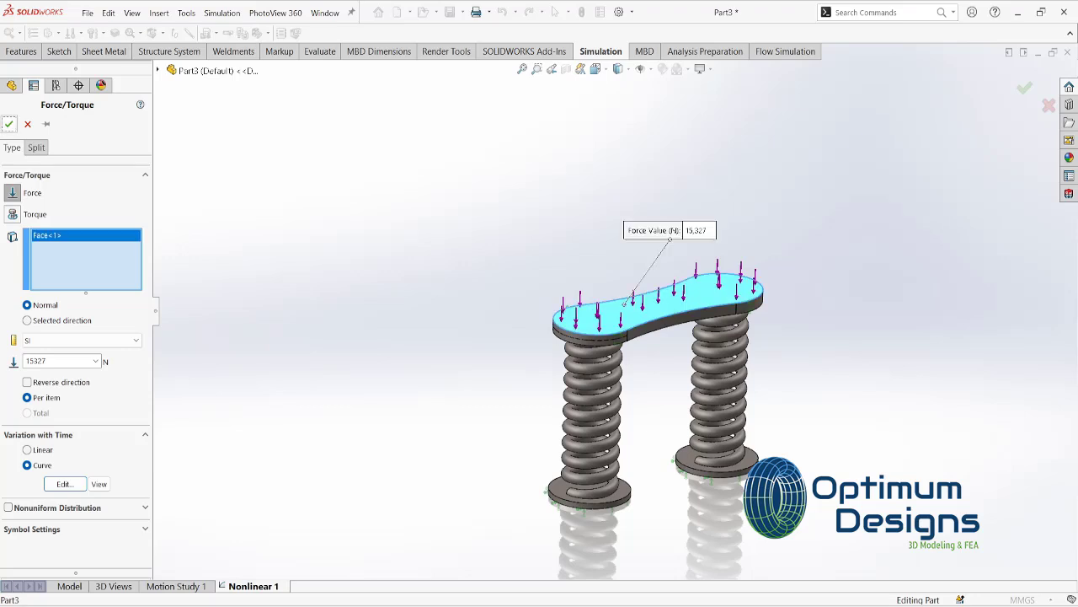
click(8, 123)
right_click(36, 459)
- Add a slightly coarser local mesh control on the selected plate and disc edges
click(76, 284)
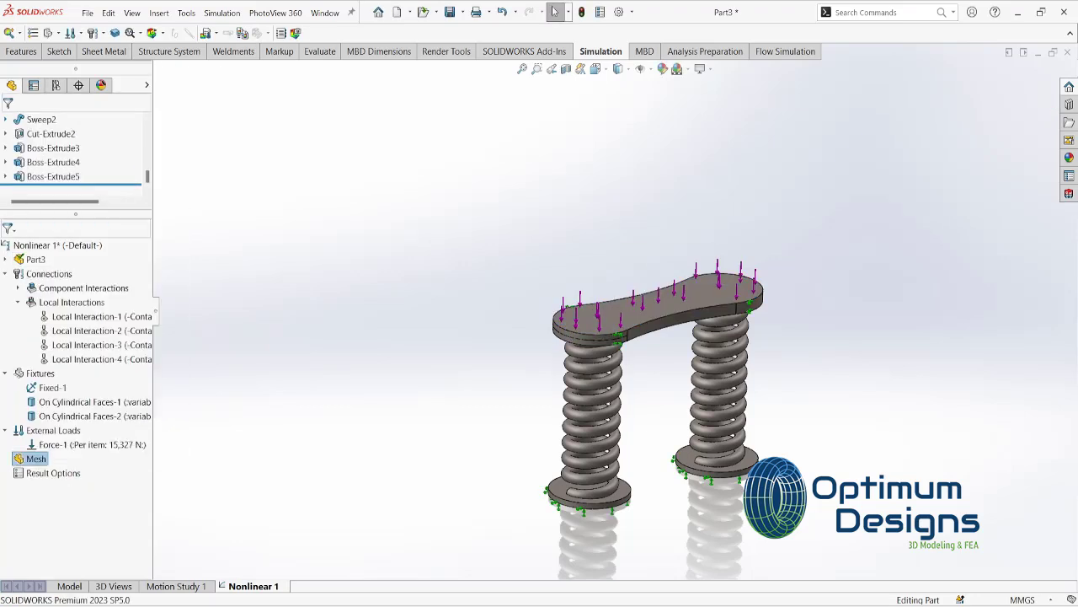
drag(54, 294, 51, 294)
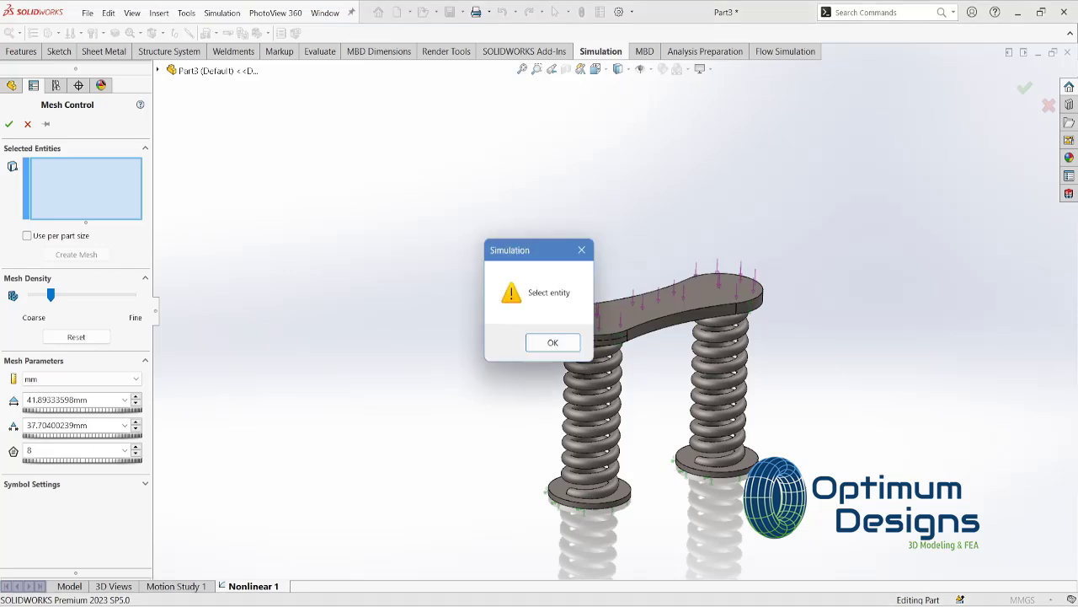
click(550, 339)
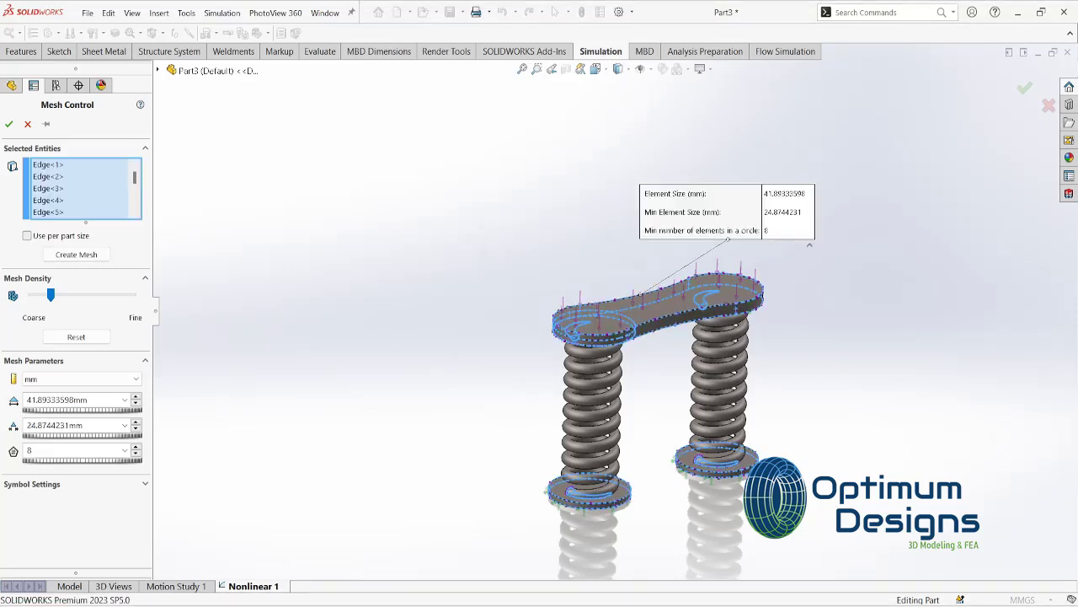
click(8, 124)
- Generate a new mesh for the springs and plate
right_click(36, 459)
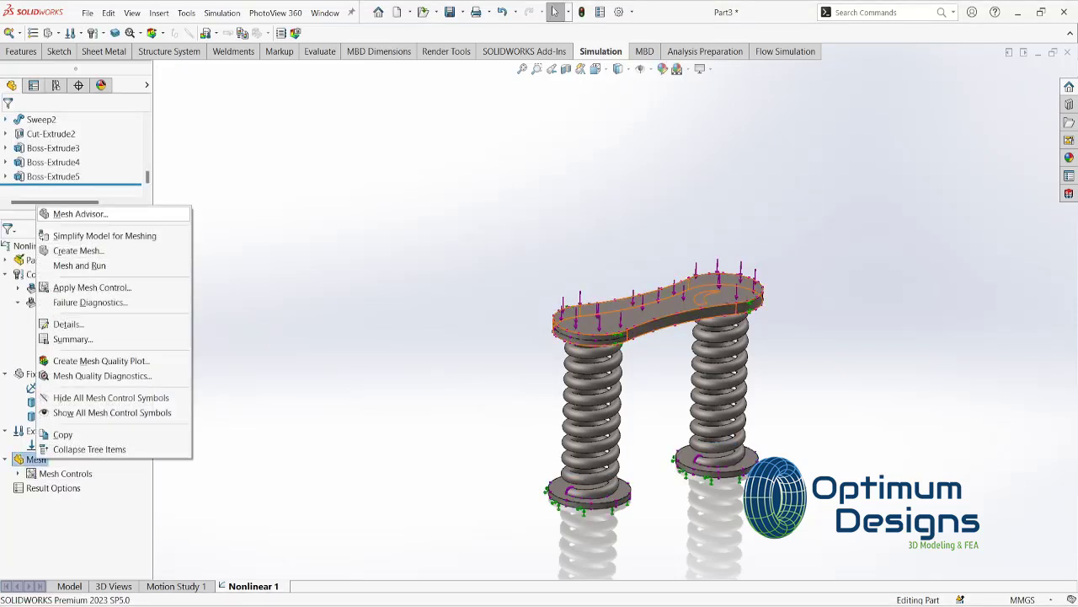
click(78, 250)
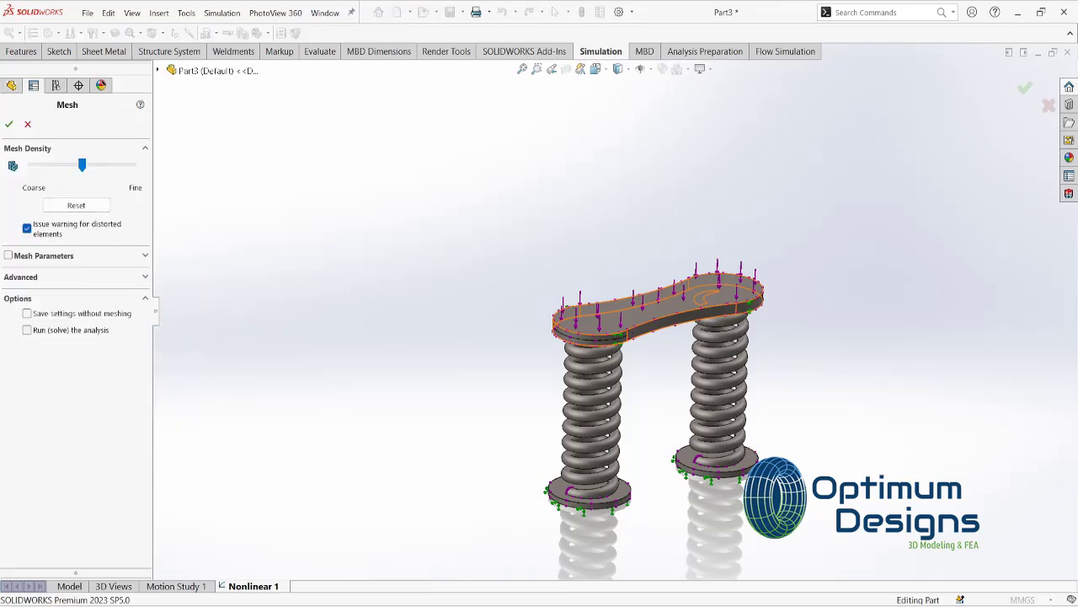
key(Return)
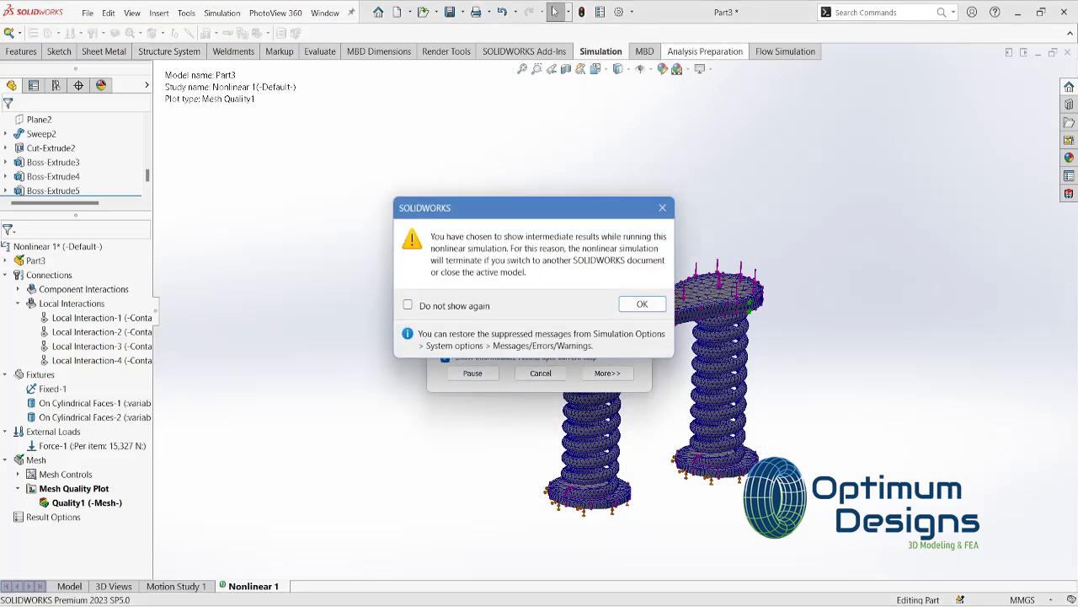
- Dismiss the intermediate-results warning so the Nonlinear 1 solver keeps running
key(Return)
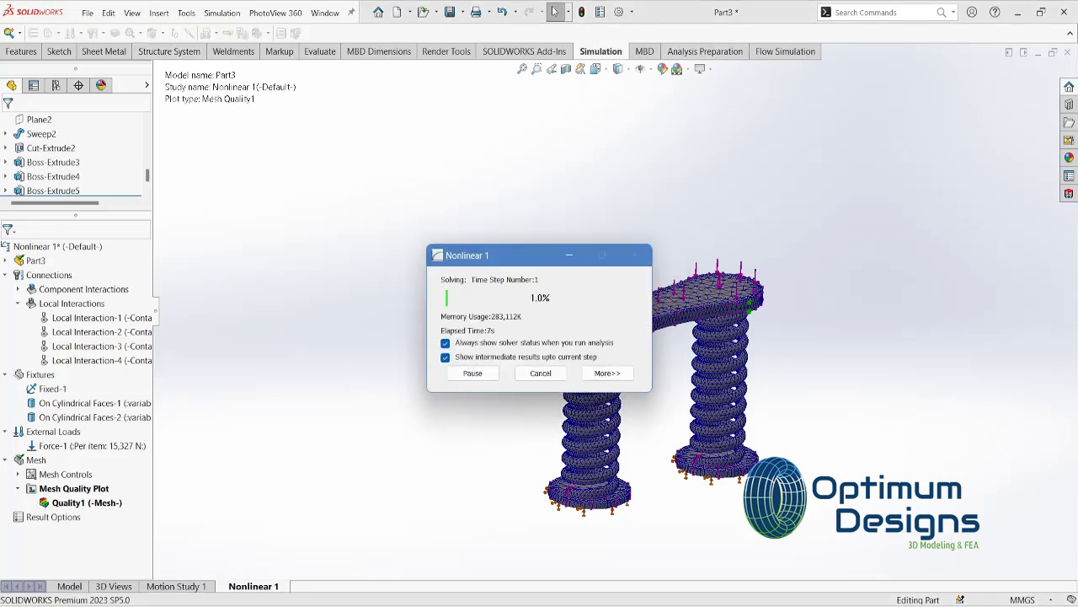